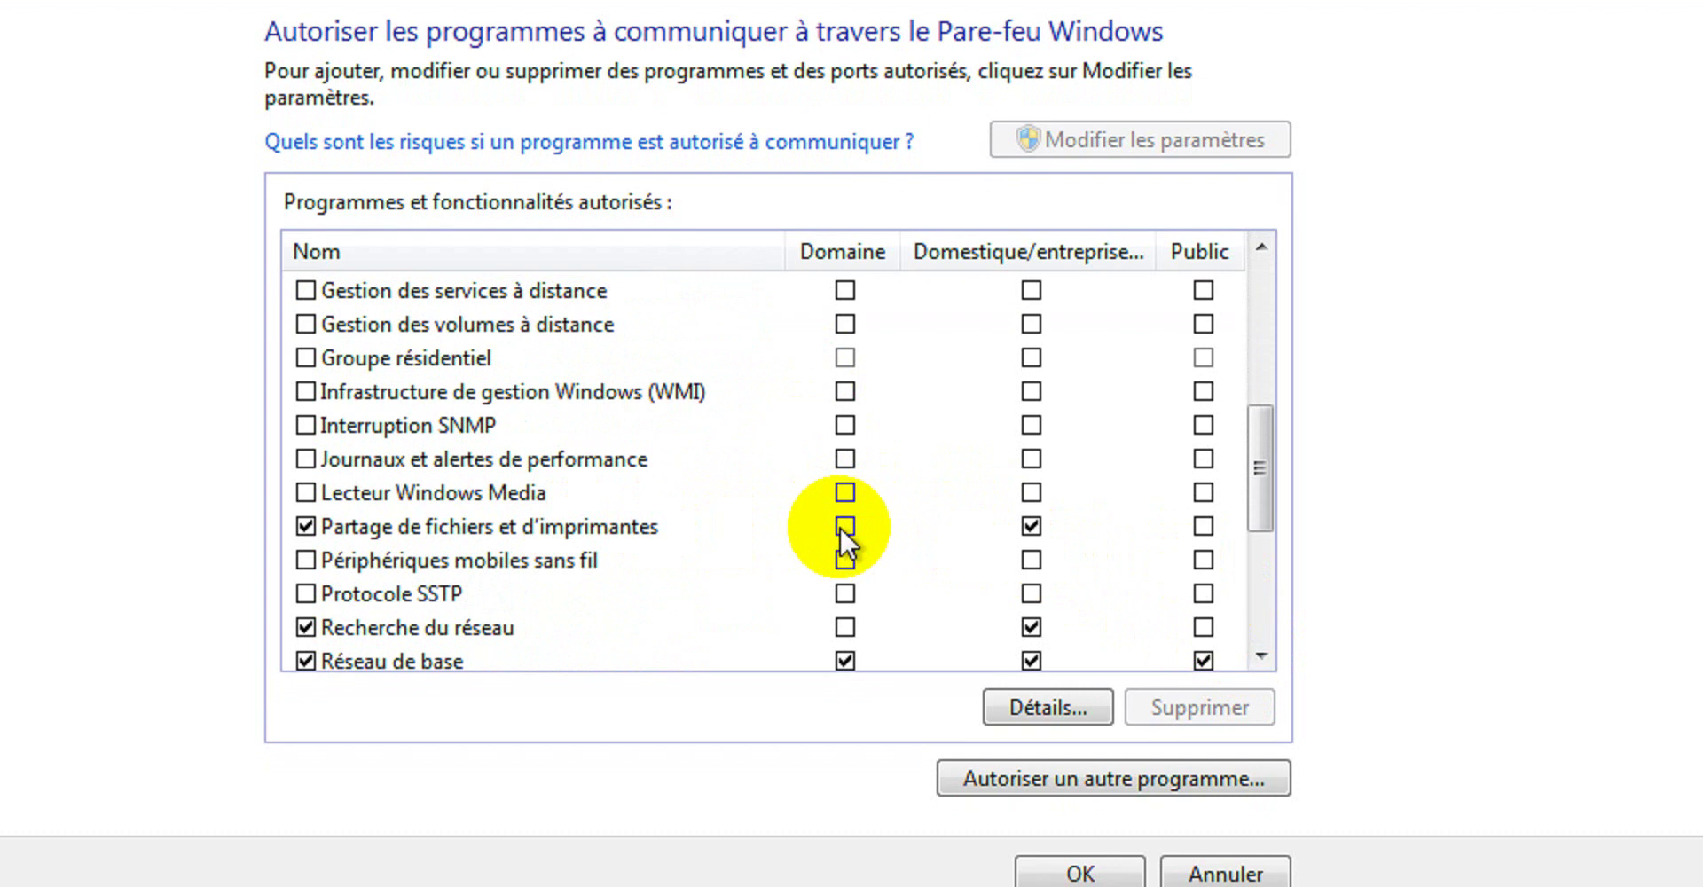
Allow "Partage de fichiers et d'imprimantes" through the firewall on the Domaine network, review the remaining allowed features, and save the settings.
left_click(847, 525)
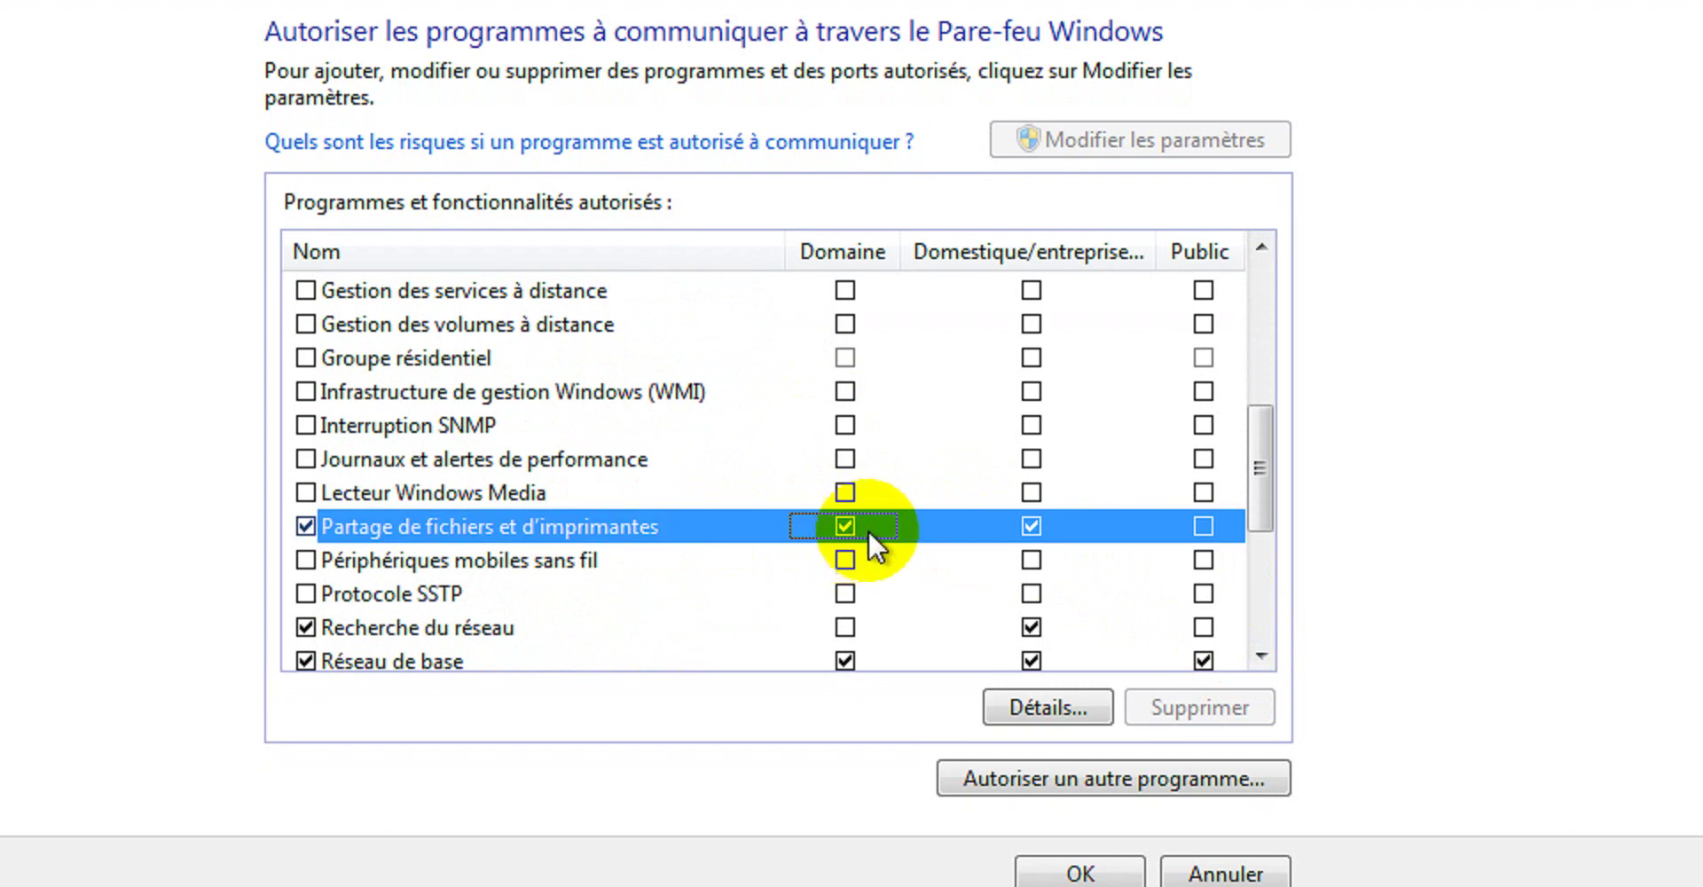
left_click(1260, 652)
left_click(1260, 647)
left_click(1260, 648)
left_click(1259, 647)
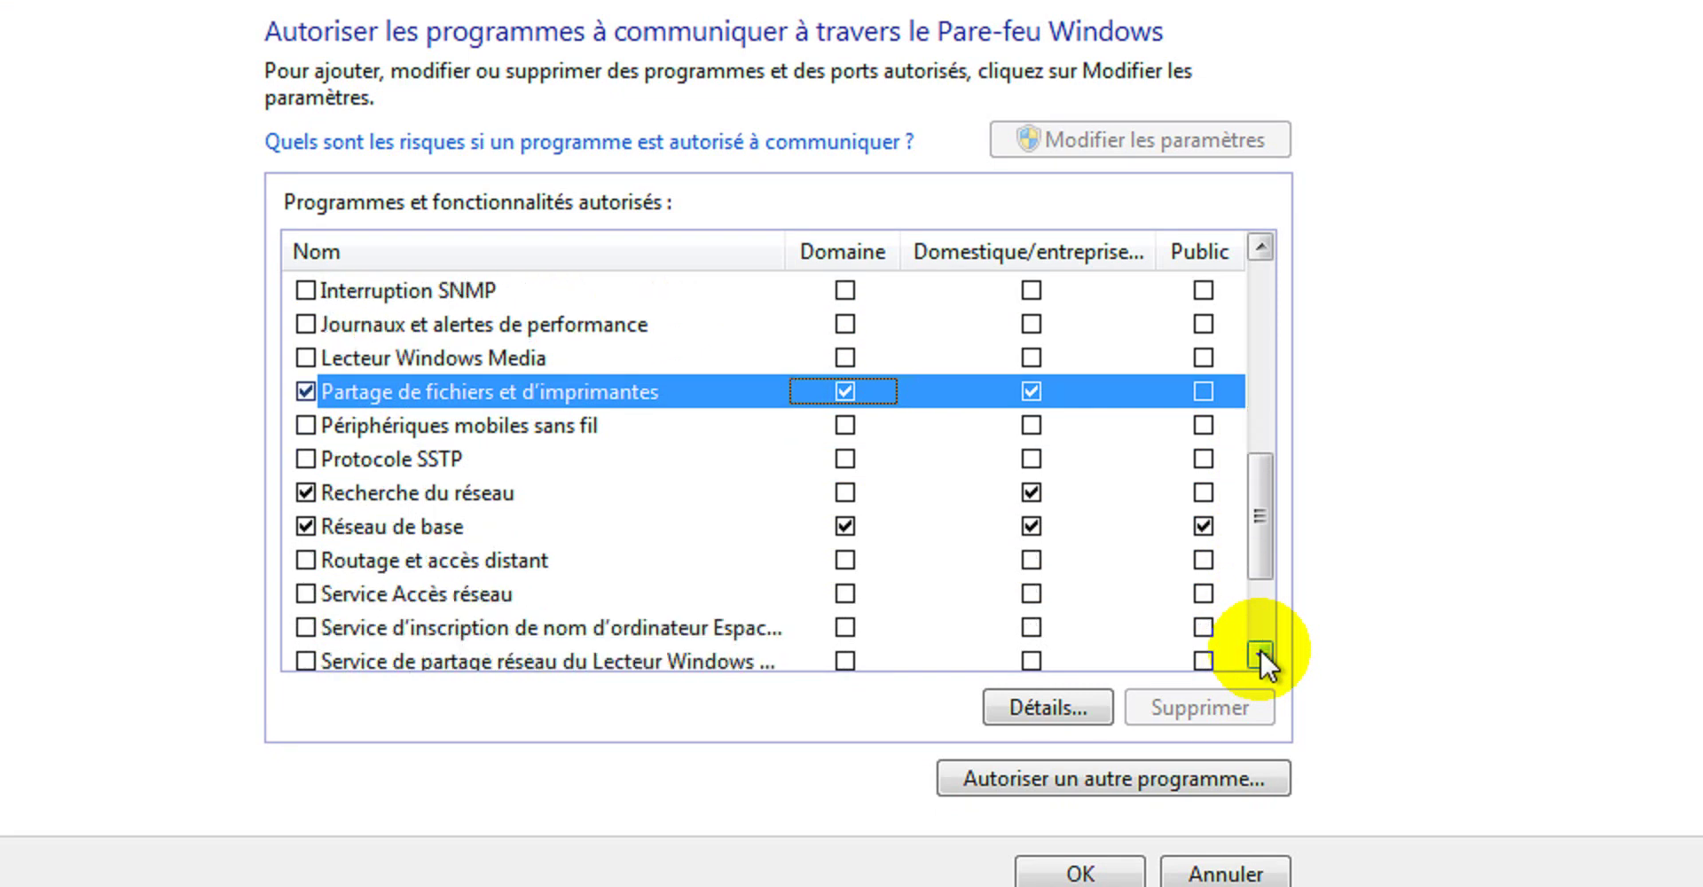
left_click(1260, 656)
left_click(1260, 655)
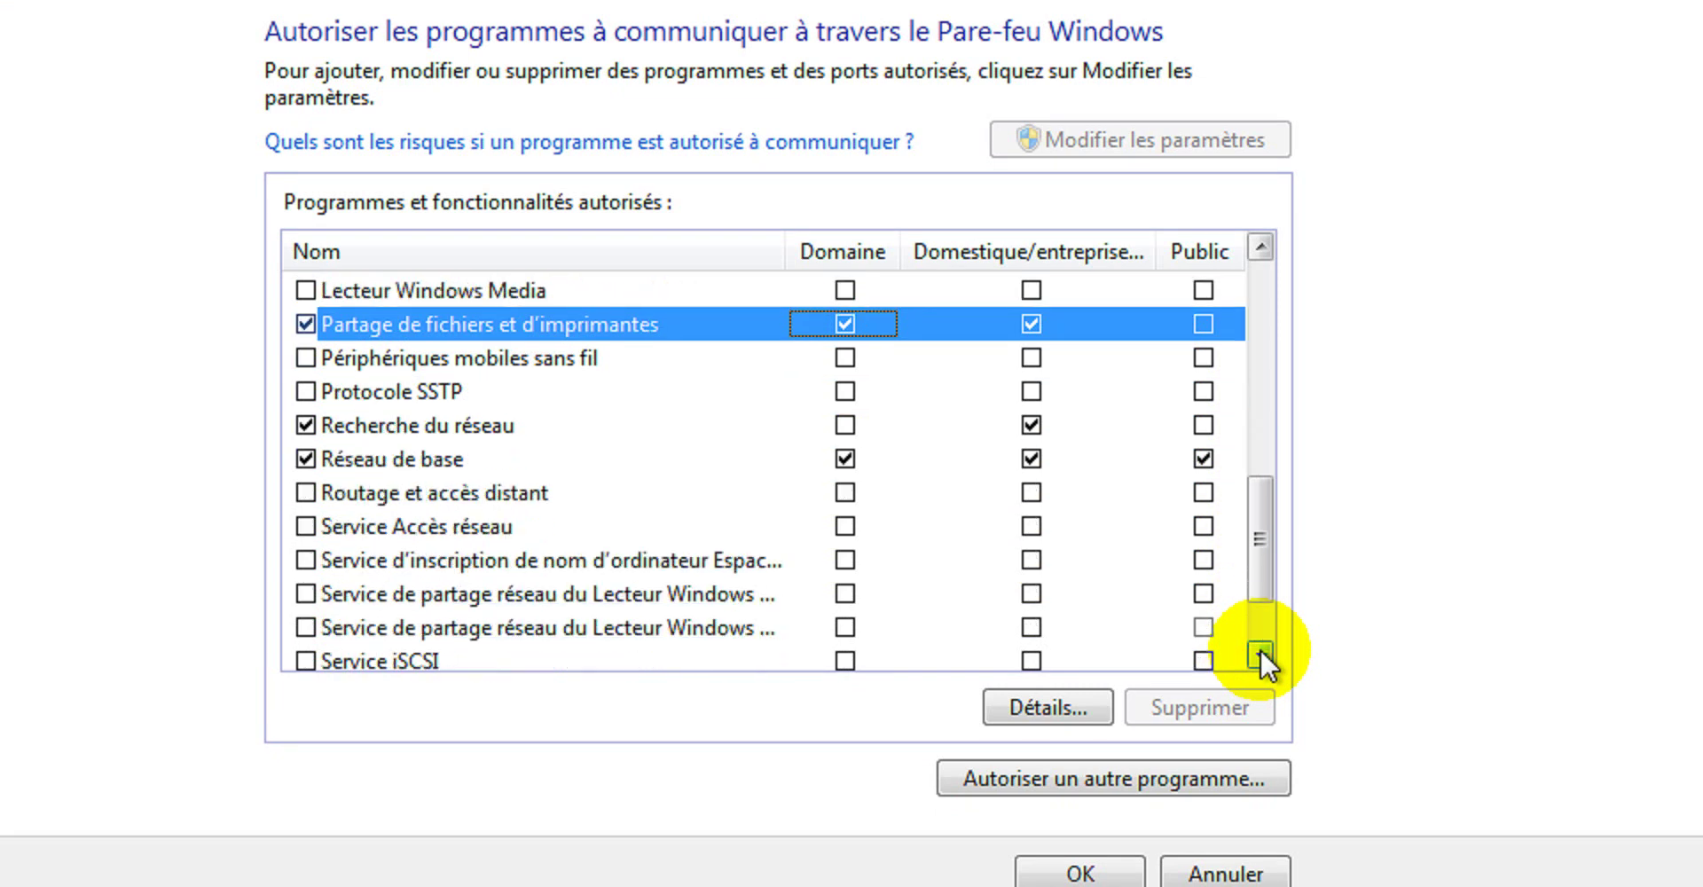
left_click(1259, 655)
left_click(1260, 655)
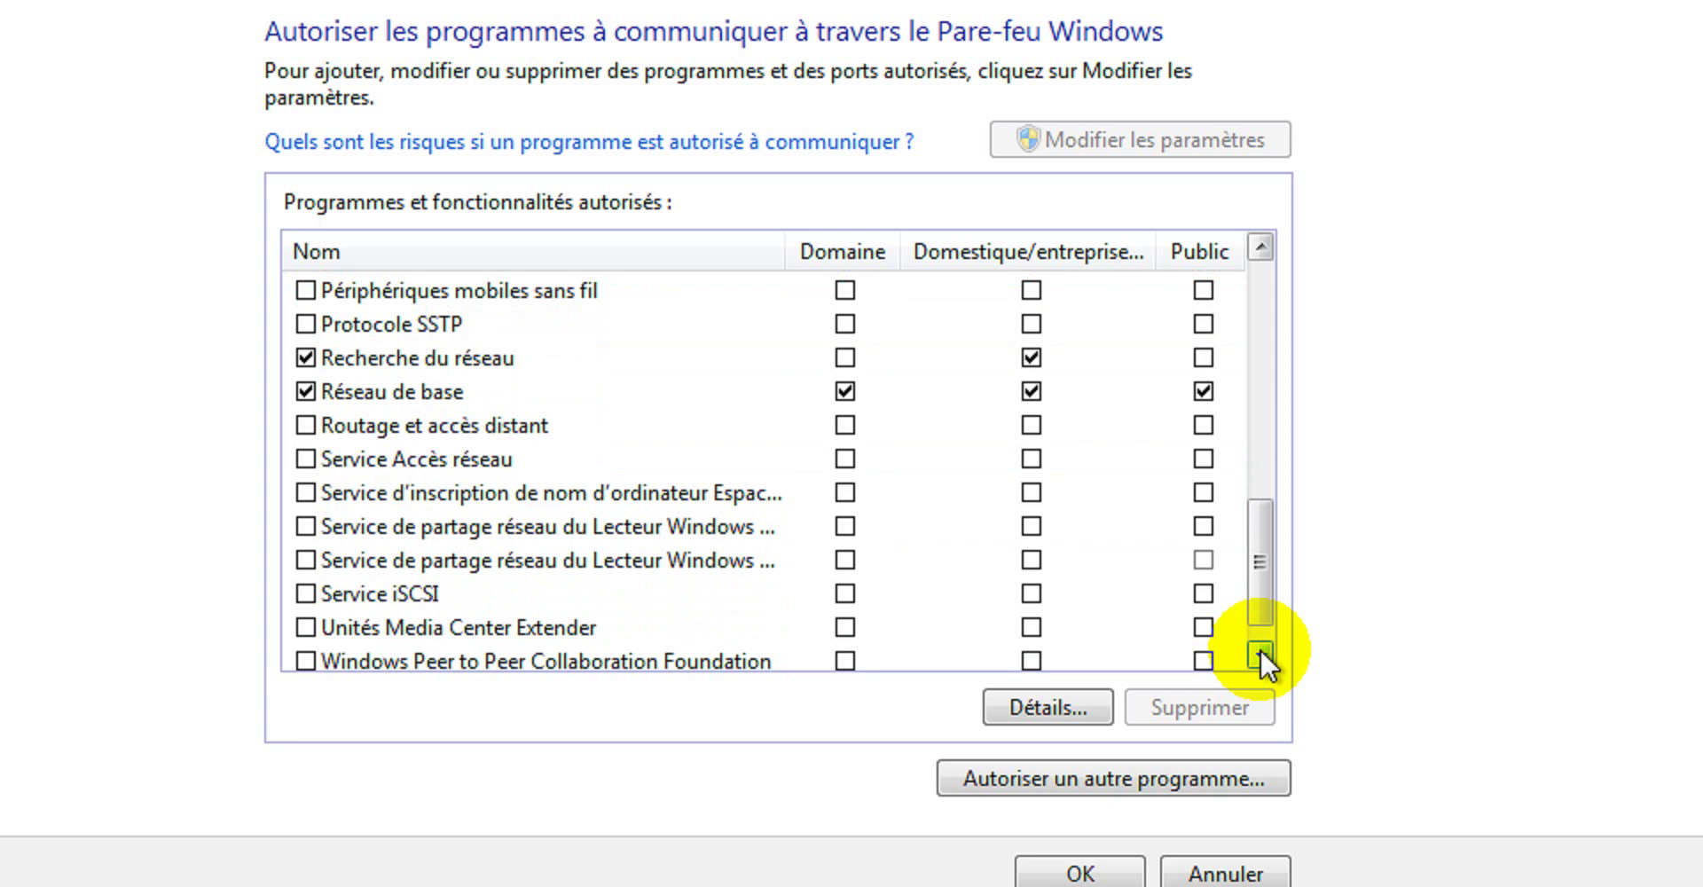
left_click(1260, 655)
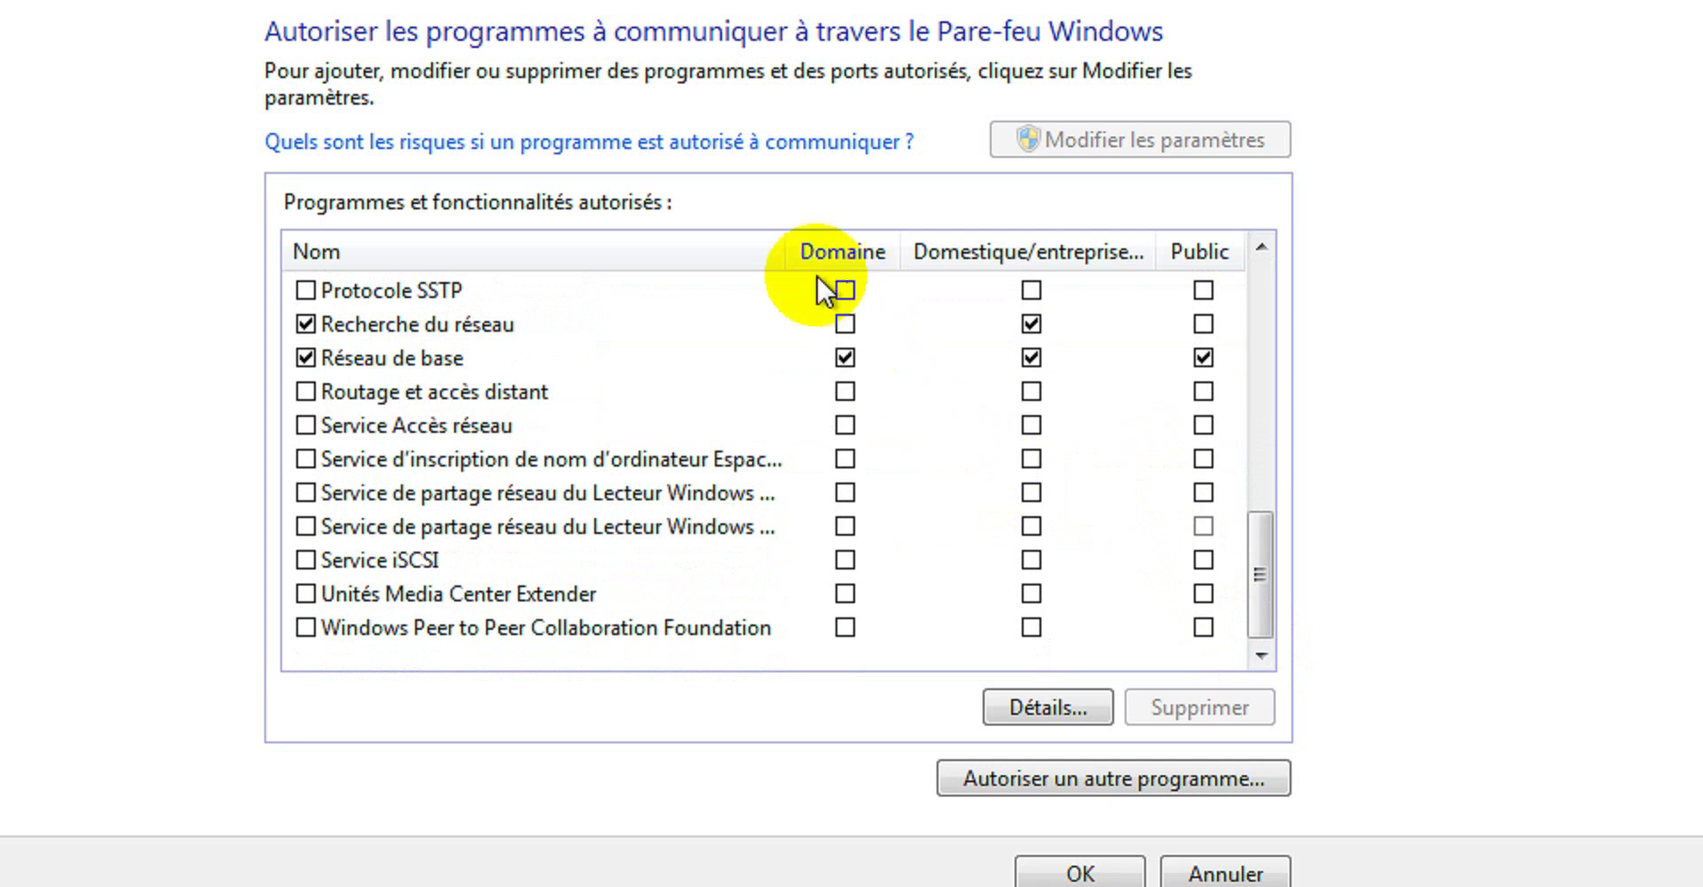
mouse_move(787, 252)
left_mouse_down()
mouse_move(942, 252)
mouse_move(764, 252)
left_mouse_up()
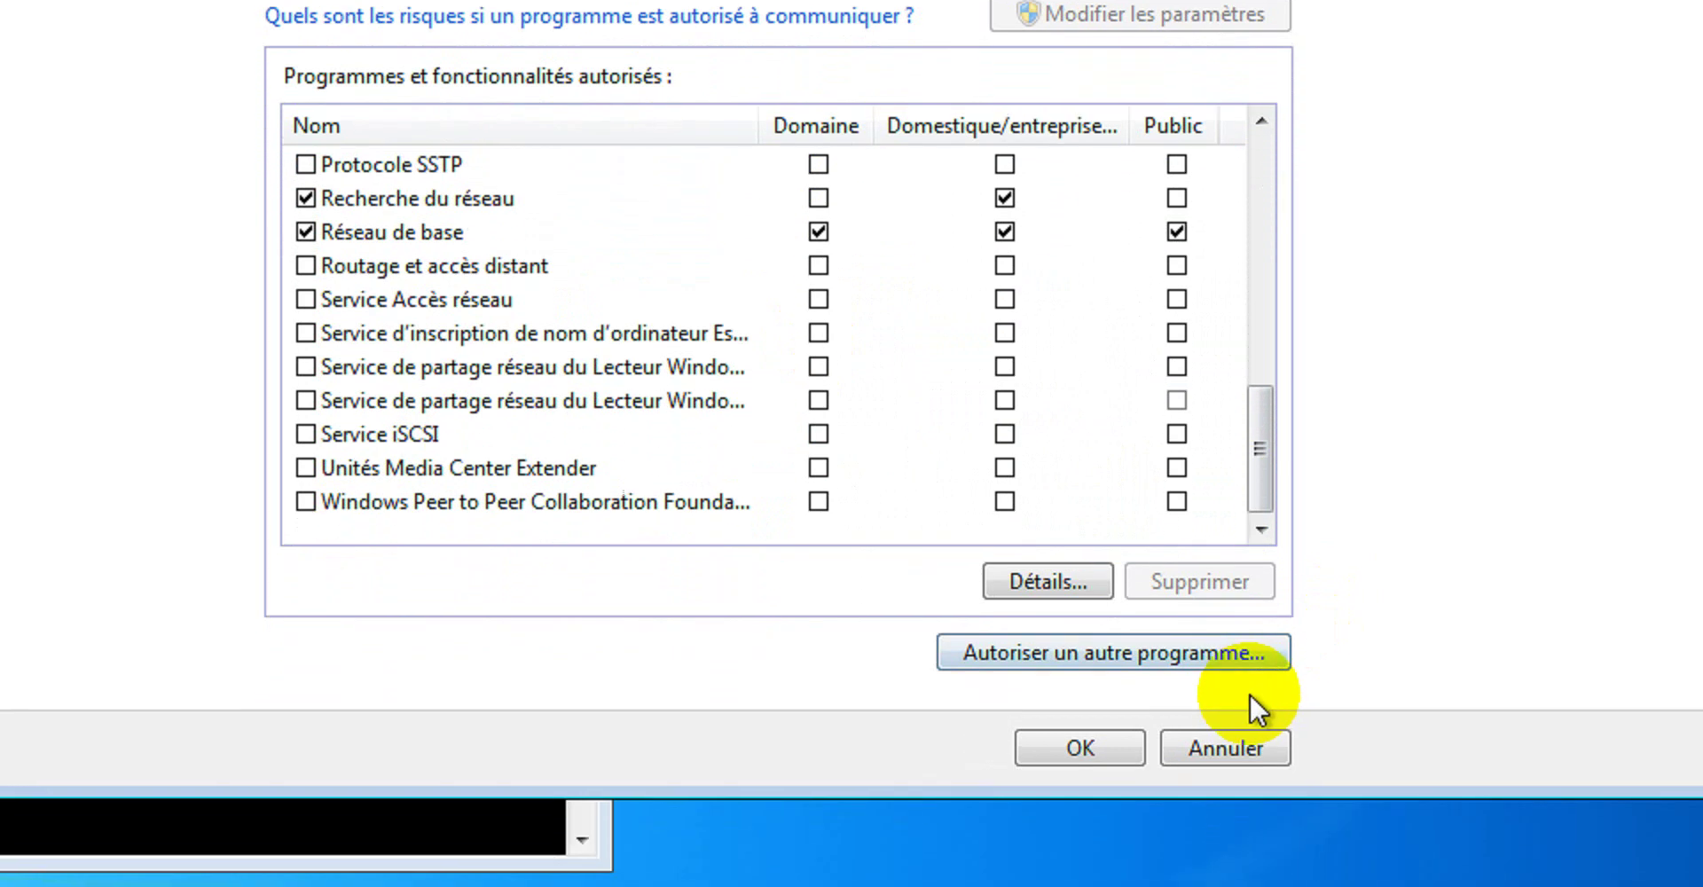
left_click(1084, 688)
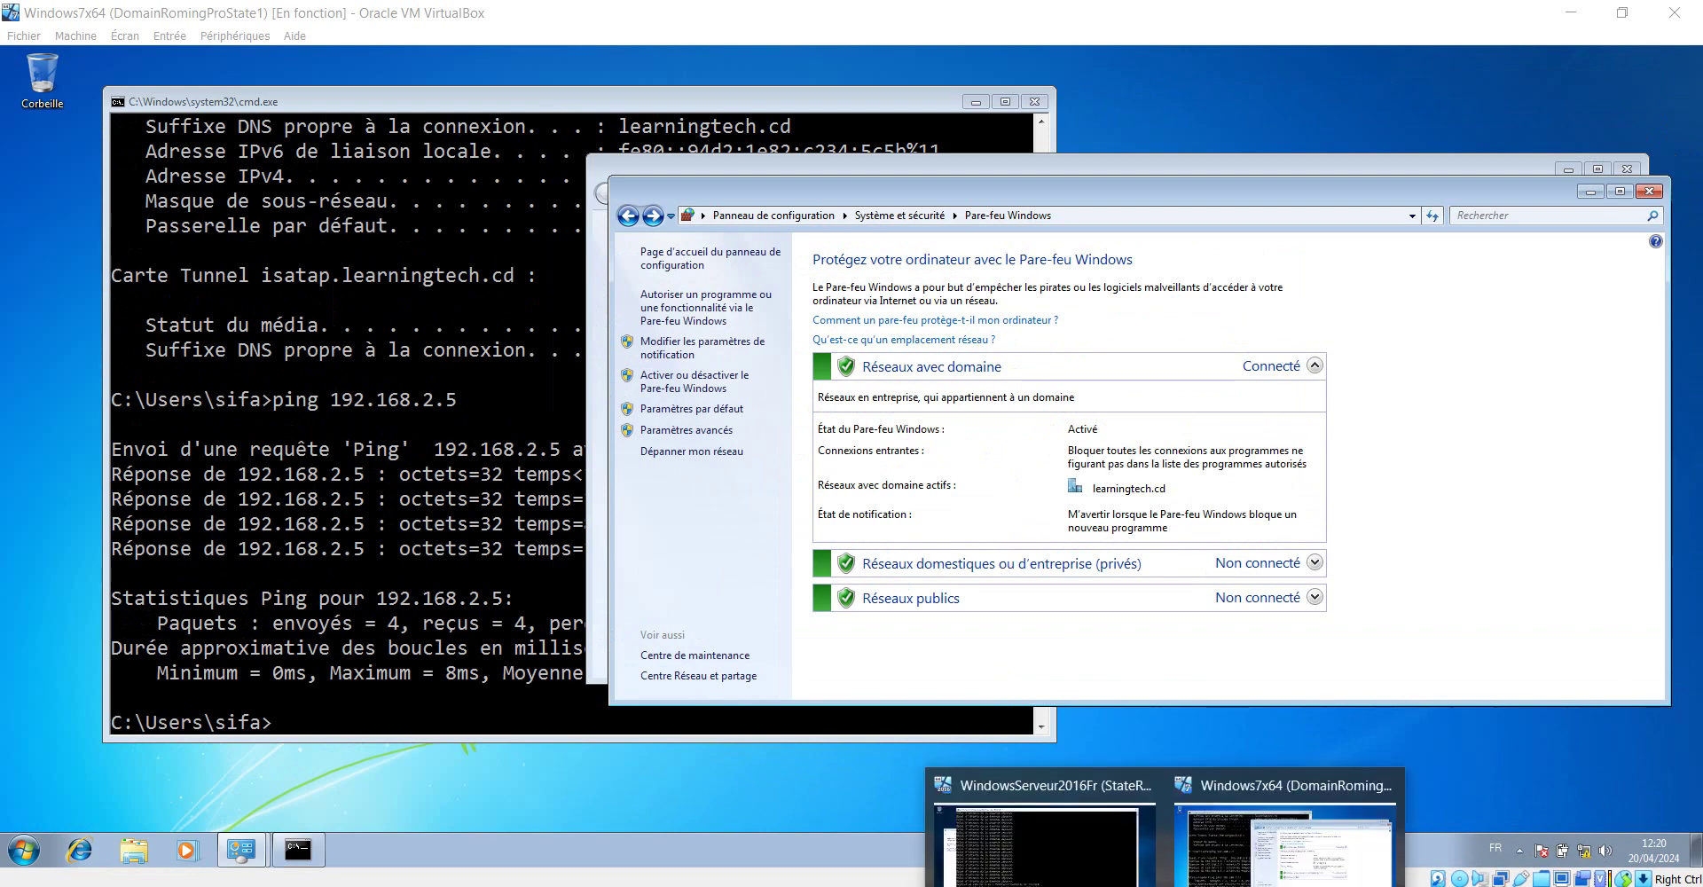
Check the continuous ping to 192.168.2.61 on the WindowsServeur2016Fr virtual machine, and return to the Windows7x64 virtual machine.
left_click(1055, 831)
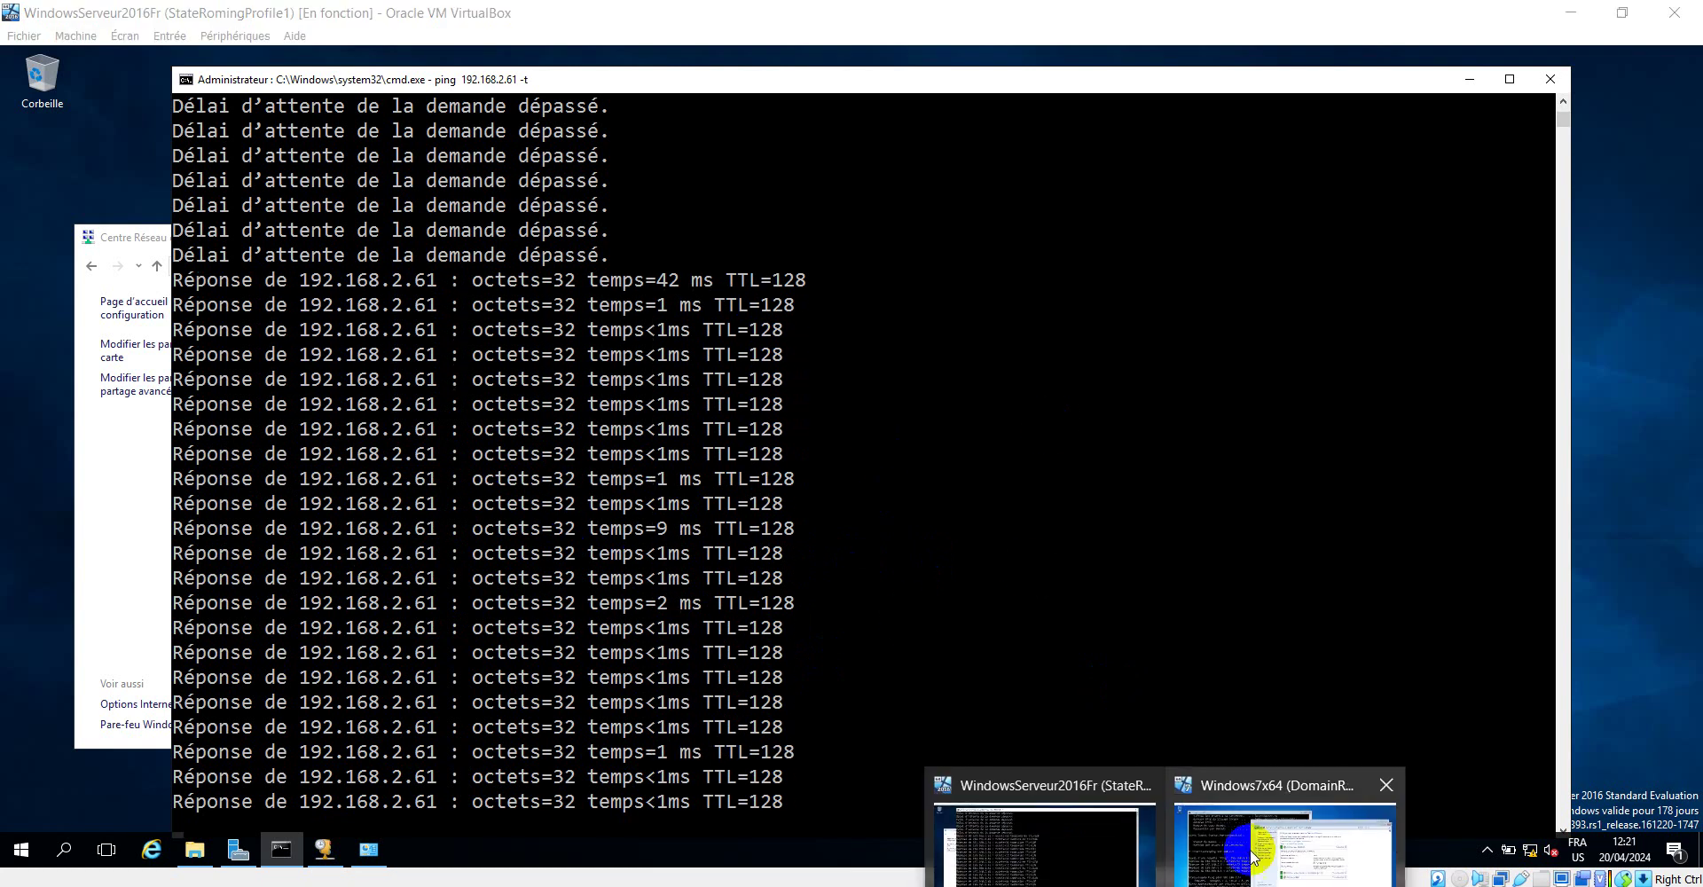
left_click(1253, 859)
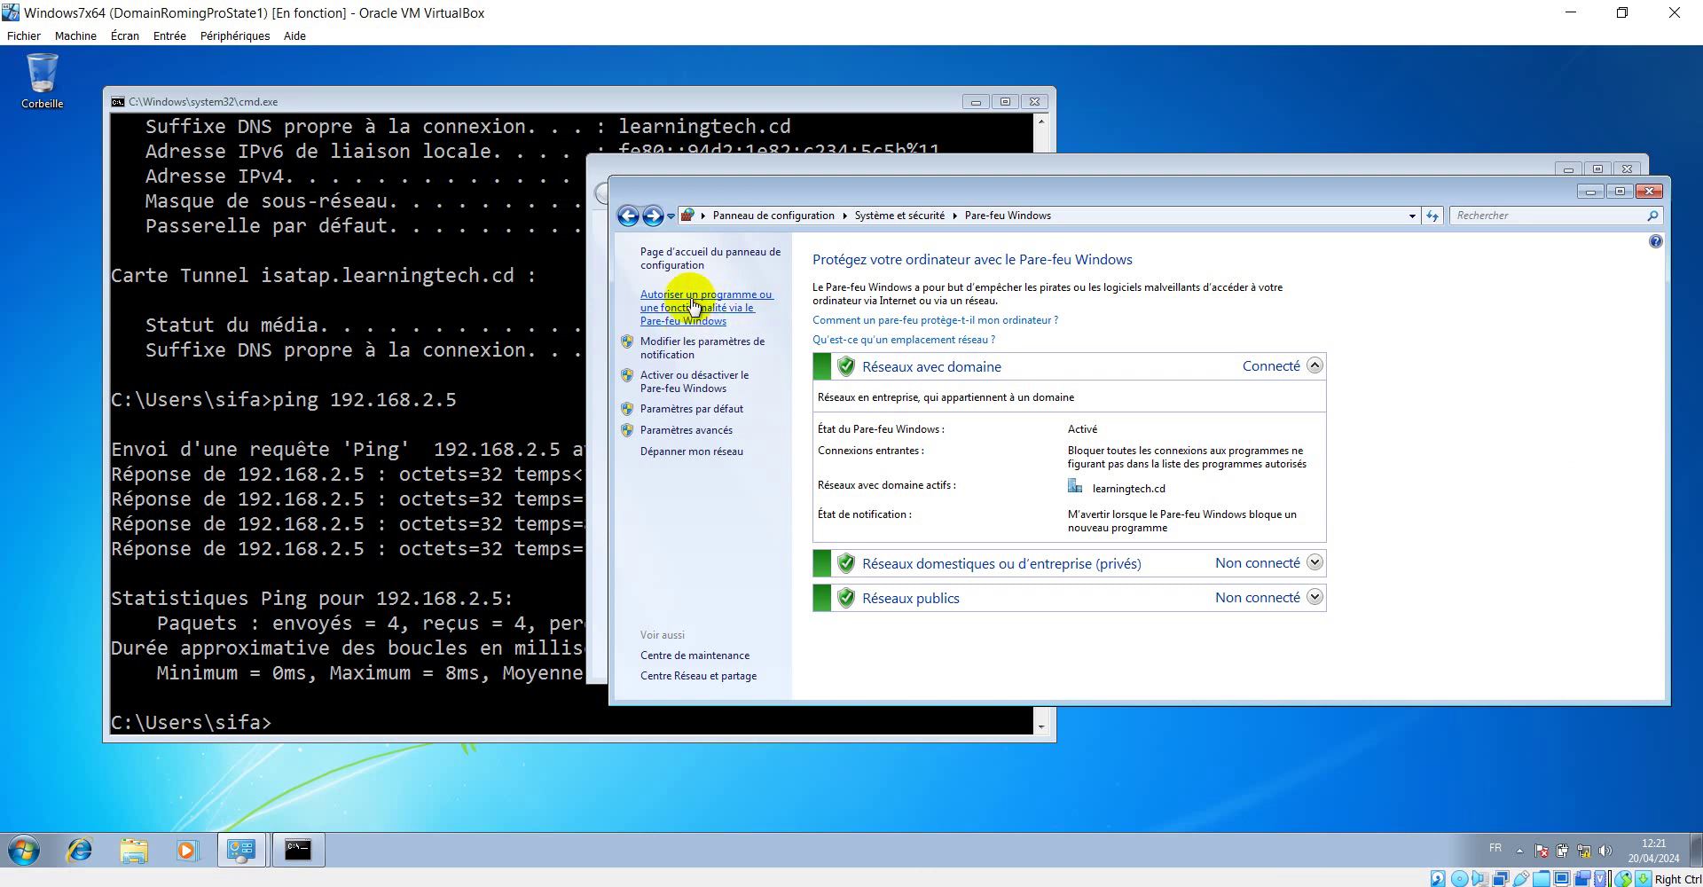
Open the advanced settings of the Windows firewall and widen the console tree and overview areas.
left_click(691, 431)
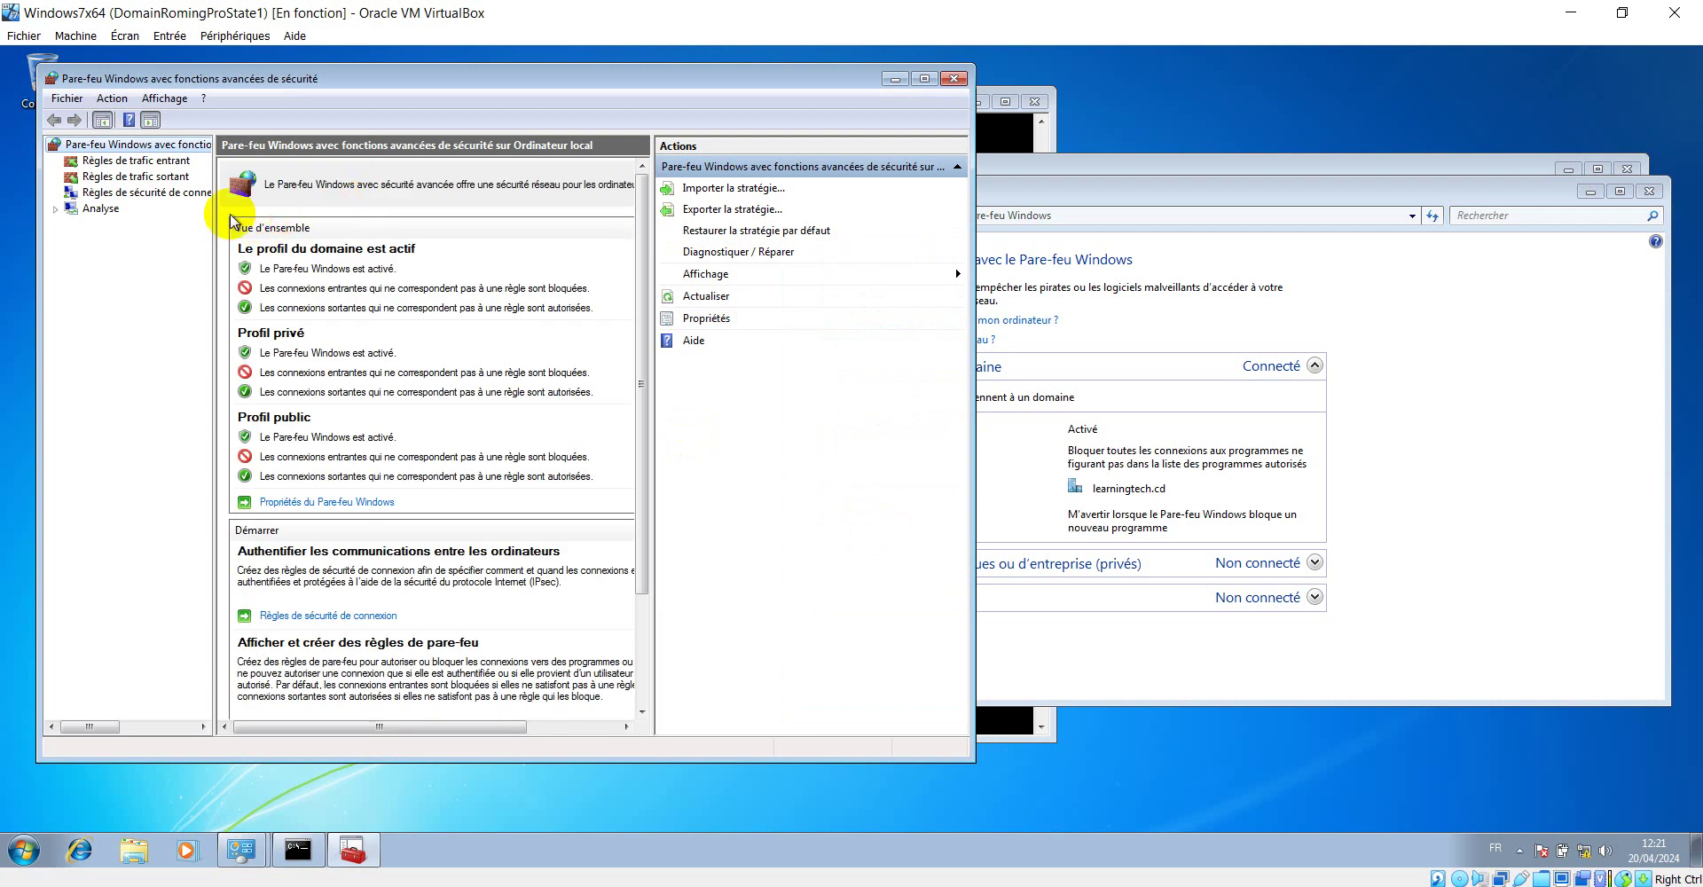
left_click_drag(215, 220, 357, 222)
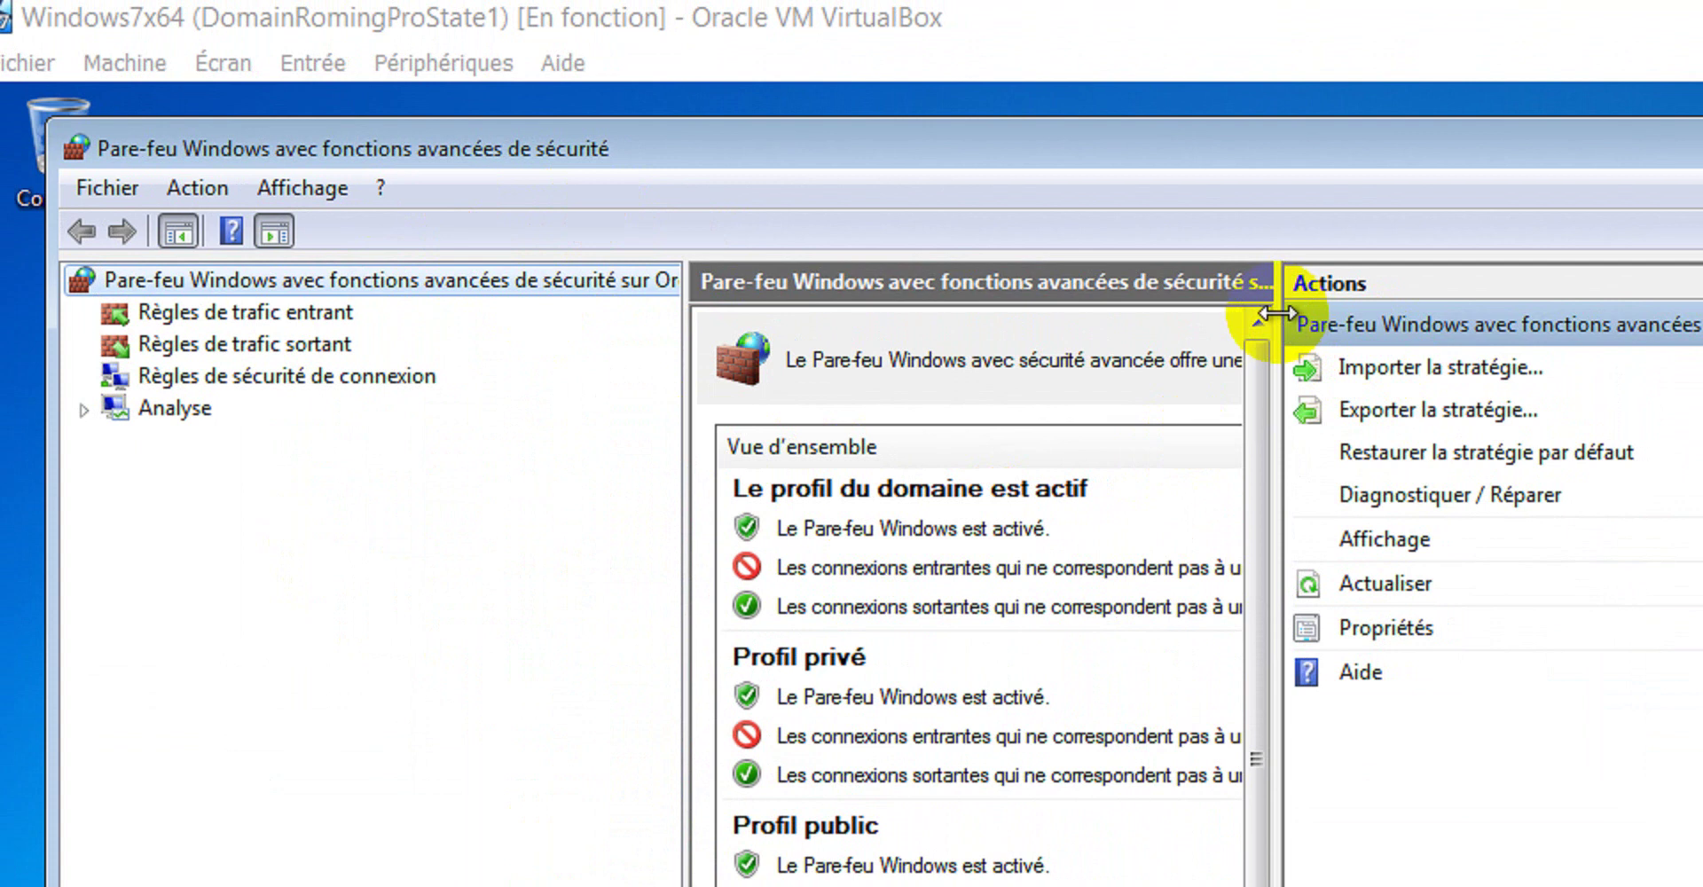
left_click_drag(1281, 318, 1387, 329)
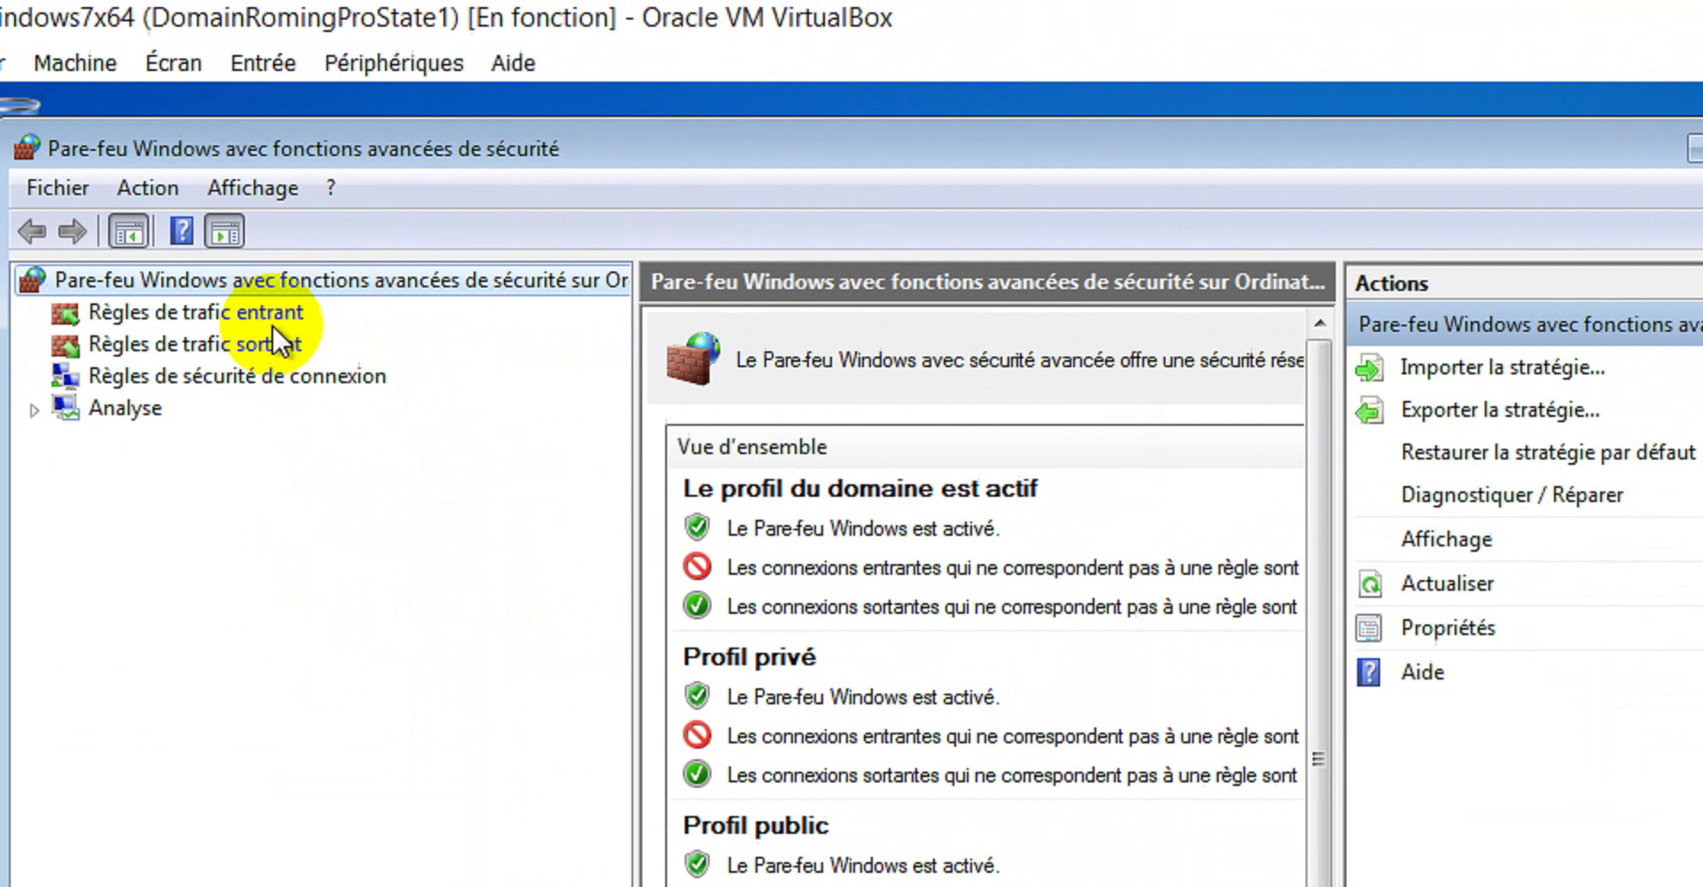
Examine the firewall's inbound traffic rules, outbound traffic rules and connection security rules one after another.
left_click(282, 313)
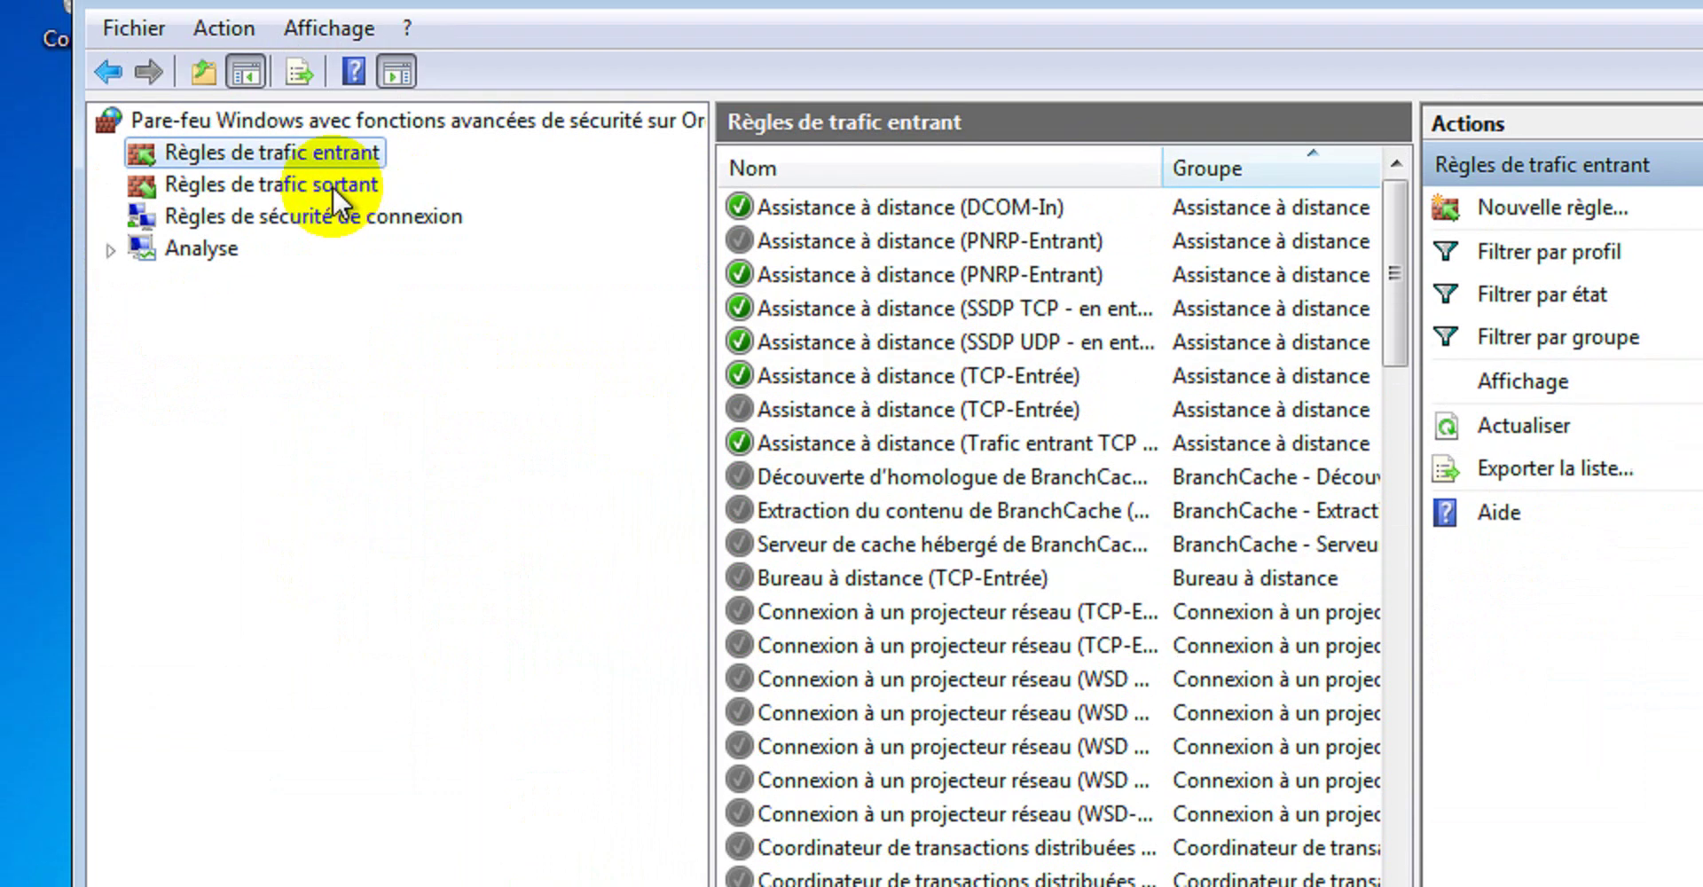
left_click(332, 184)
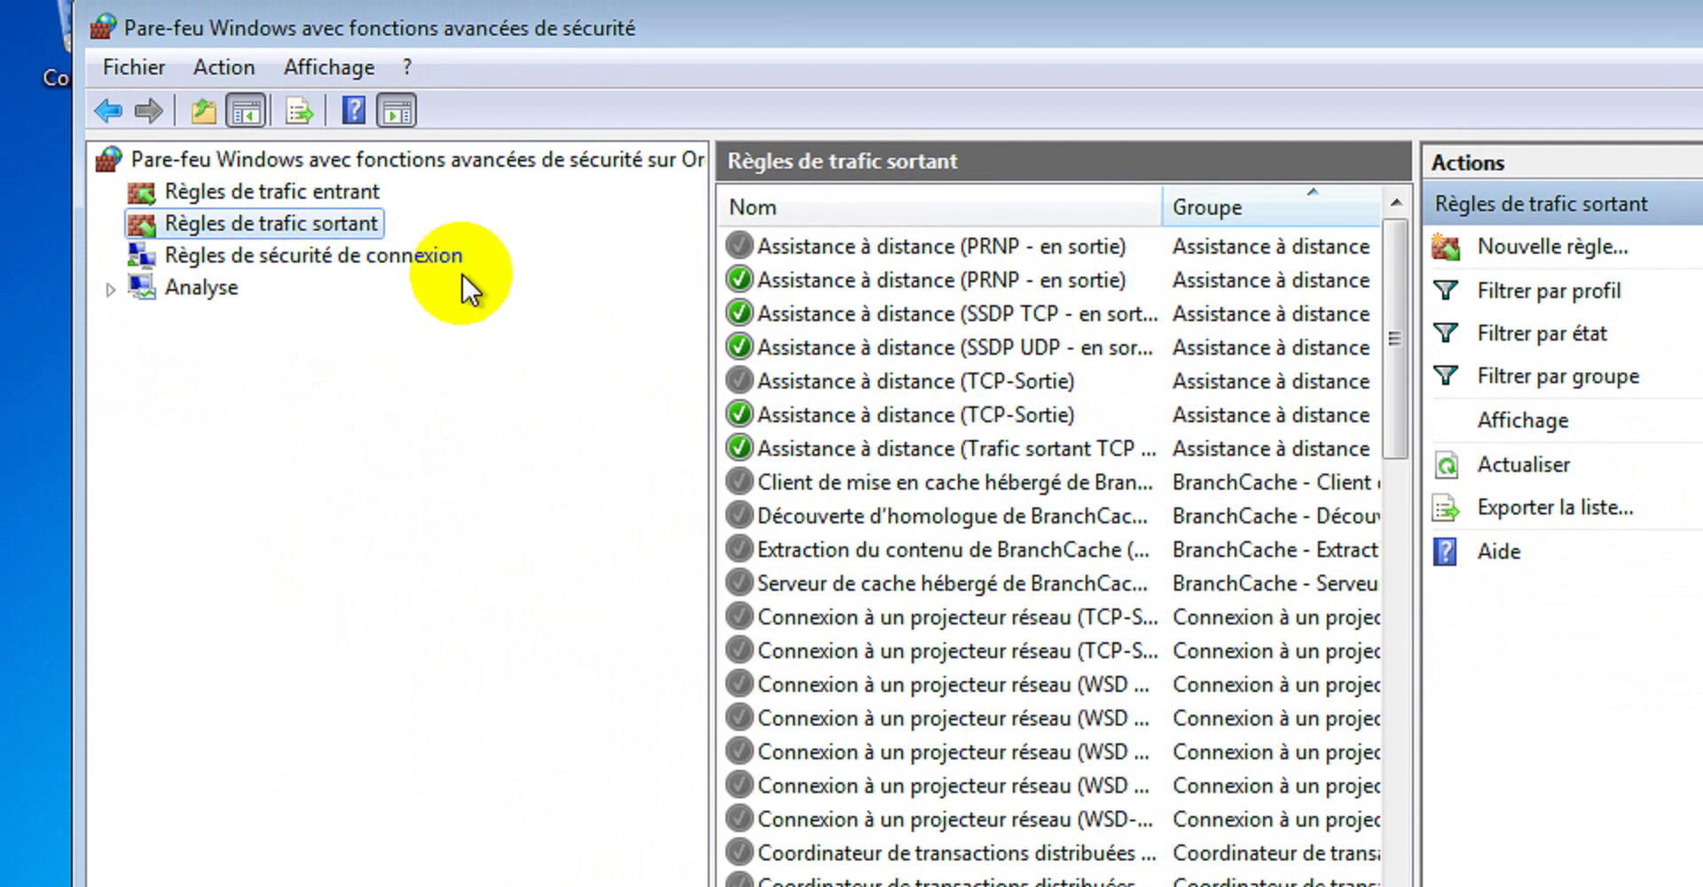
left_click(225, 258)
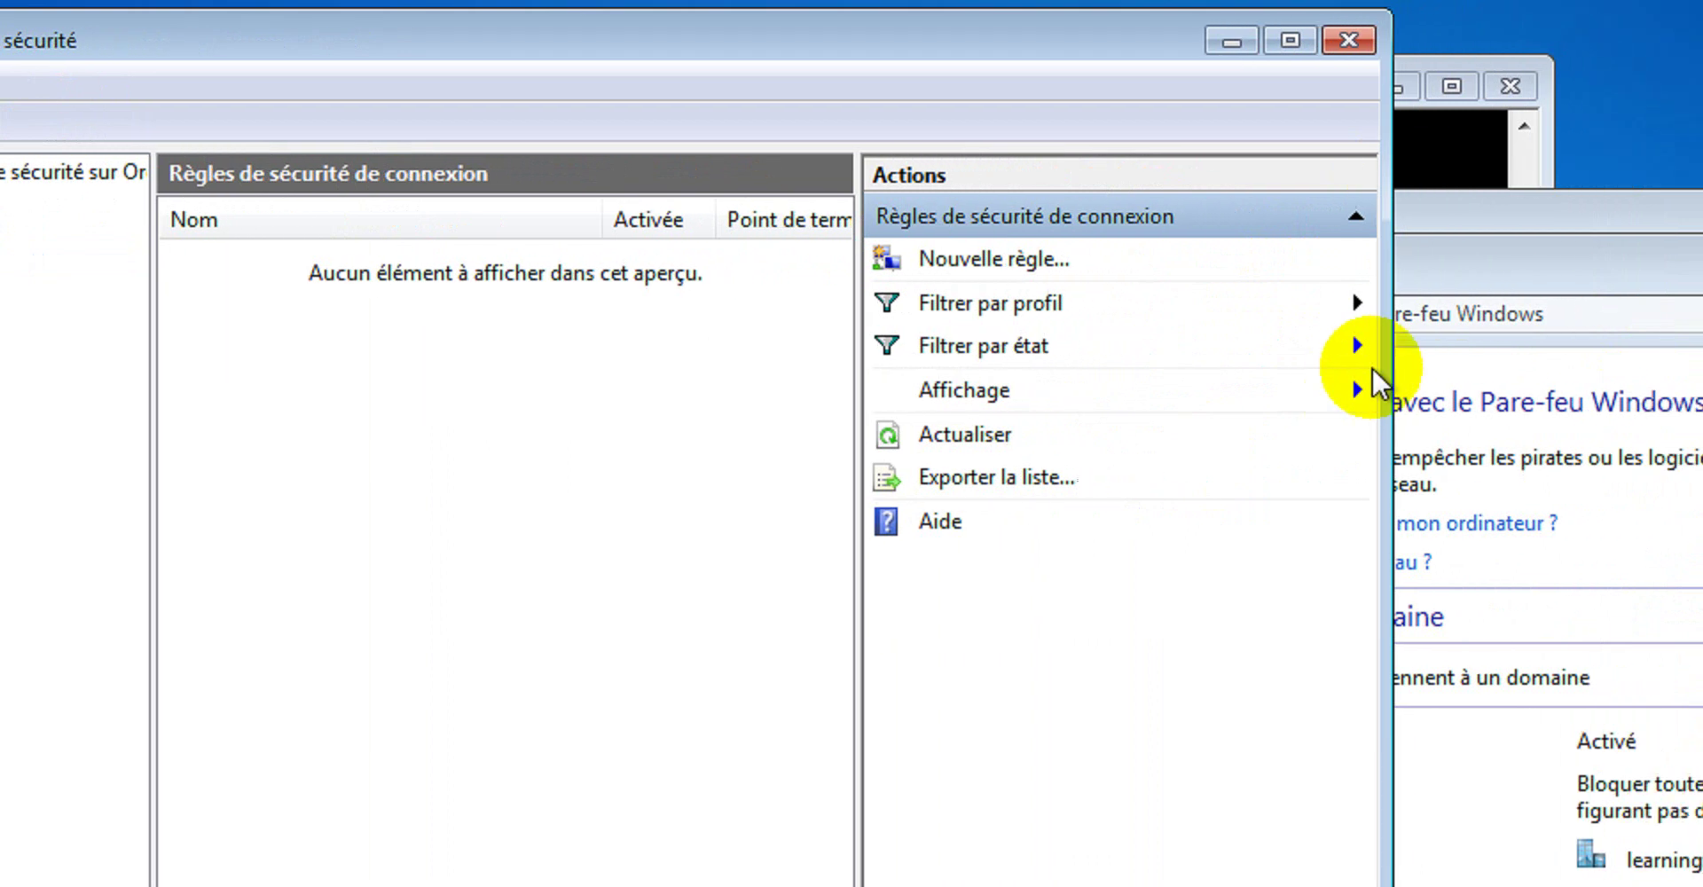
left_click(934, 260)
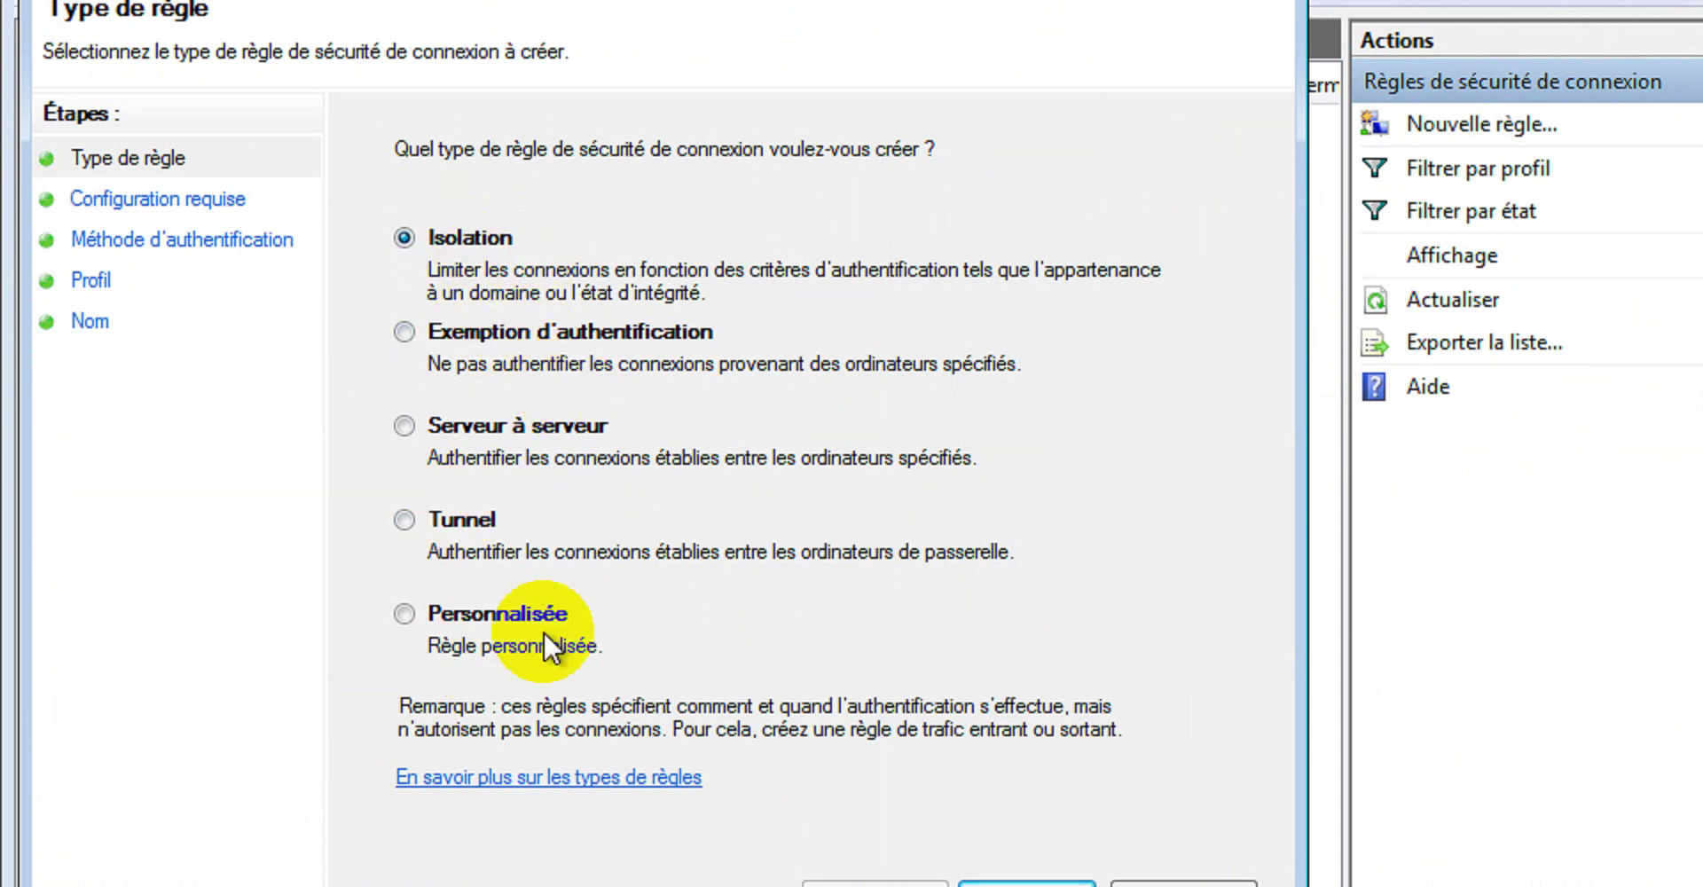
left_click(408, 610)
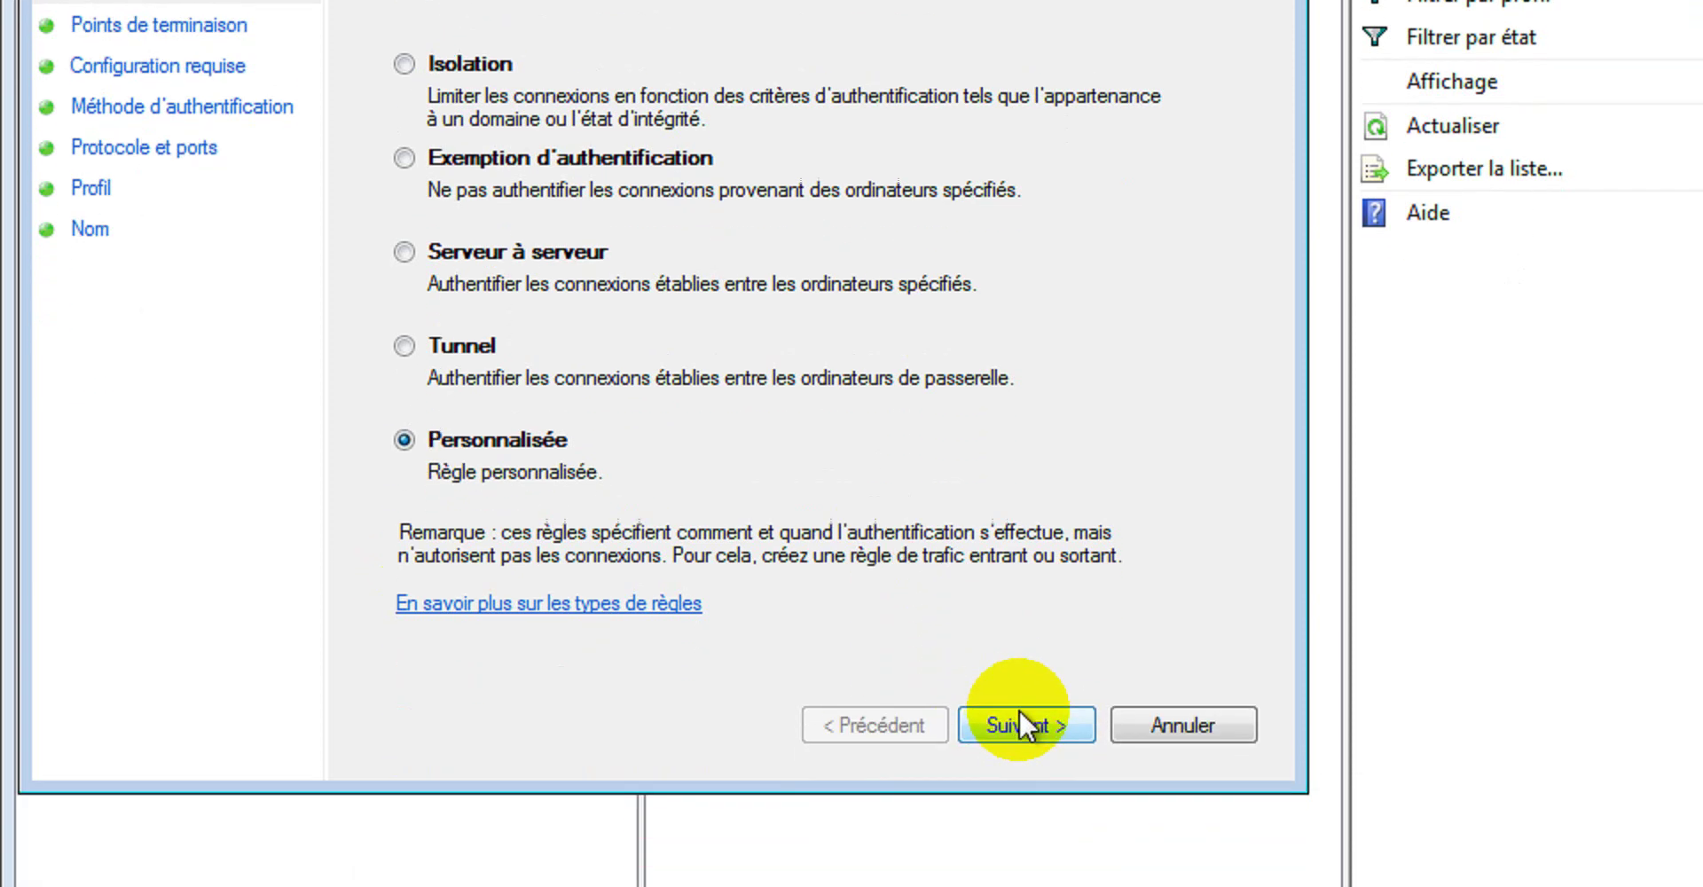
left_click(1022, 683)
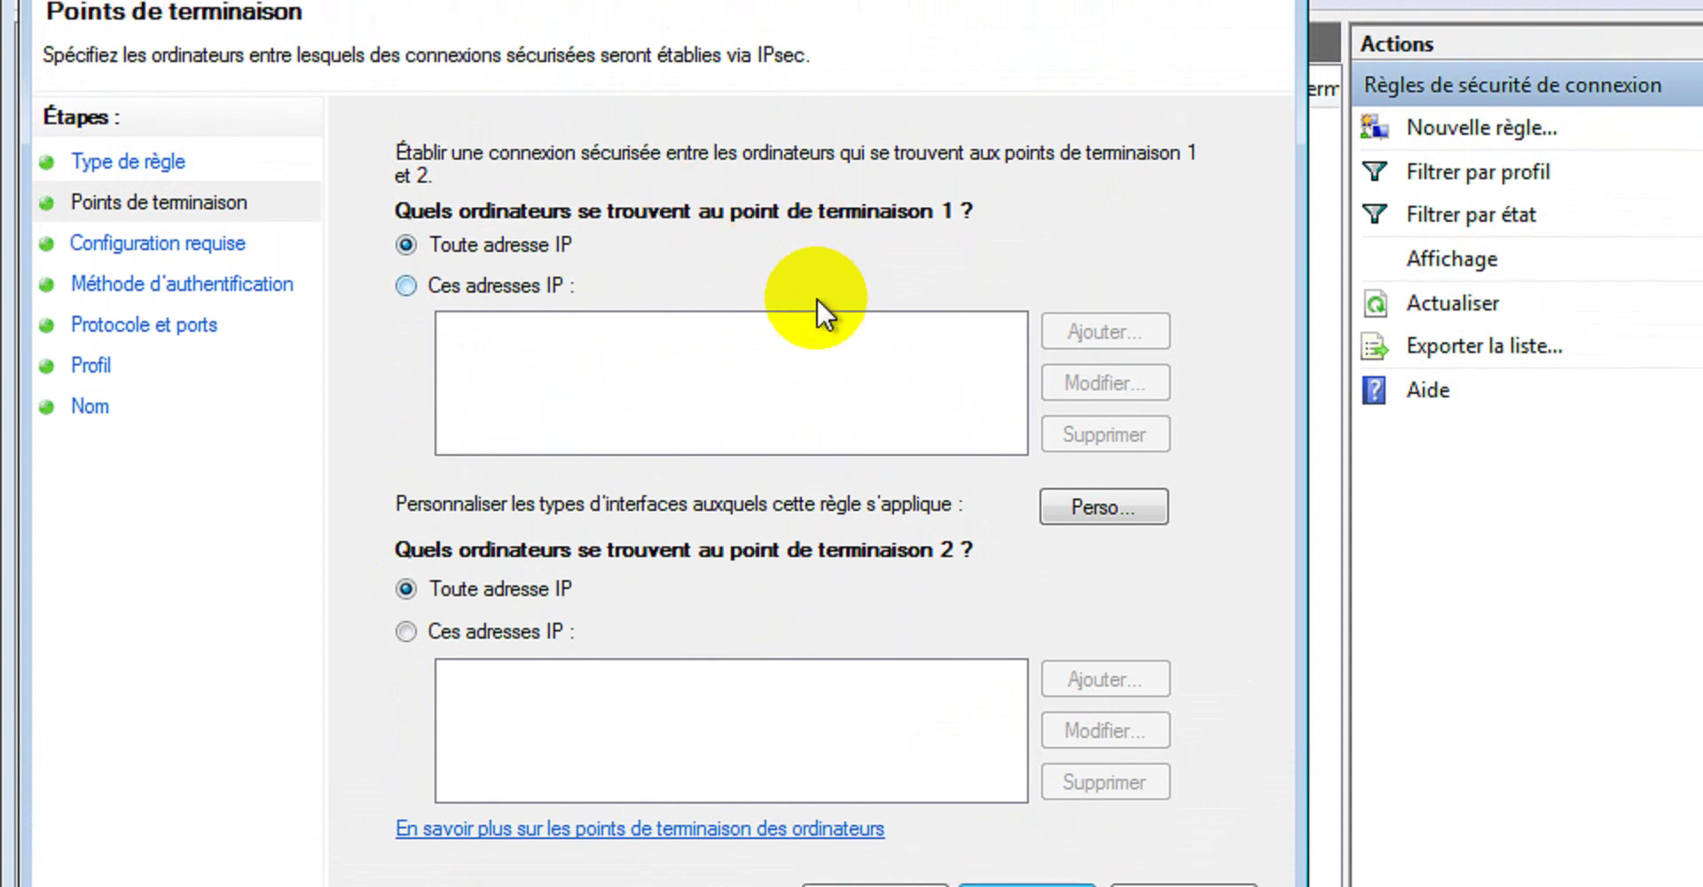
left_click(493, 285)
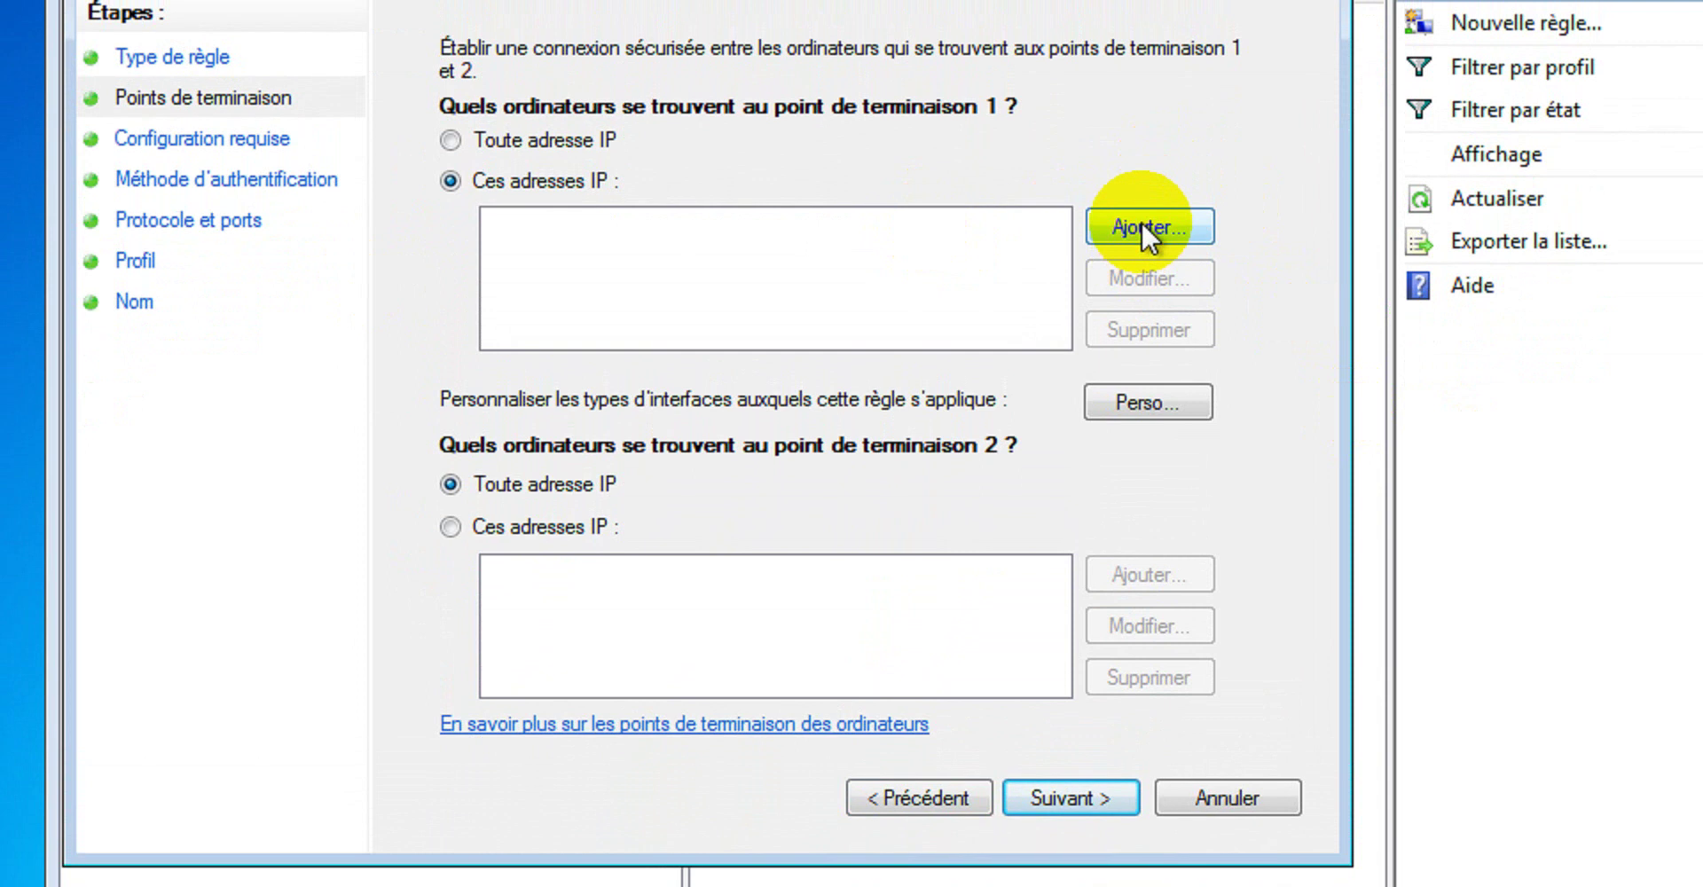
left_click(1144, 222)
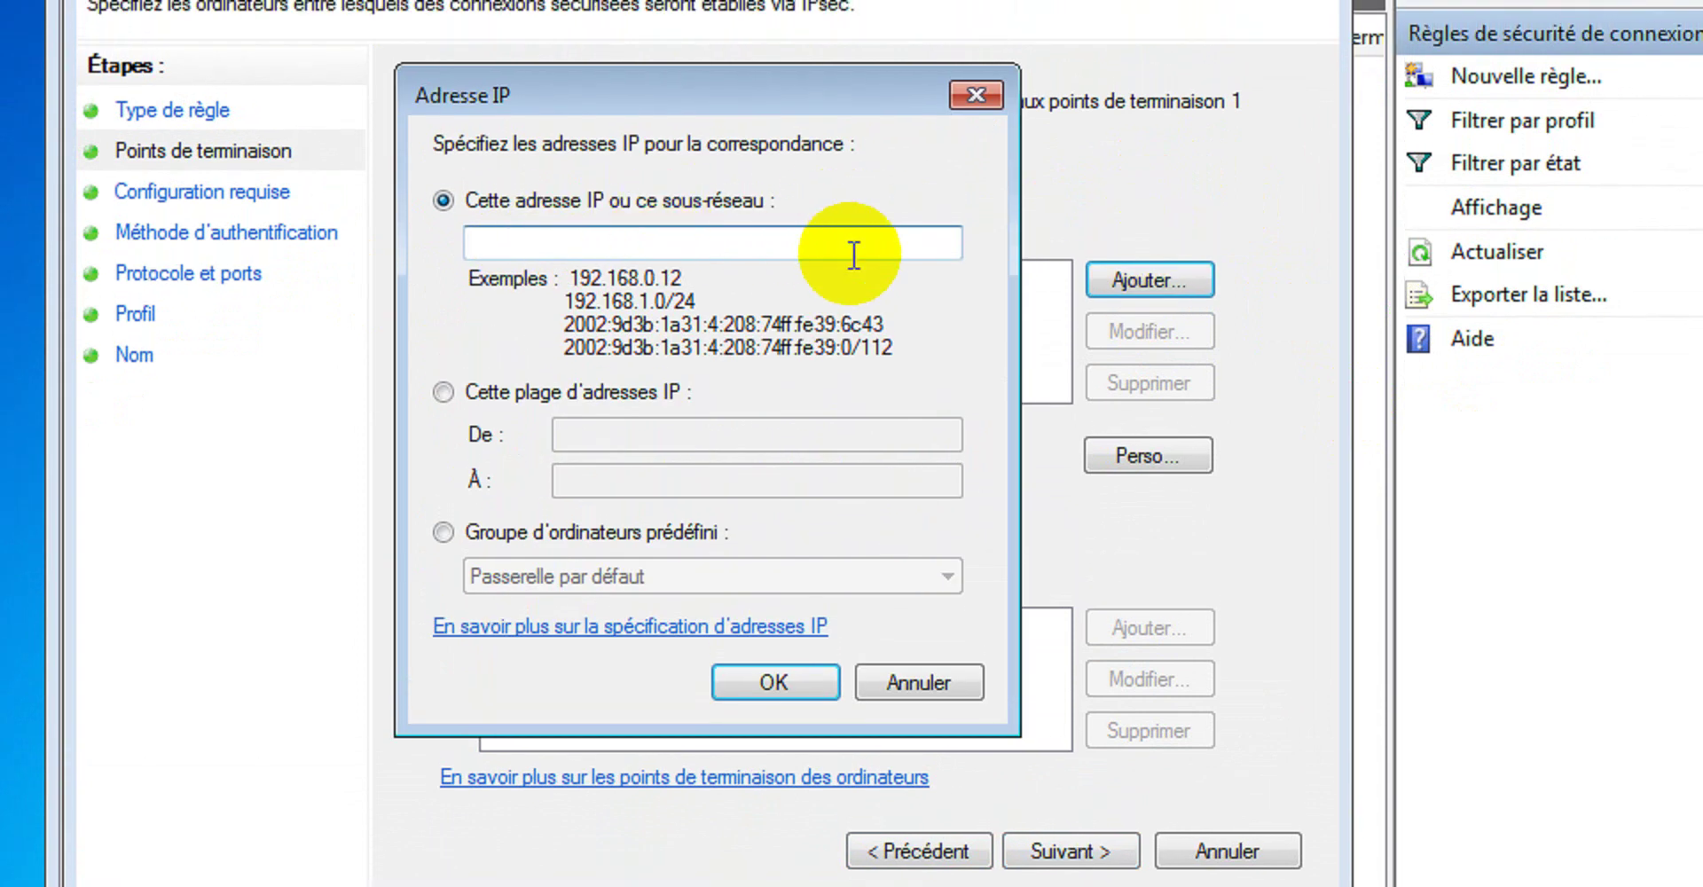
left_click(488, 390)
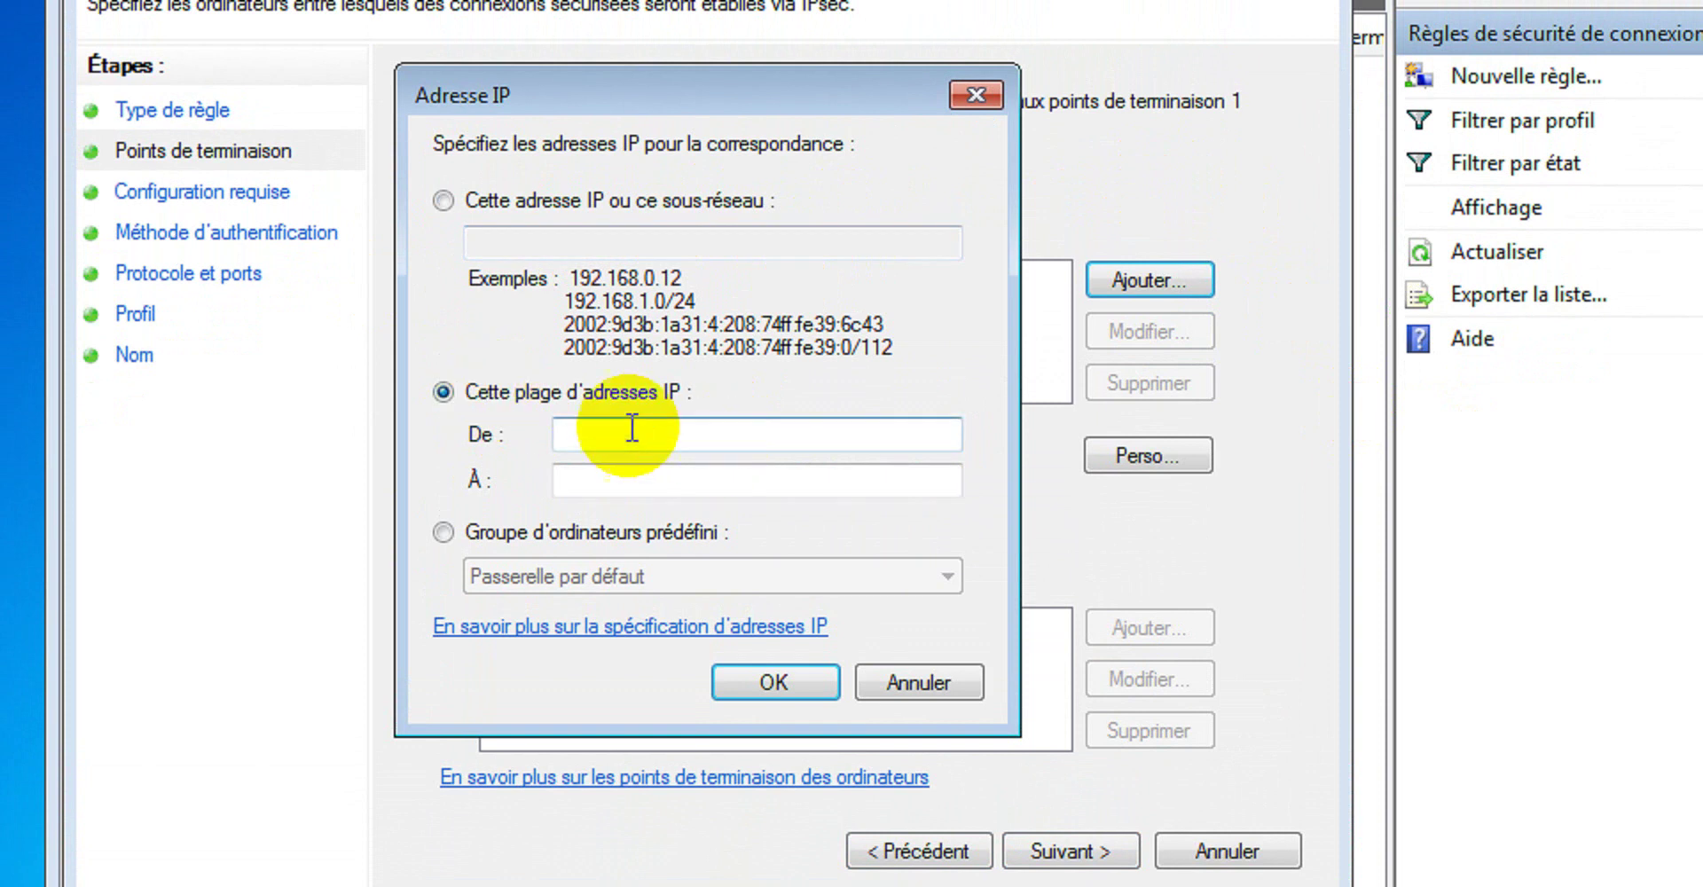
left_click(585, 432)
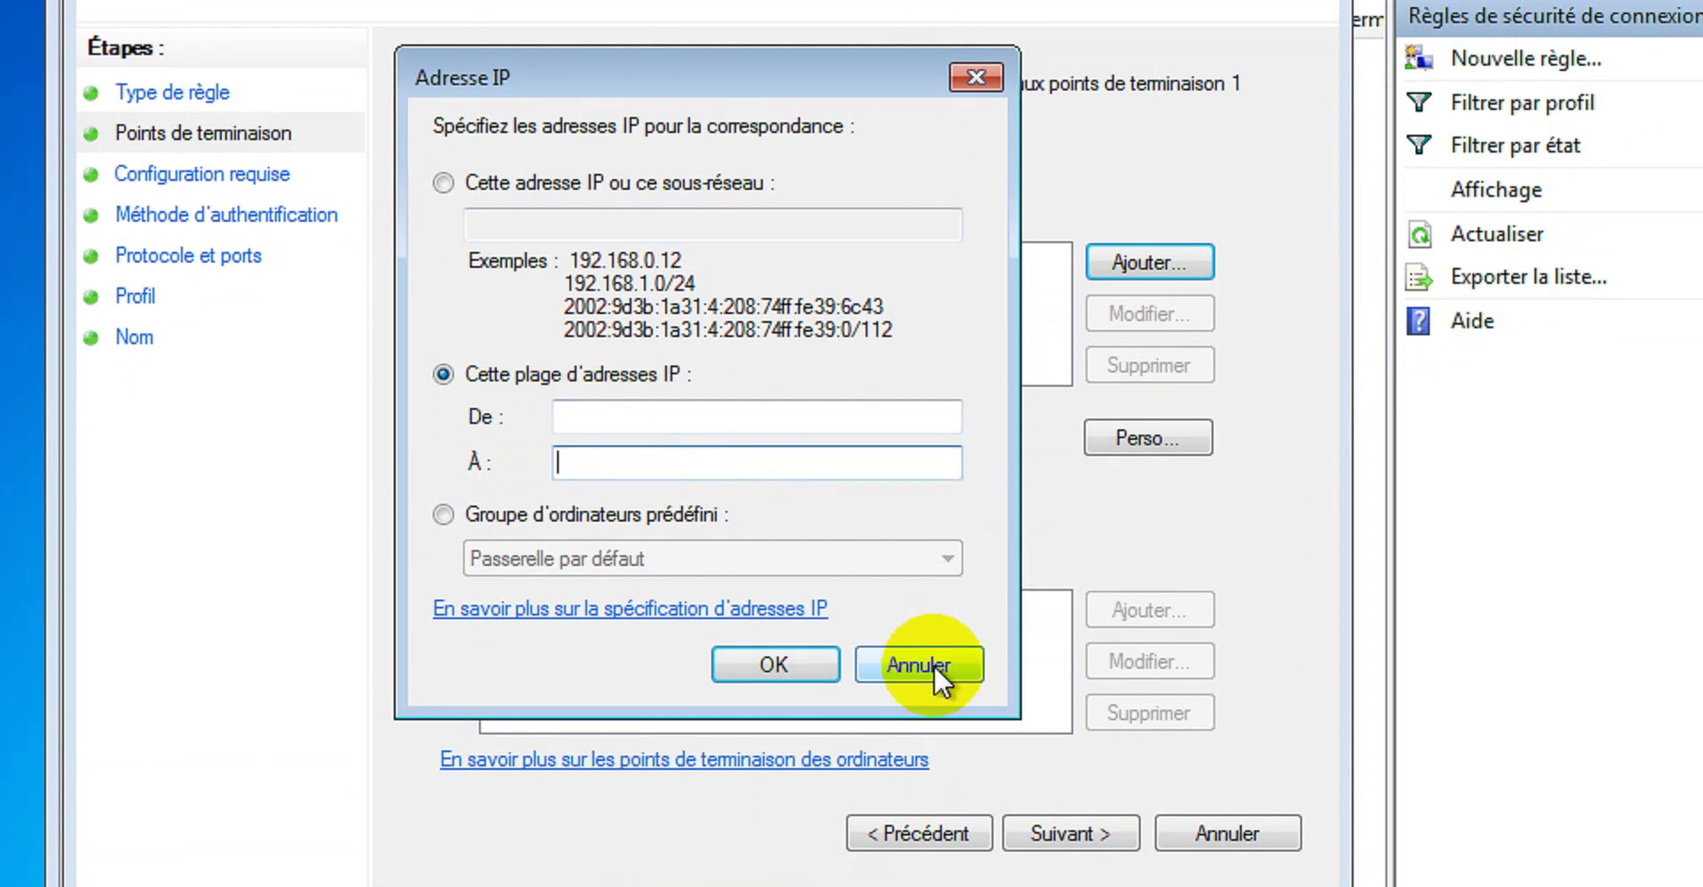
left_click(931, 681)
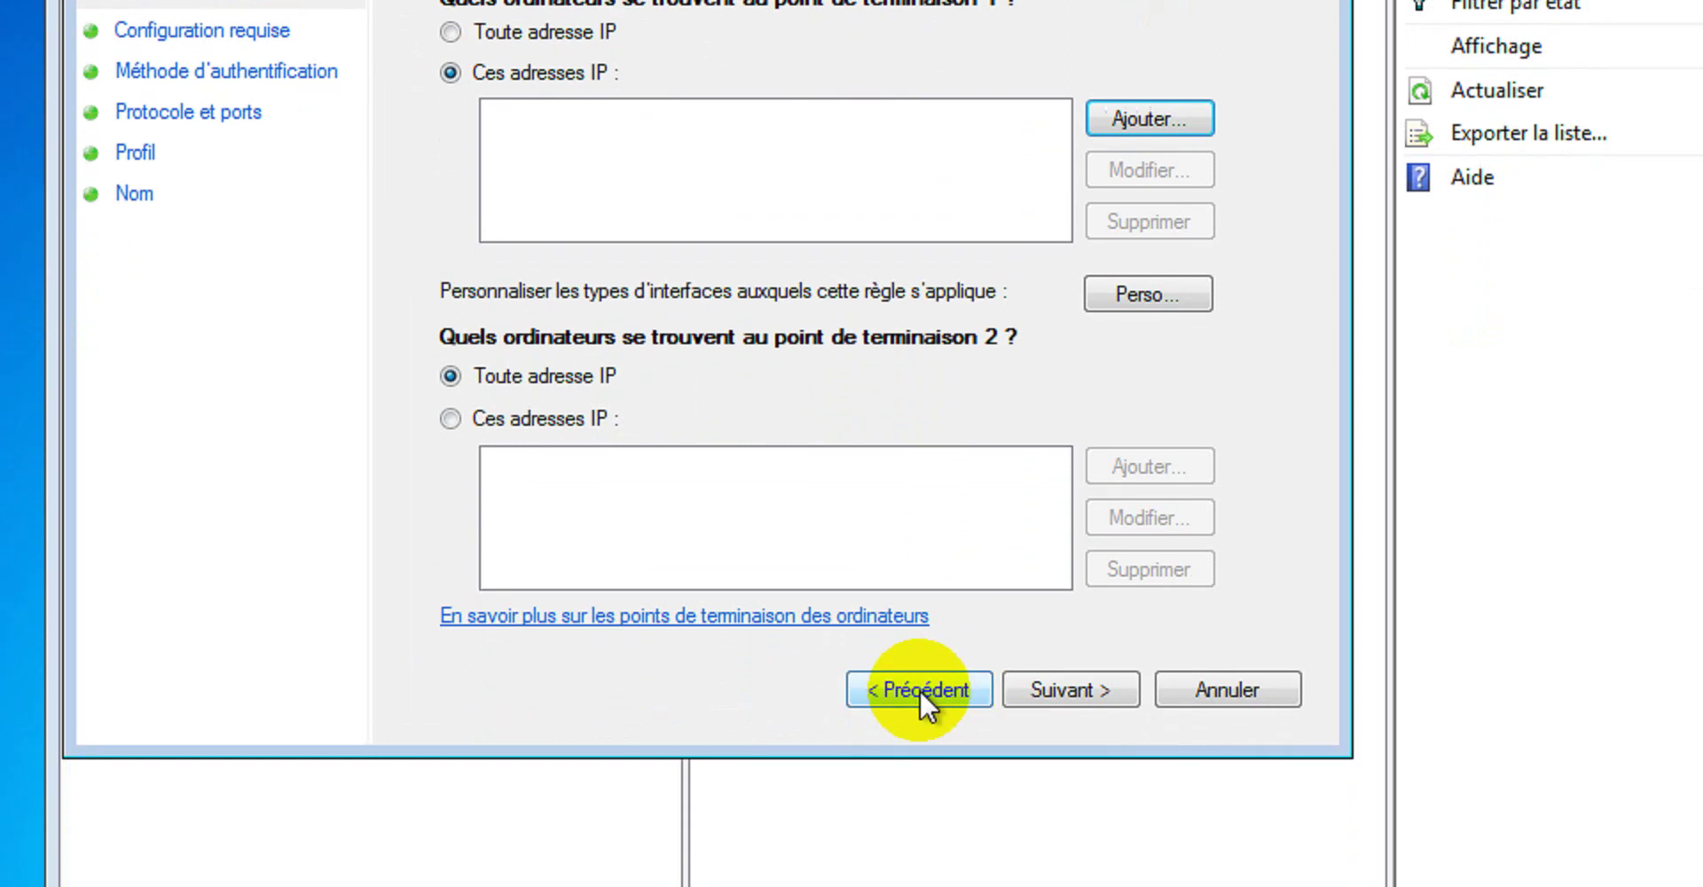
left_click(921, 835)
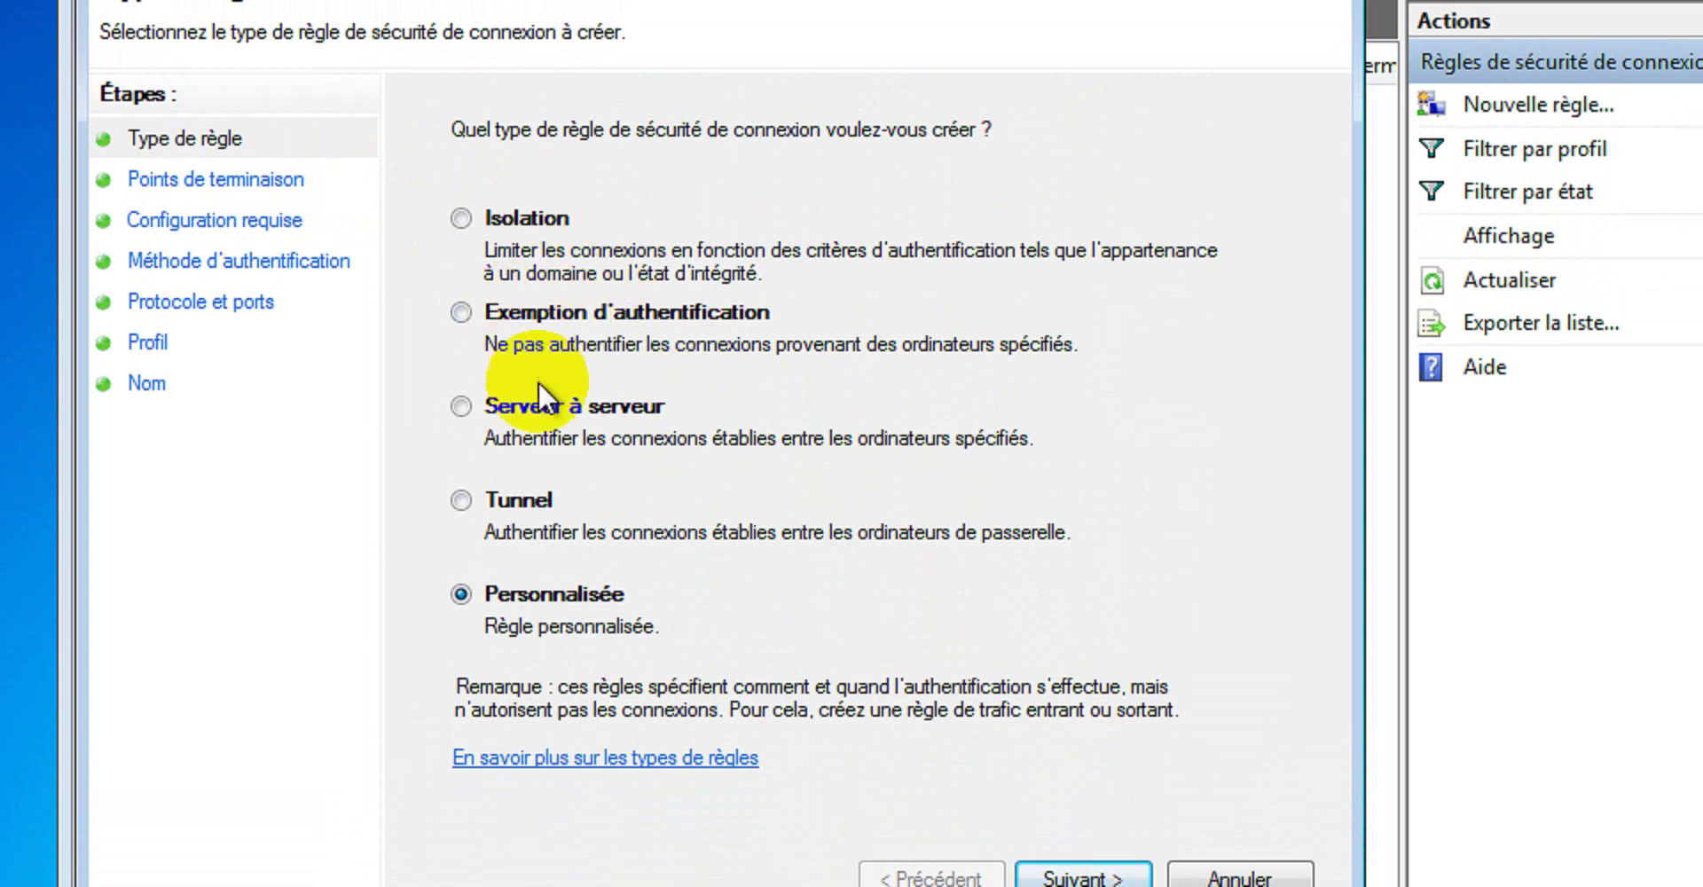
left_click(482, 405)
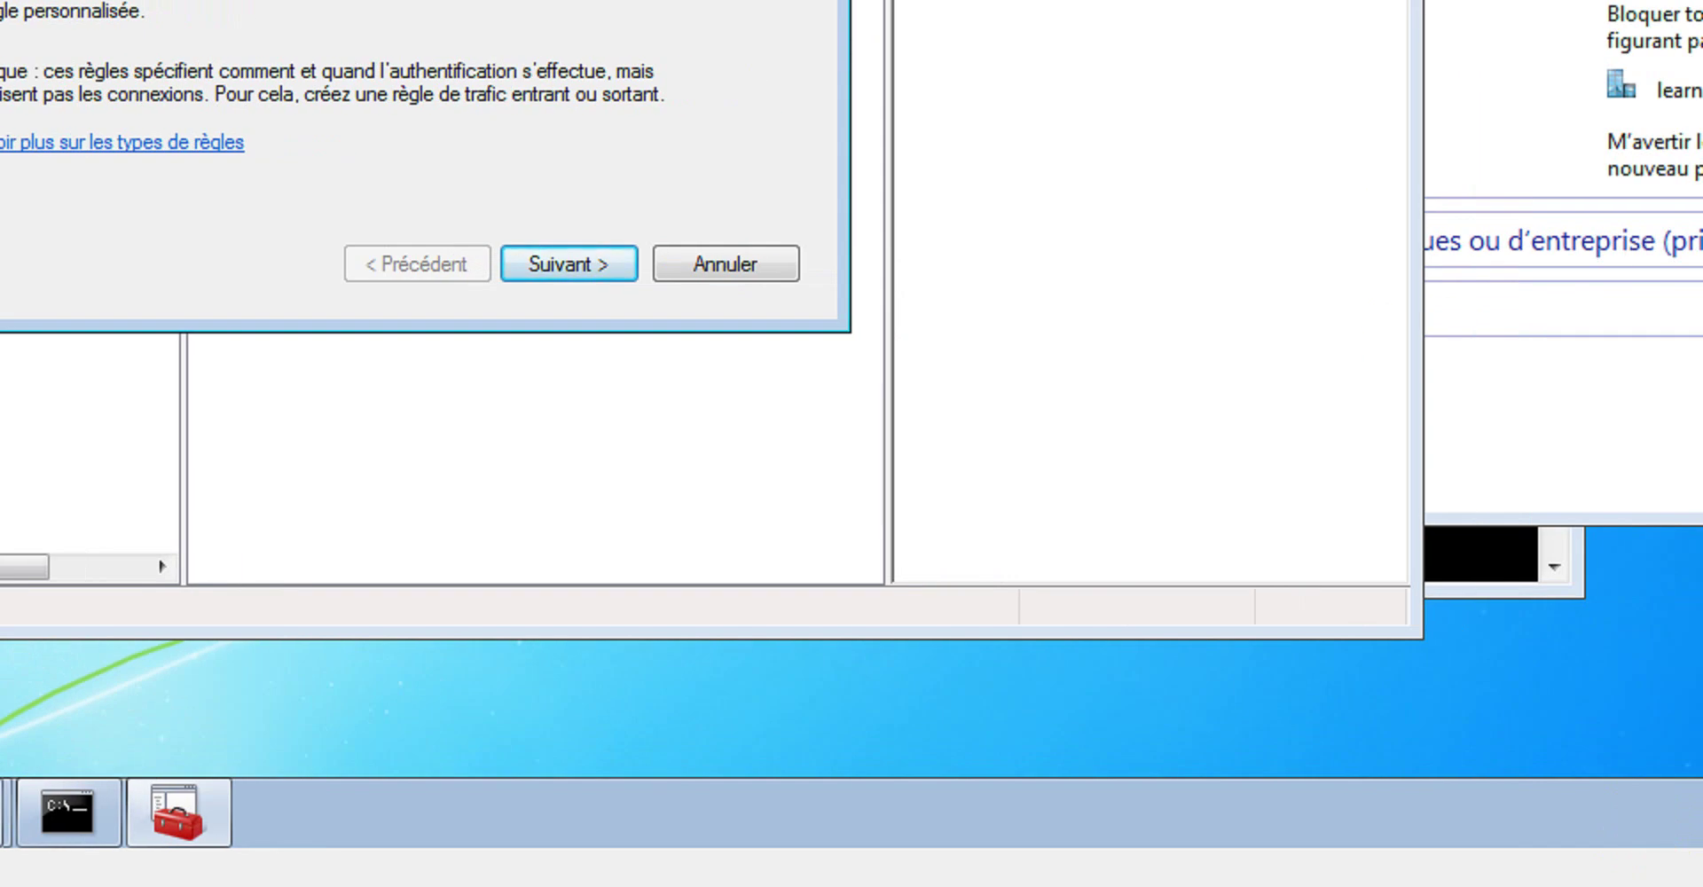
key("Return")
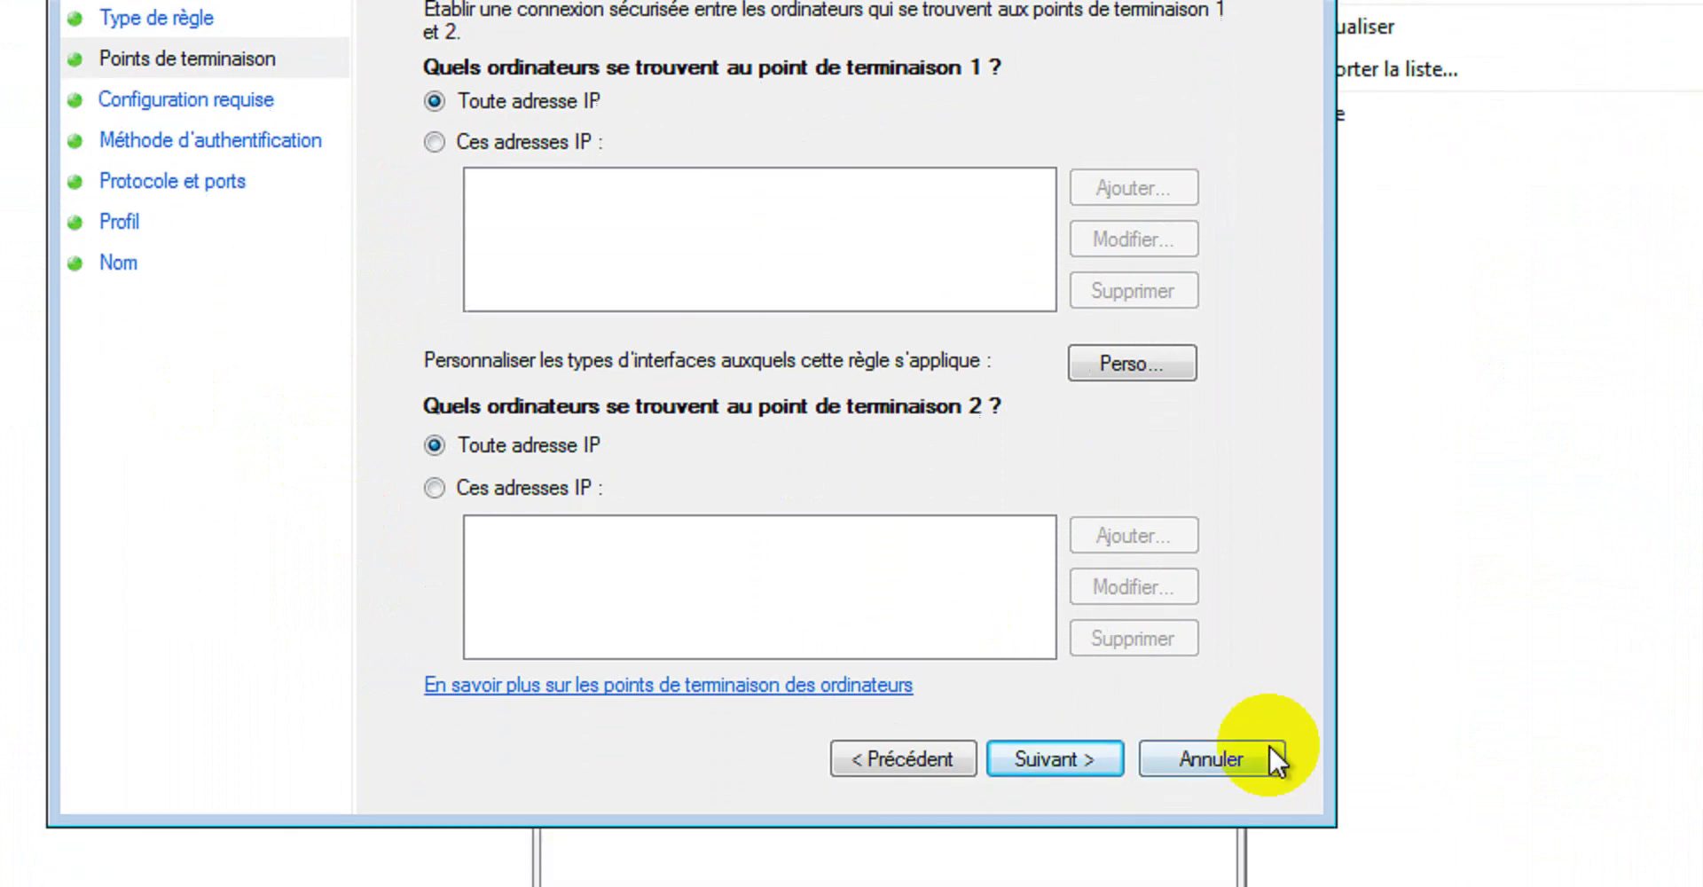
left_click(1269, 867)
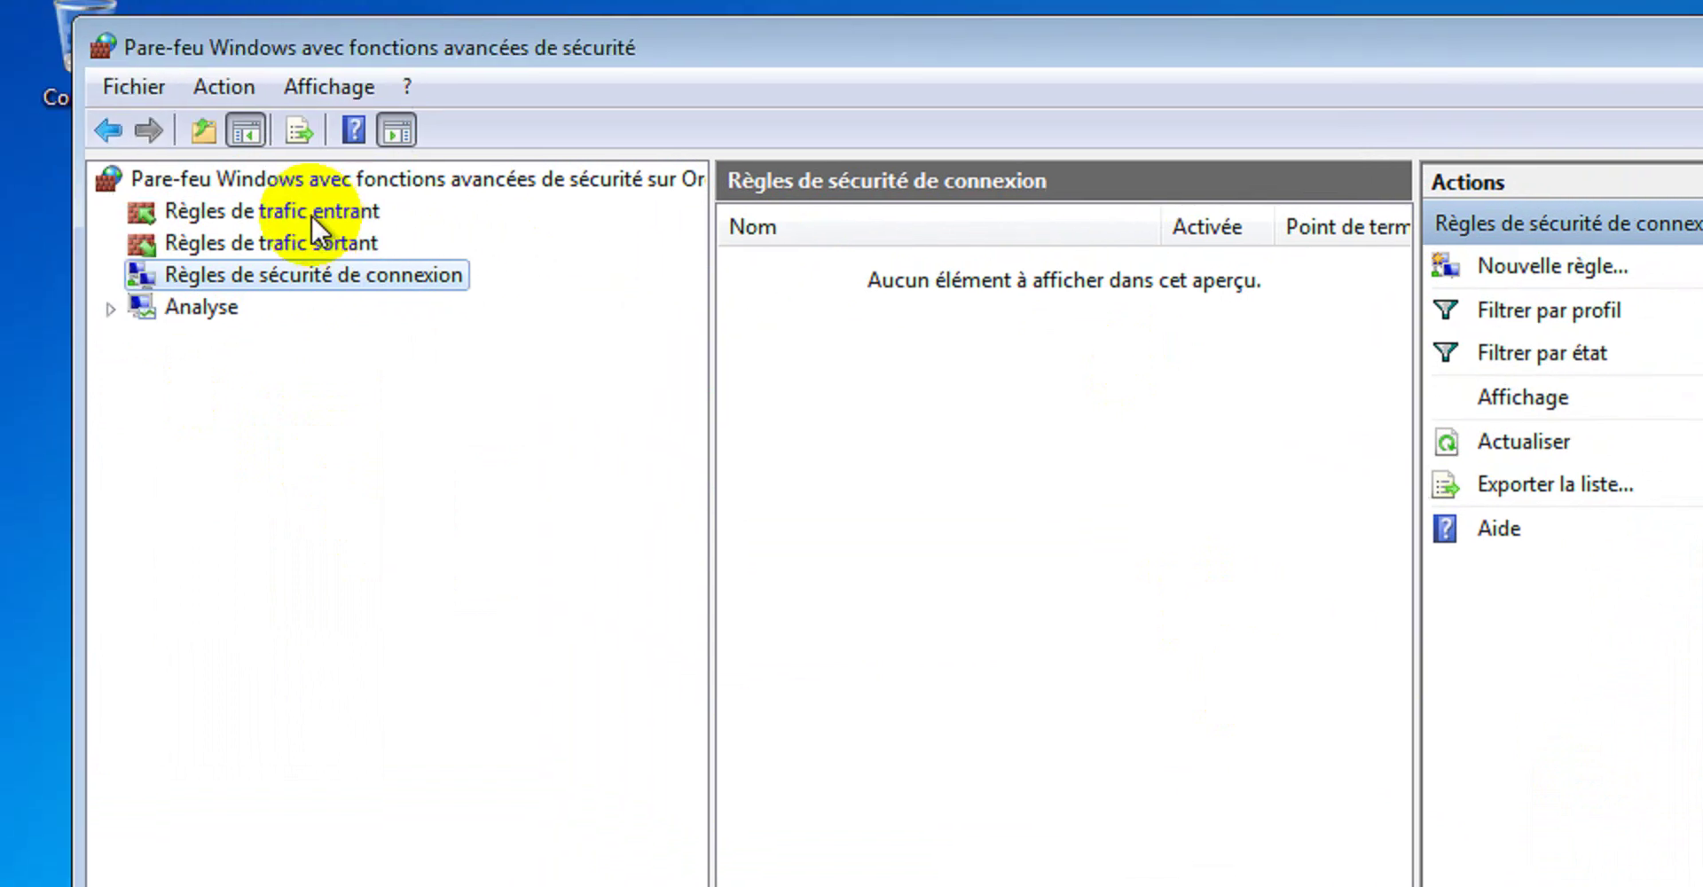
Start a new inbound traffic rule and choose Port as its rule type.
left_click(316, 221)
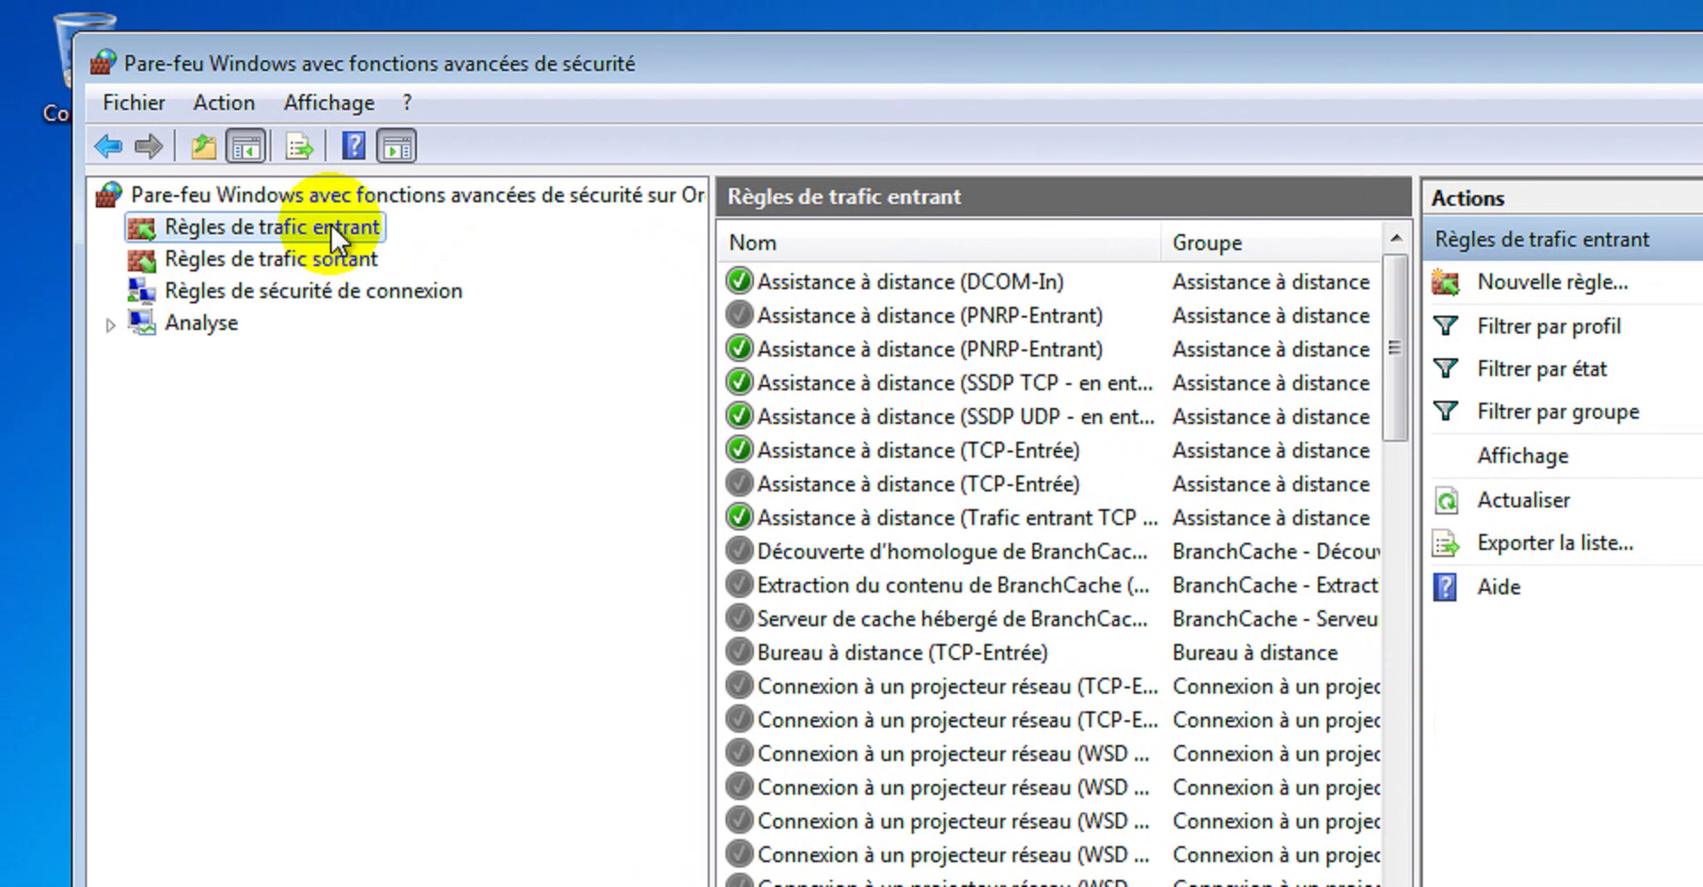
left_click(1554, 277)
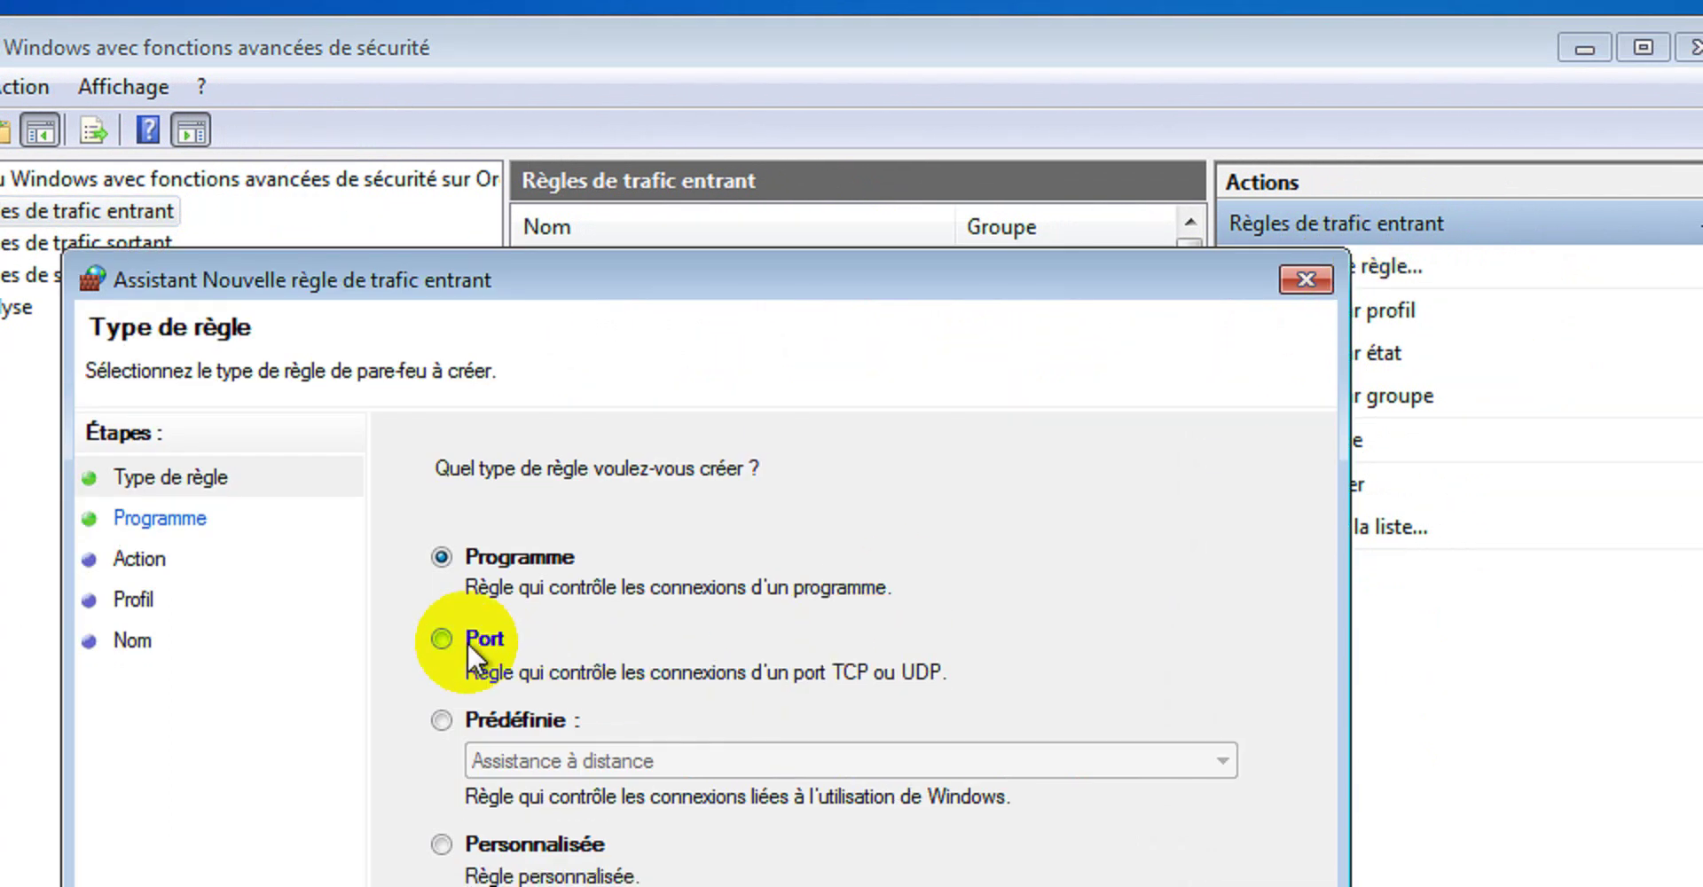
left_click(466, 641)
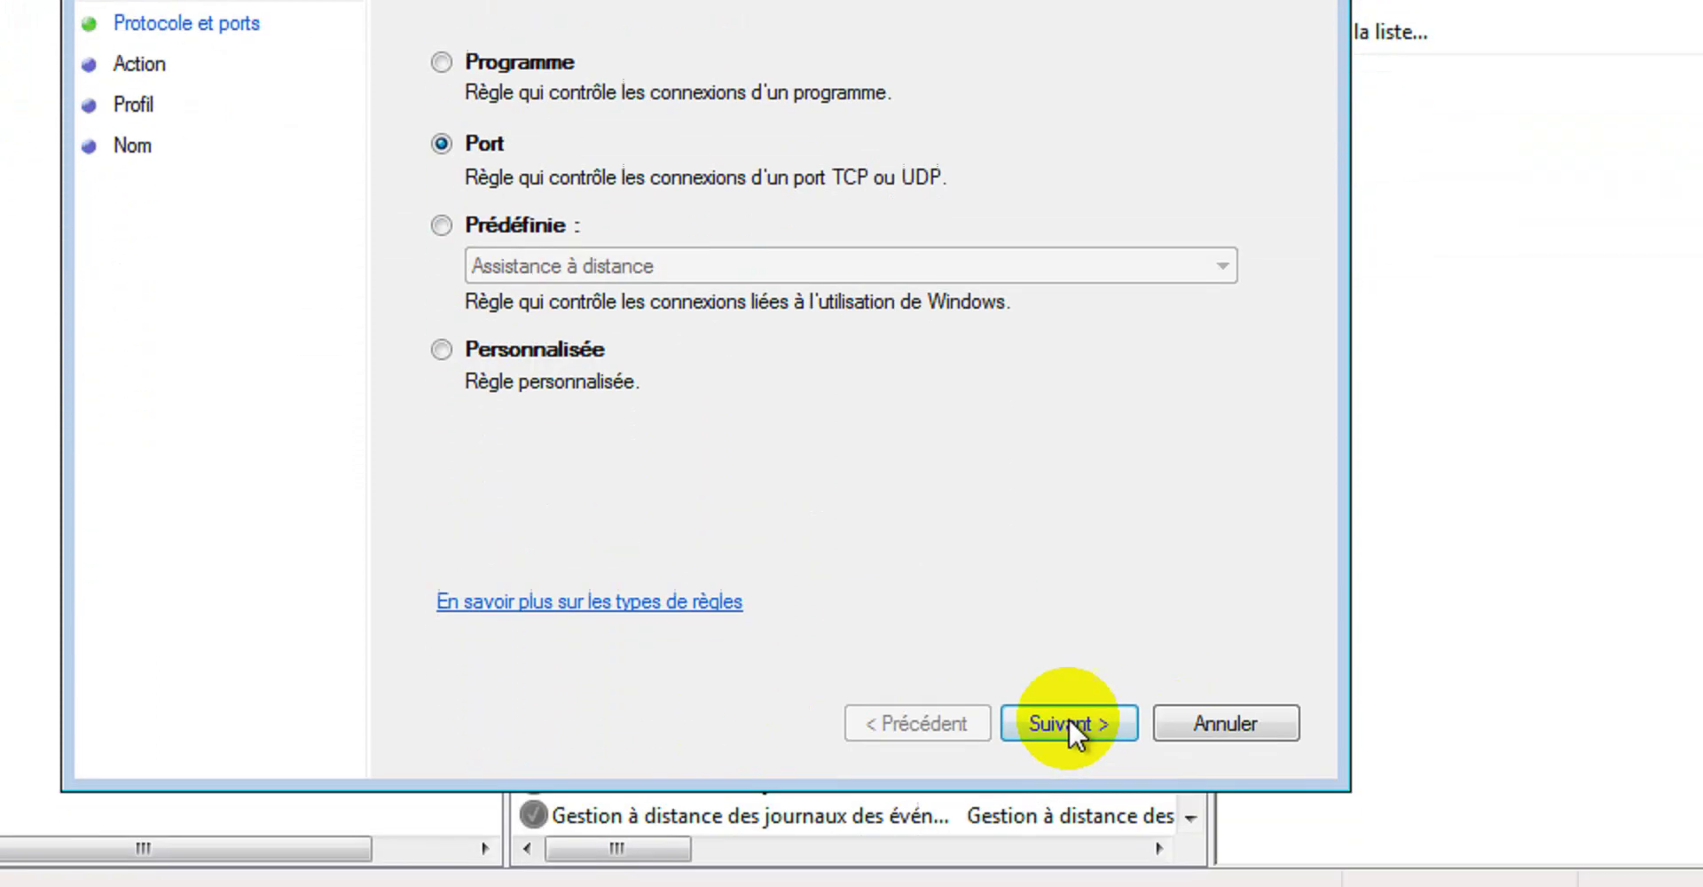
left_click(1068, 717)
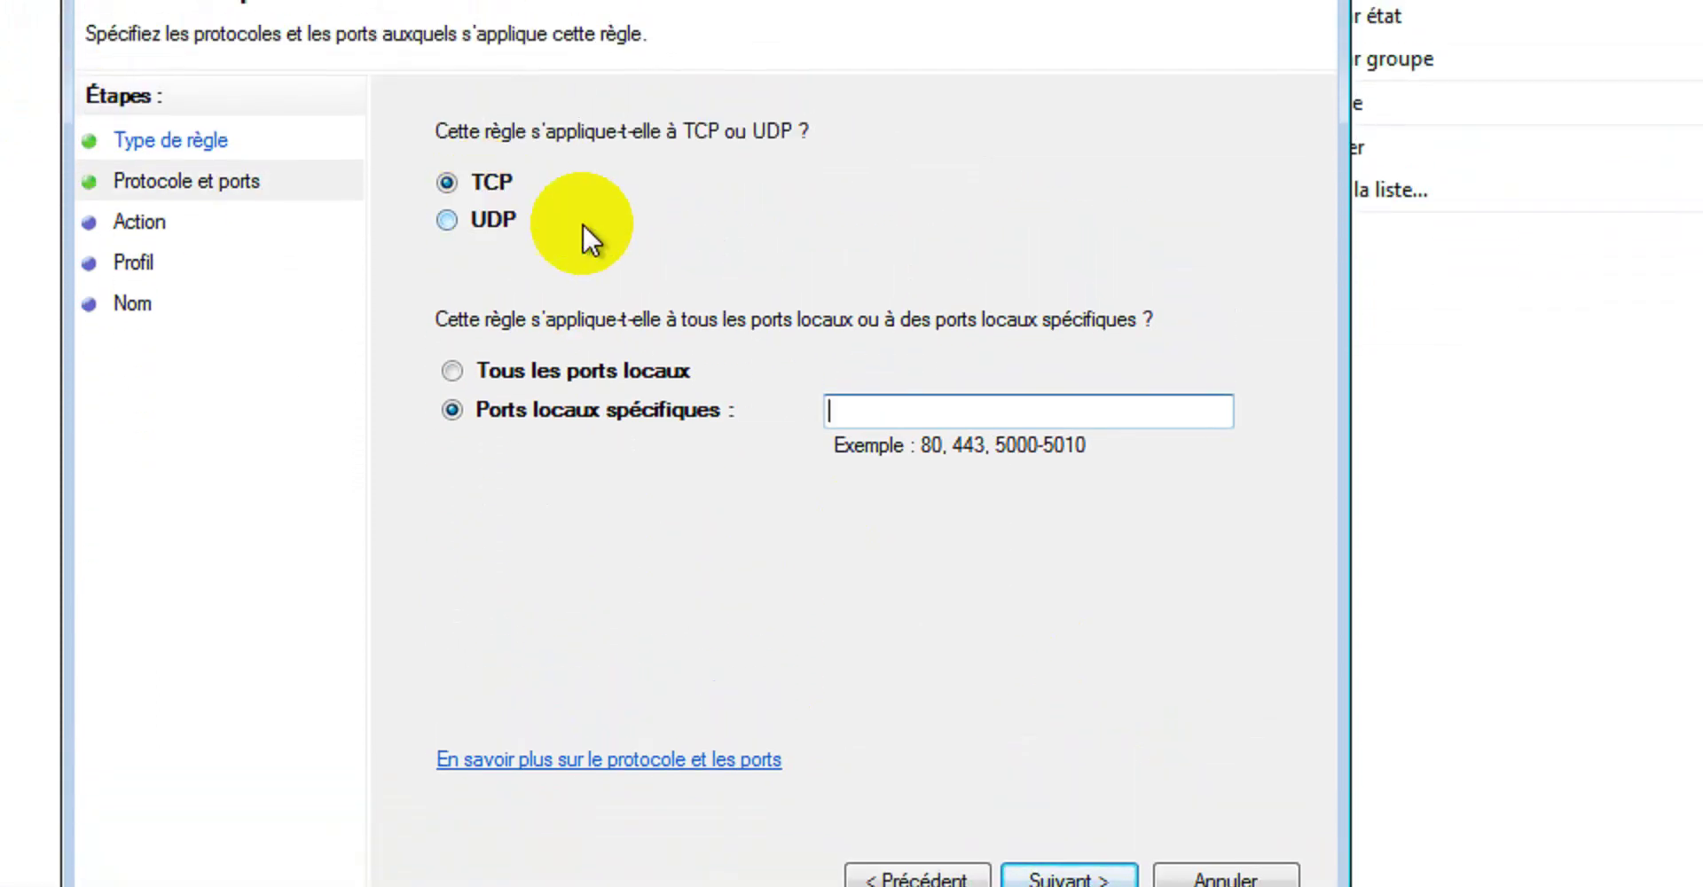
Apply the inbound rule to the specific local TCP port 1433 and set its action to allow the connection.
left_click(941, 417)
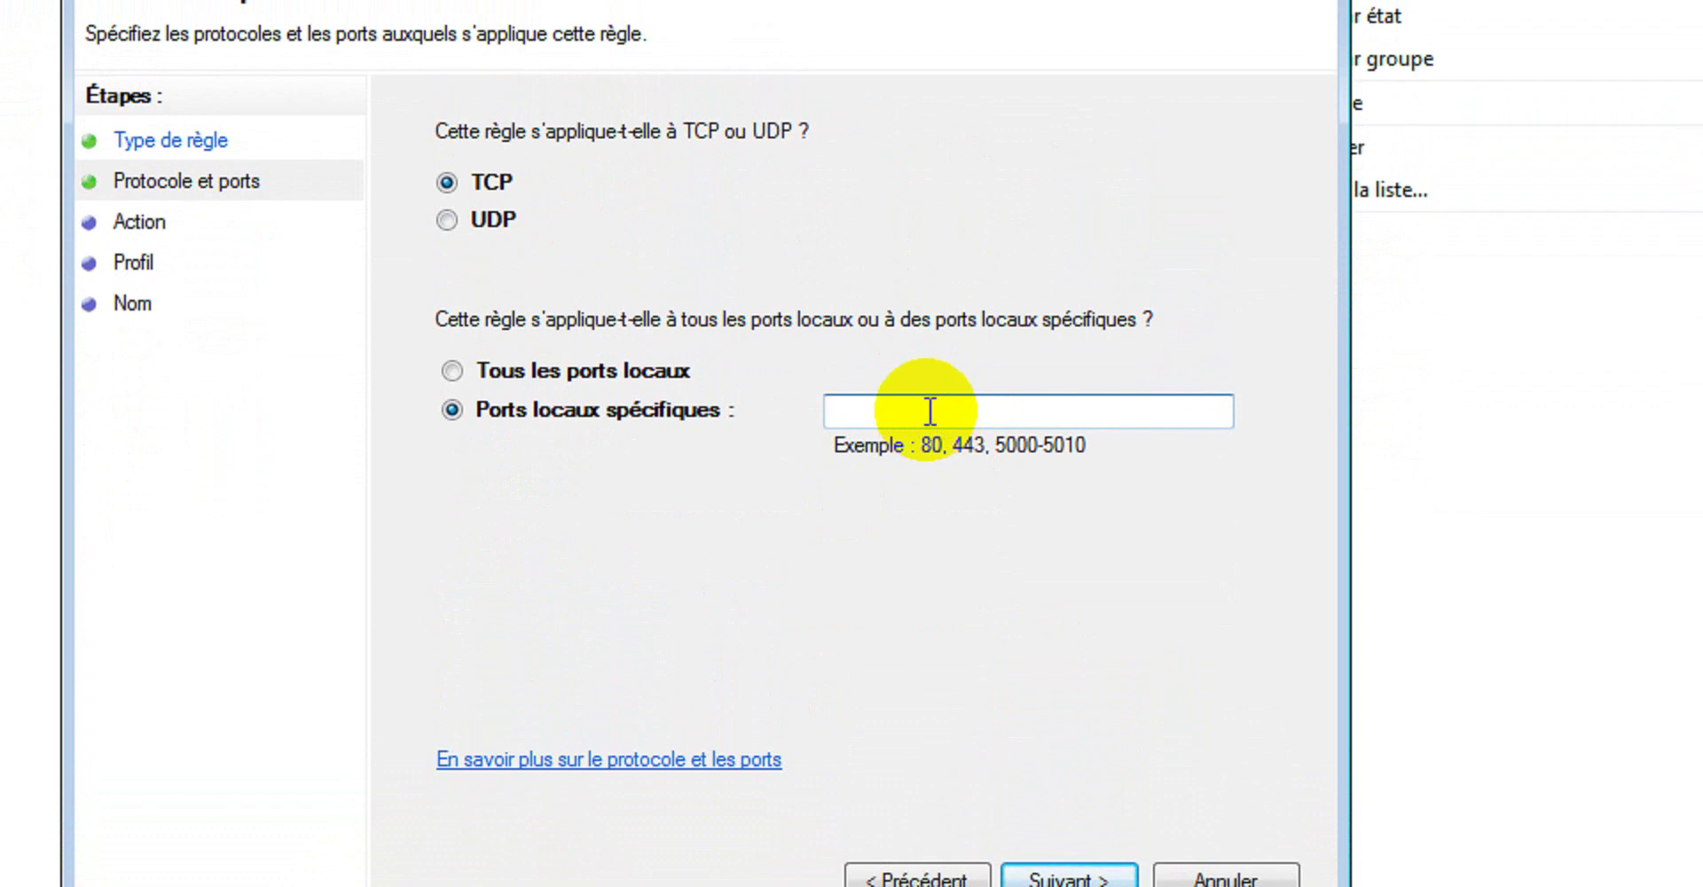
type("&")
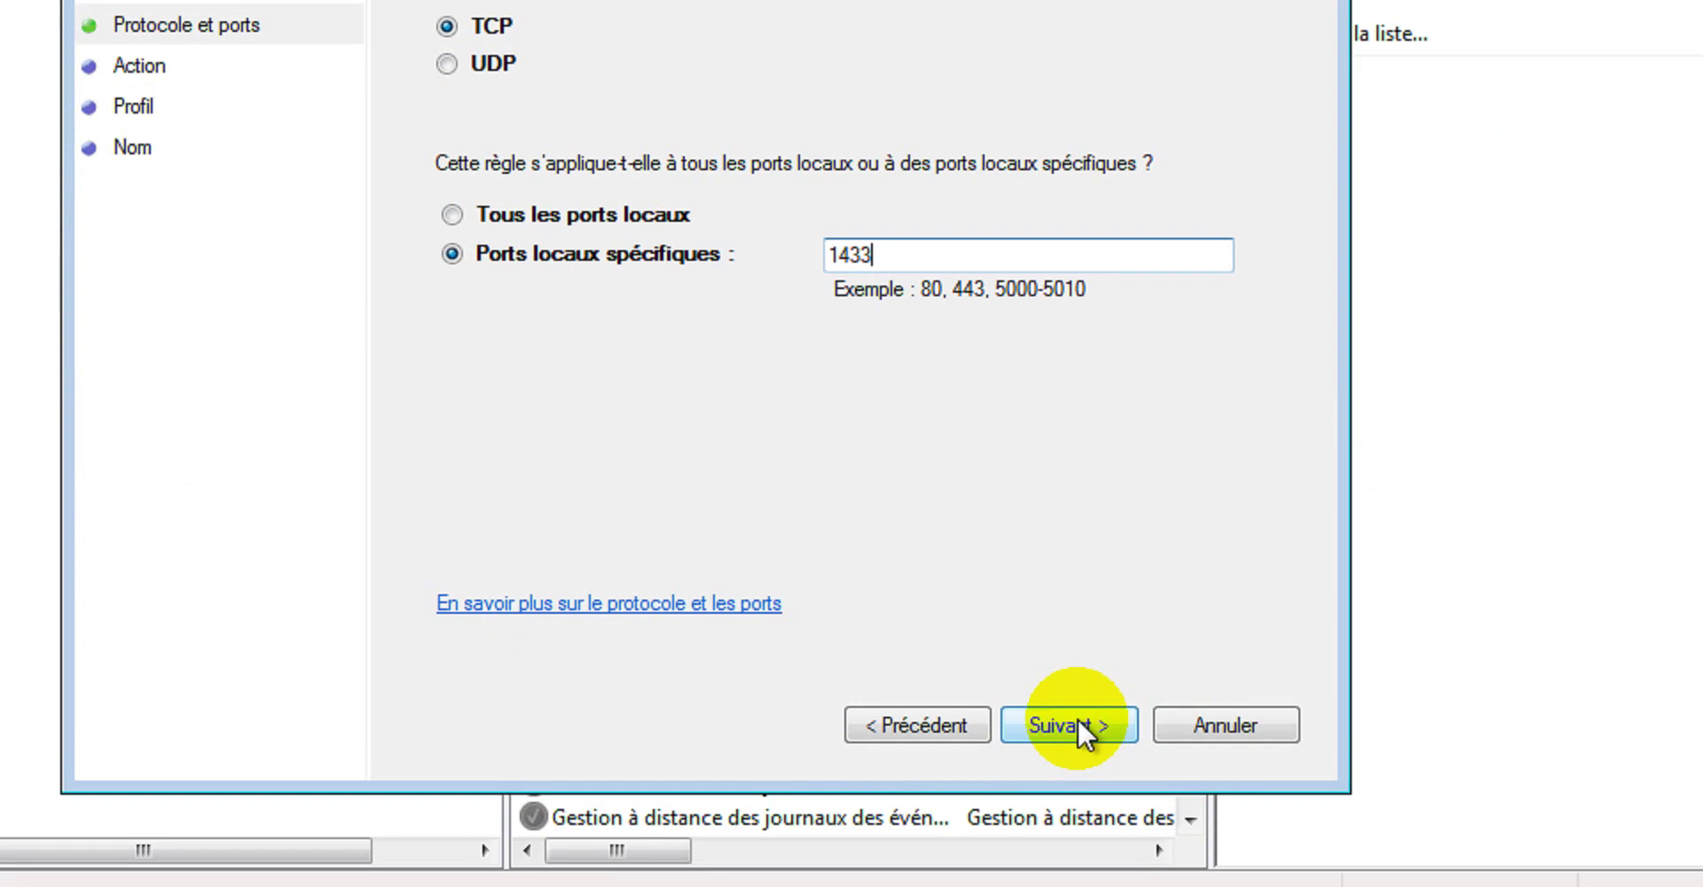
left_click(1077, 726)
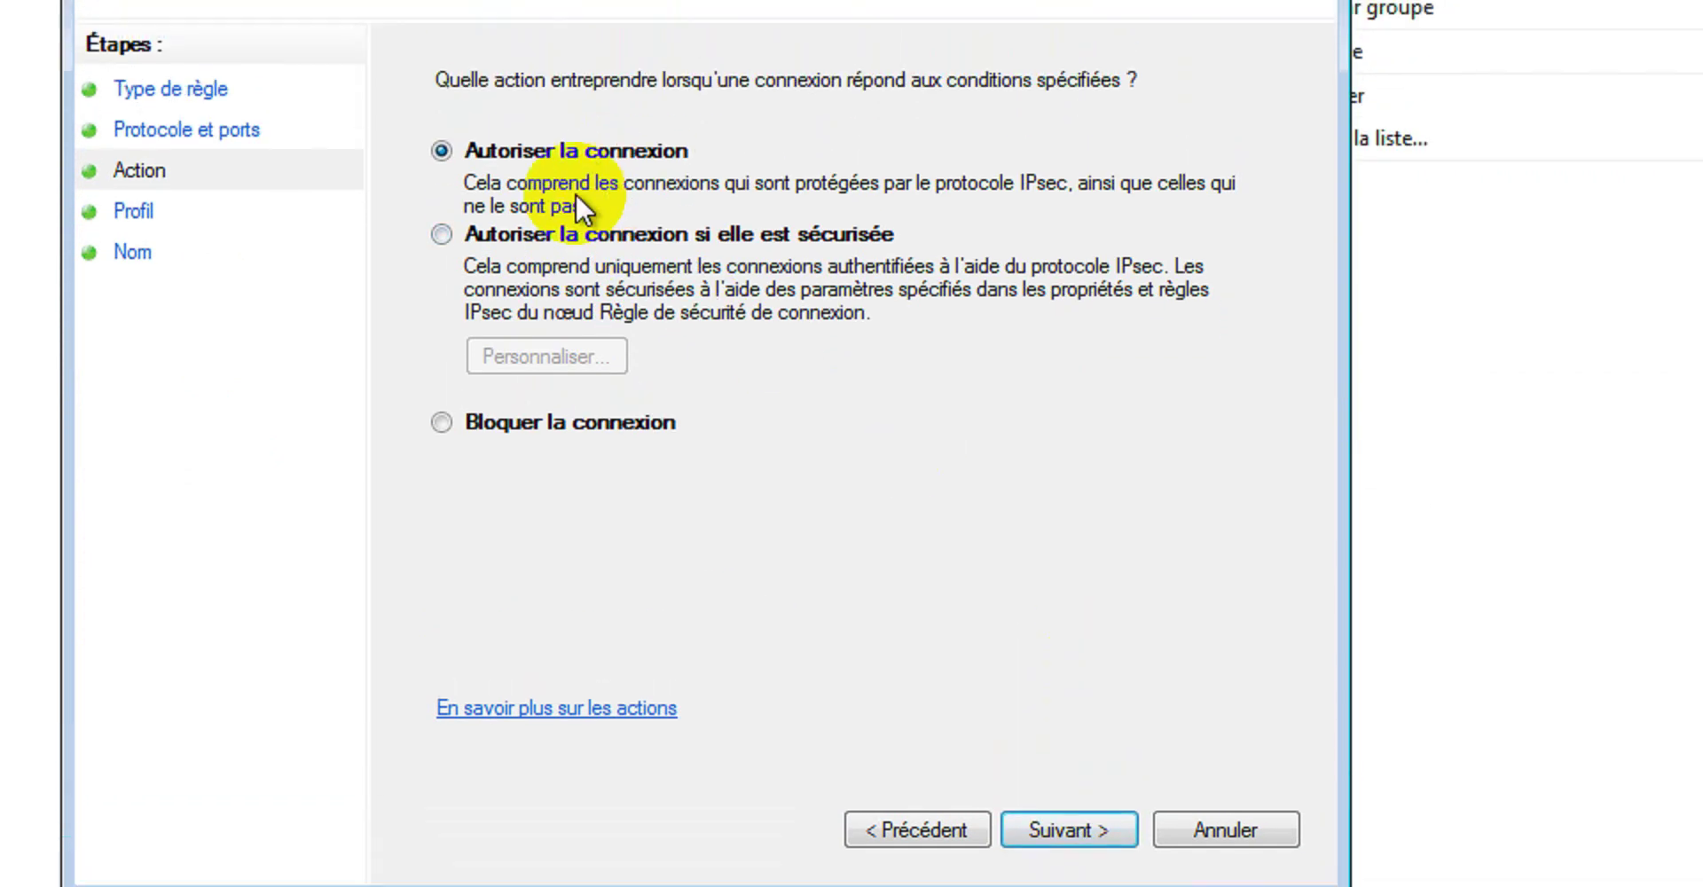
left_click(1077, 834)
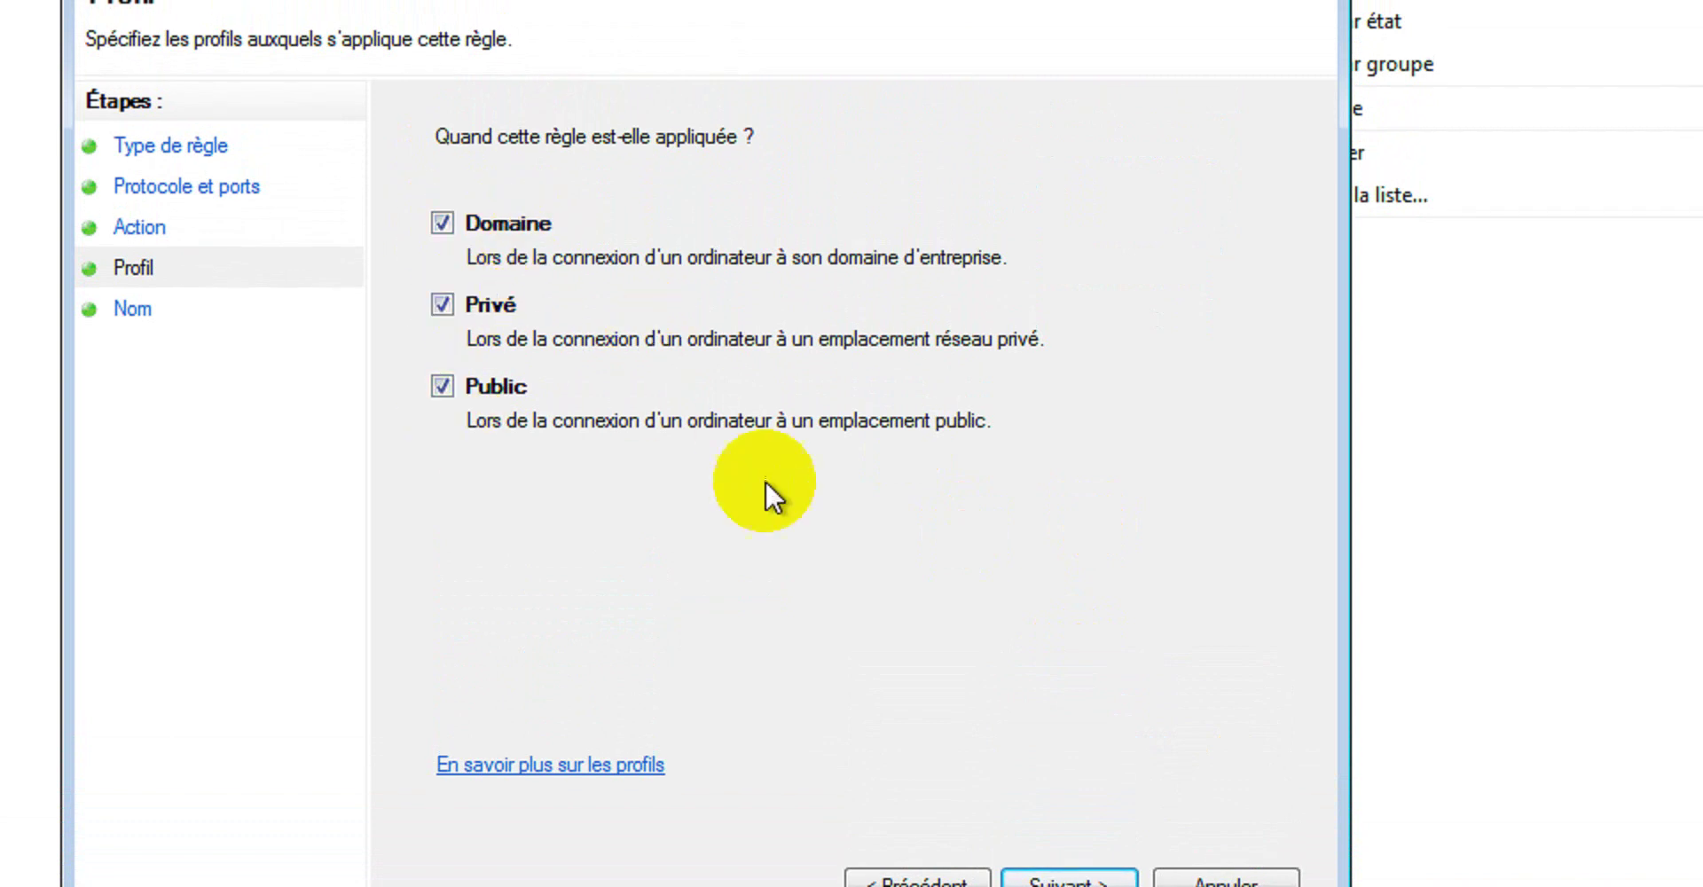
Cancel the unfinished inbound rule at its naming page and close the advanced firewall console.
left_click(1069, 880)
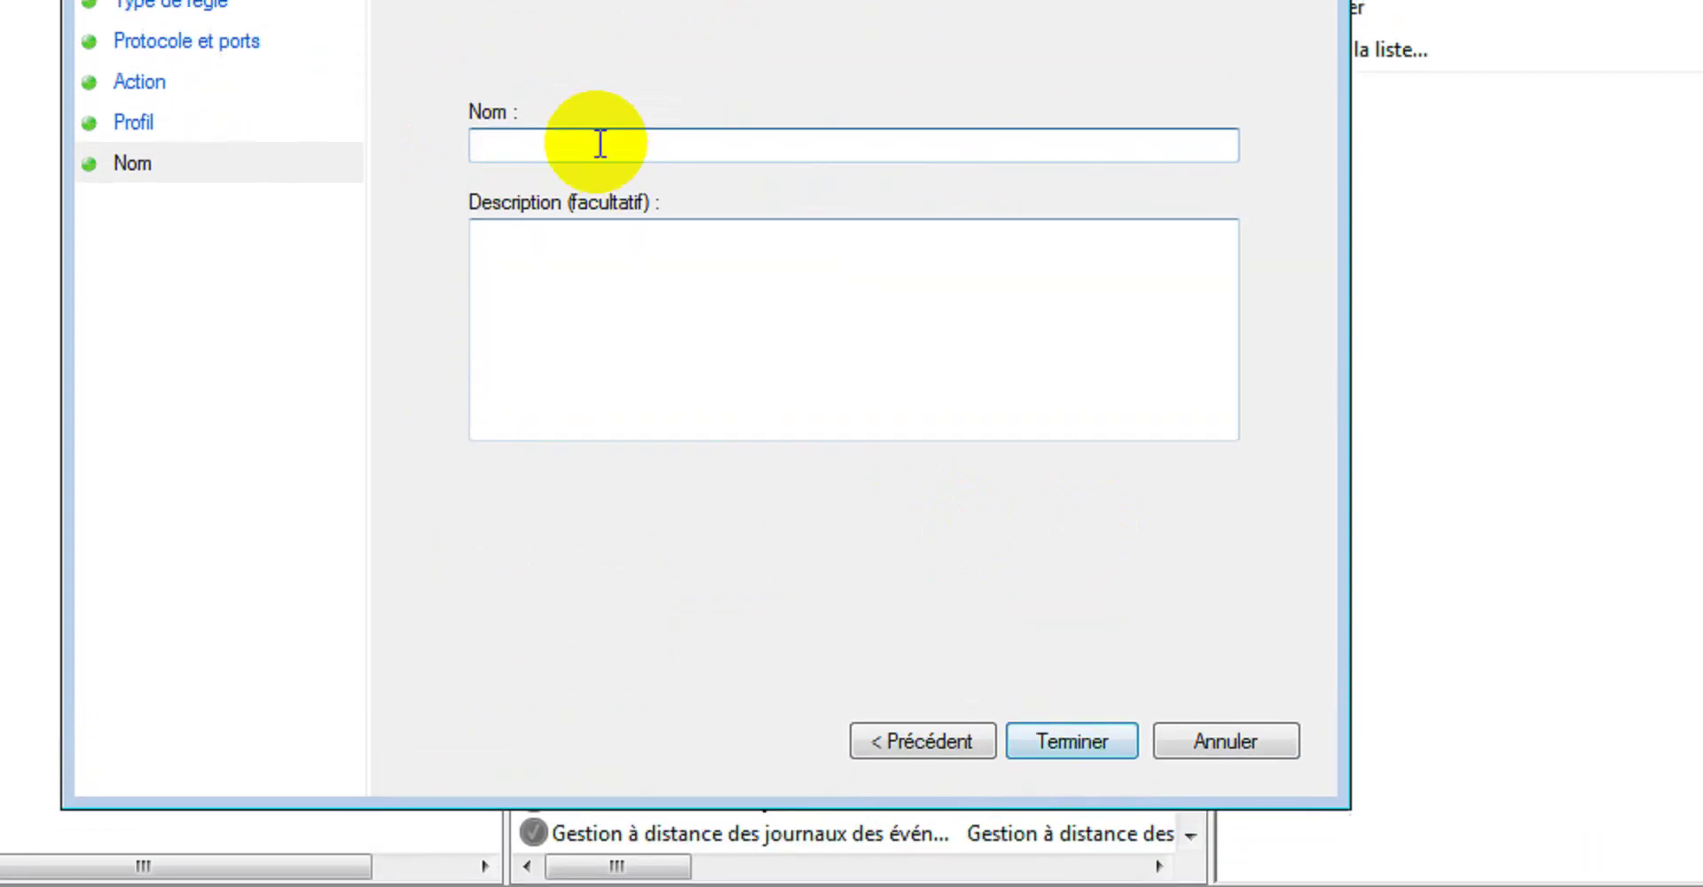
left_click(1242, 699)
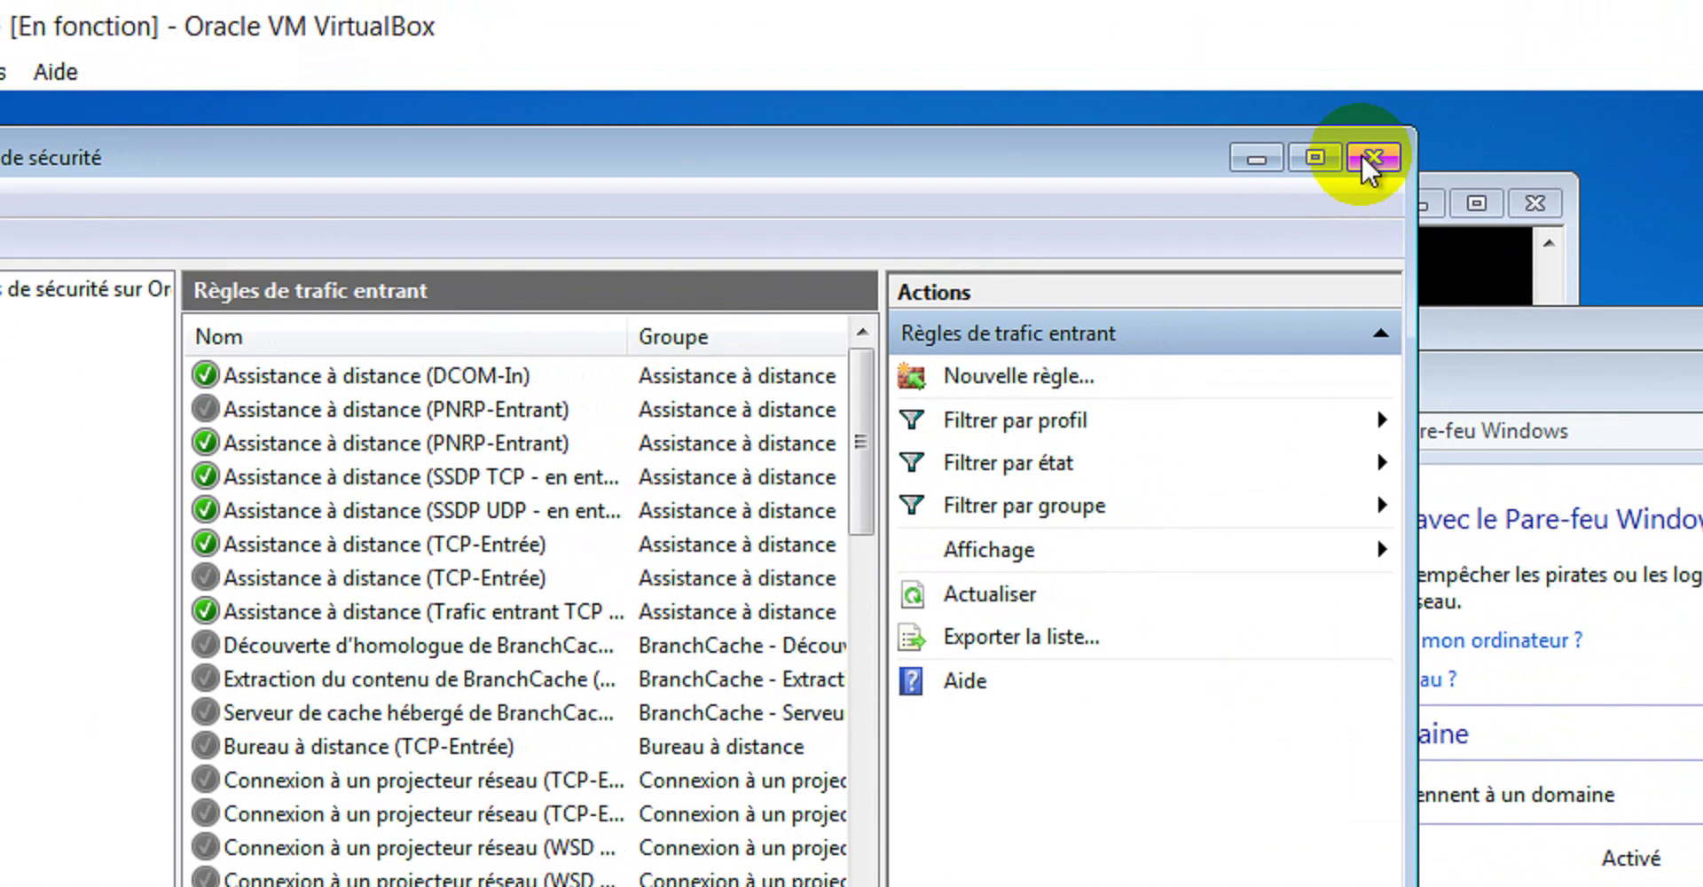
left_click(1371, 160)
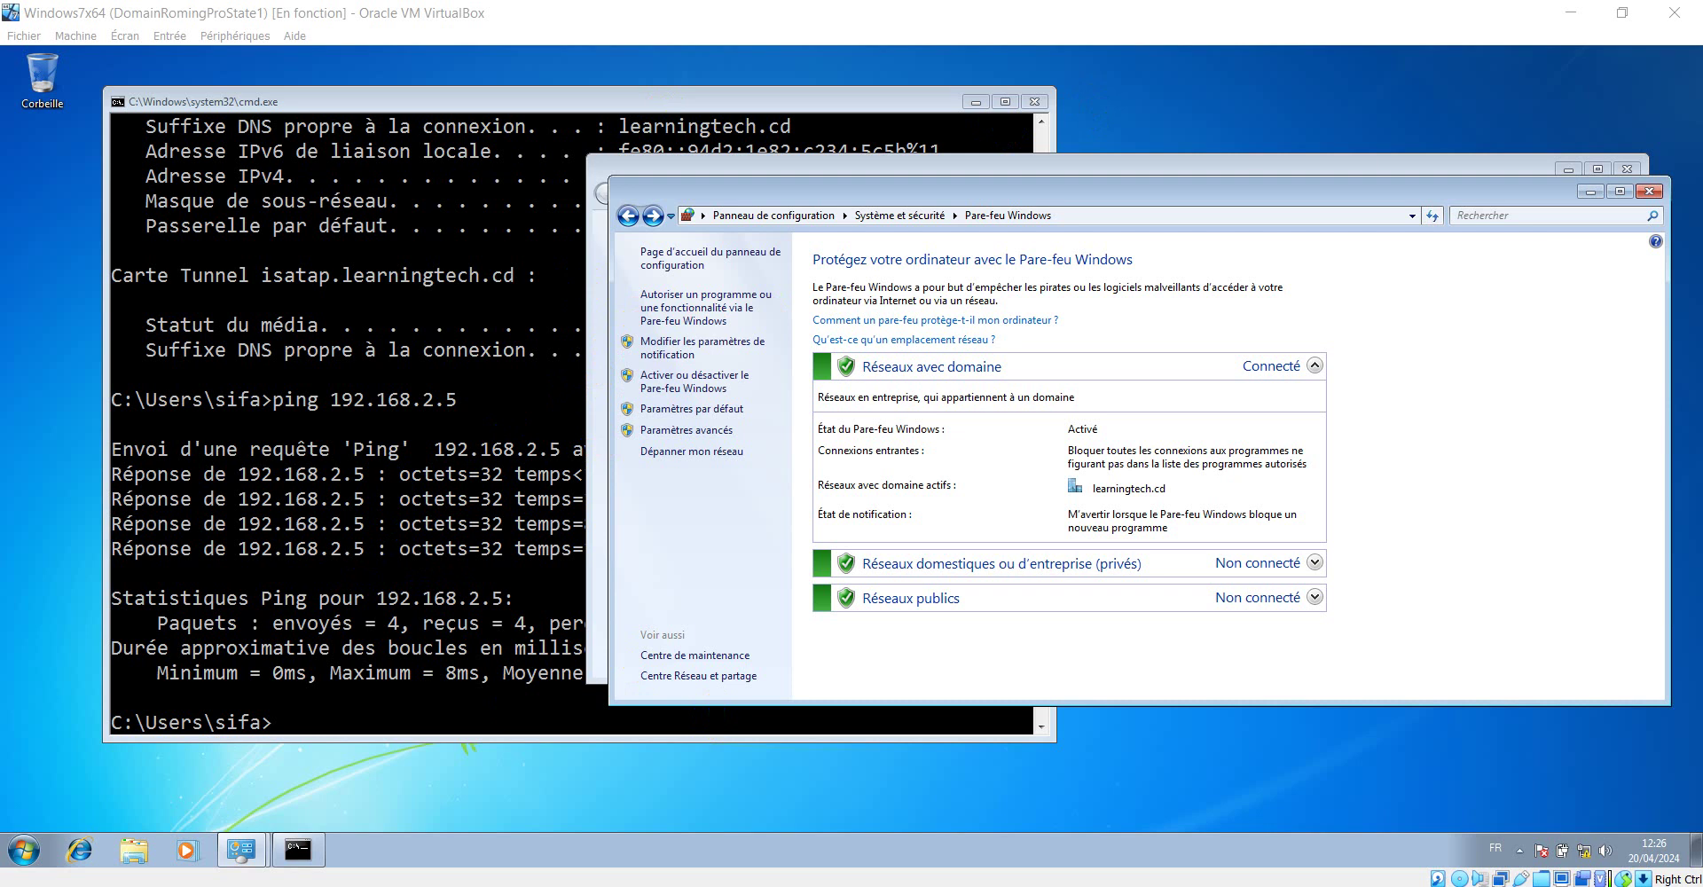
Switch to the WindowsServeur2016Fr virtual machine, minimize its ping window and reposition the network and sharing center window.
left_click(1041, 843)
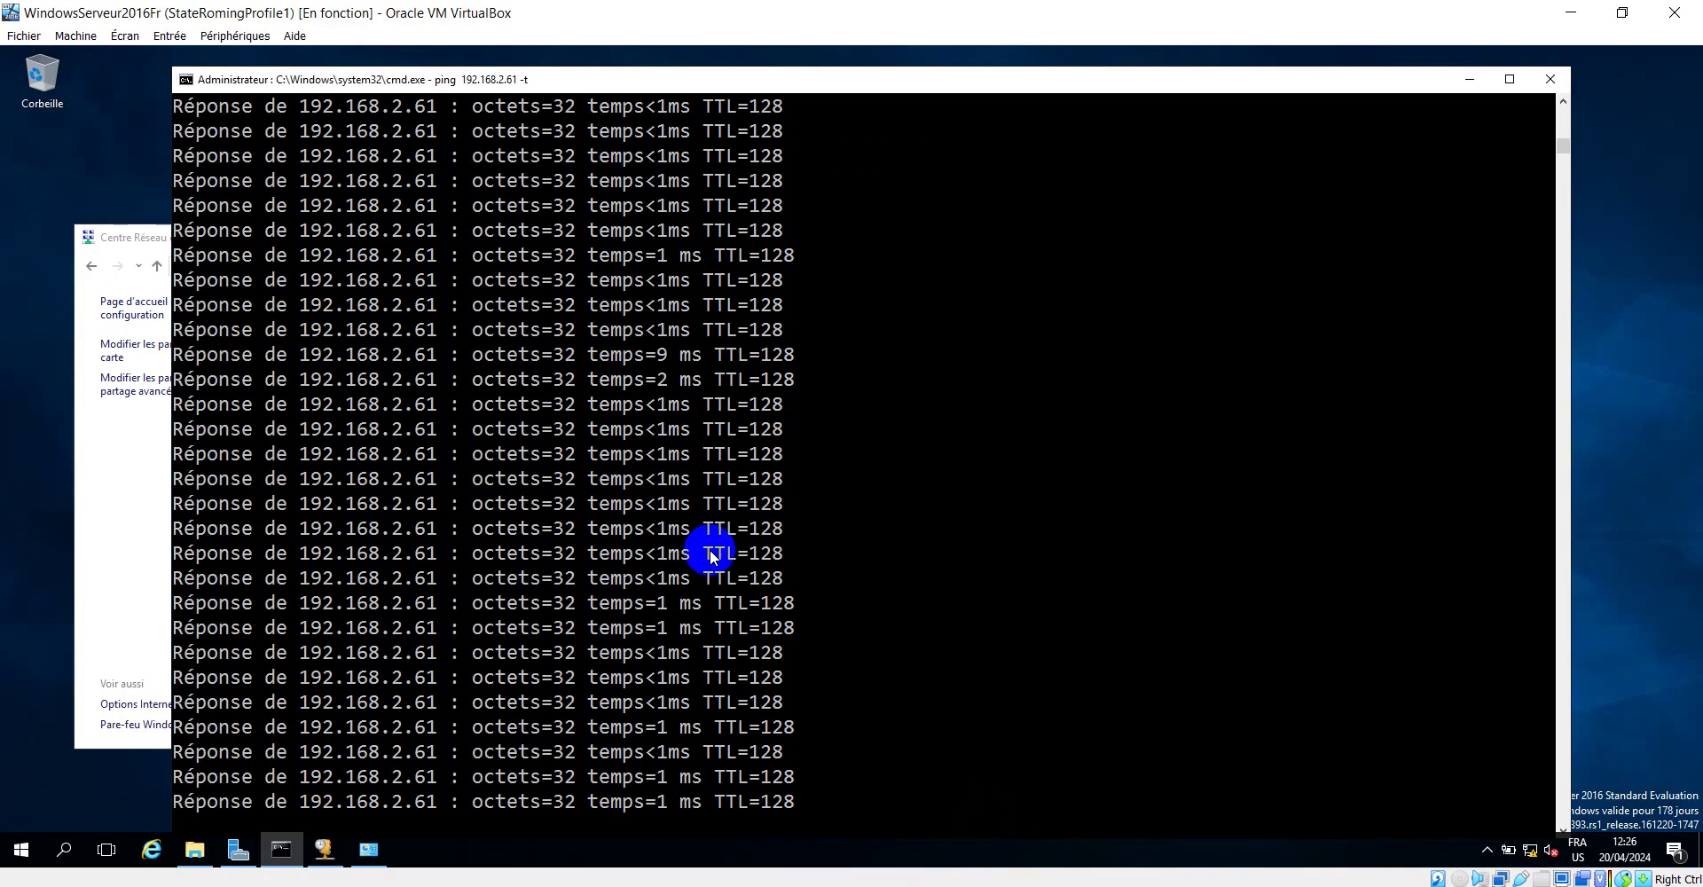
left_click(1469, 83)
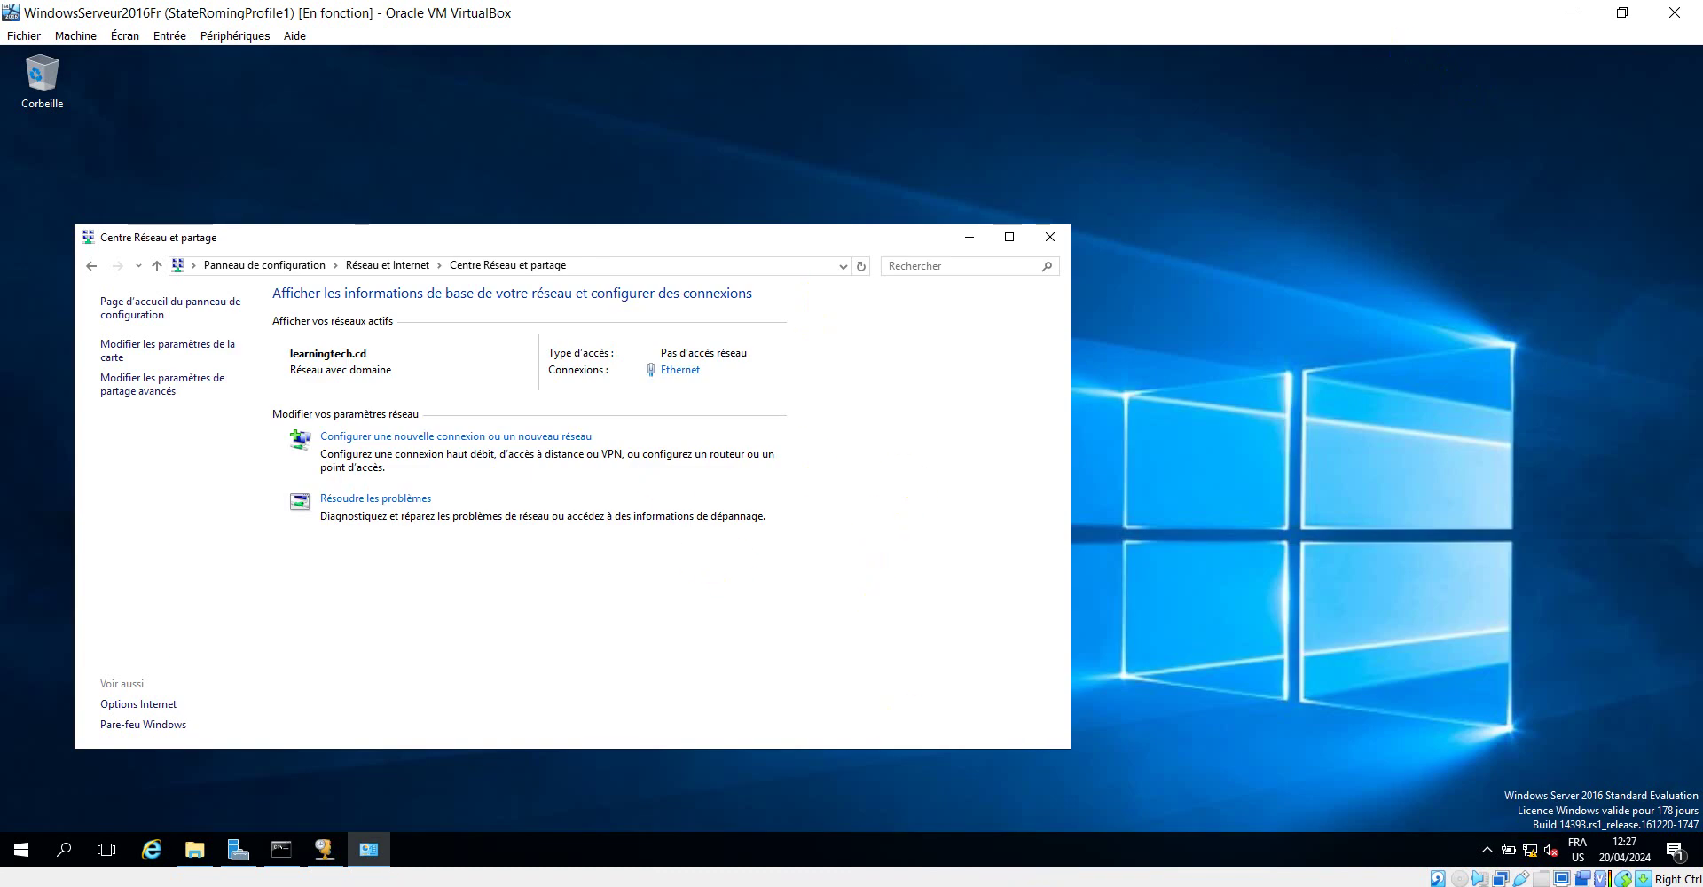
left_click(1209, 838)
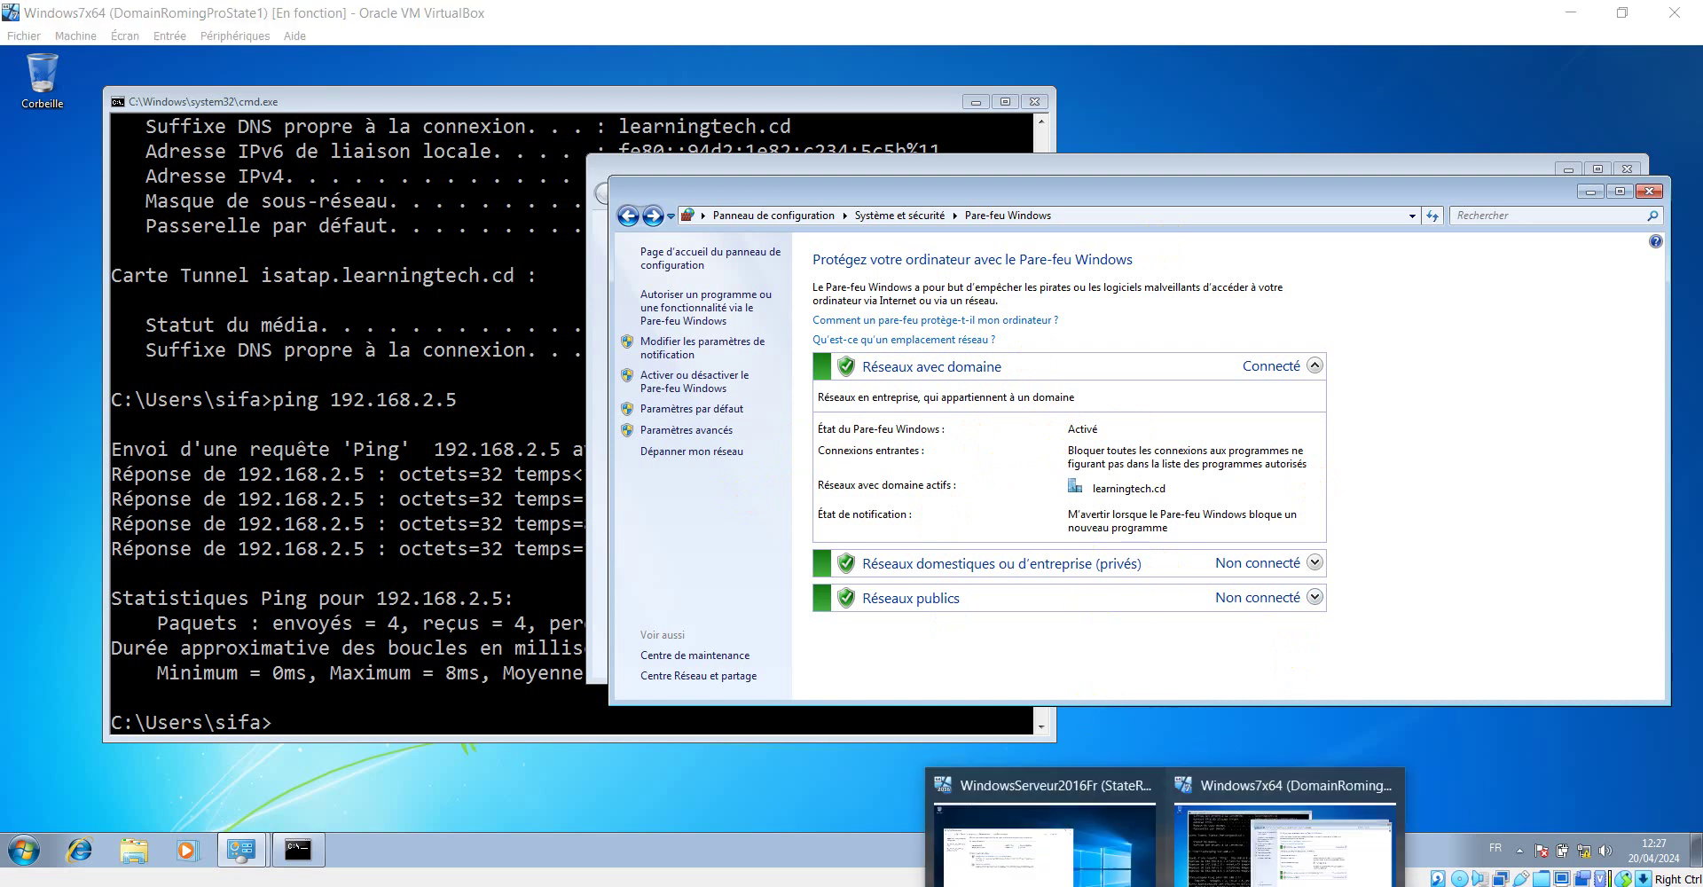
left_click(1029, 865)
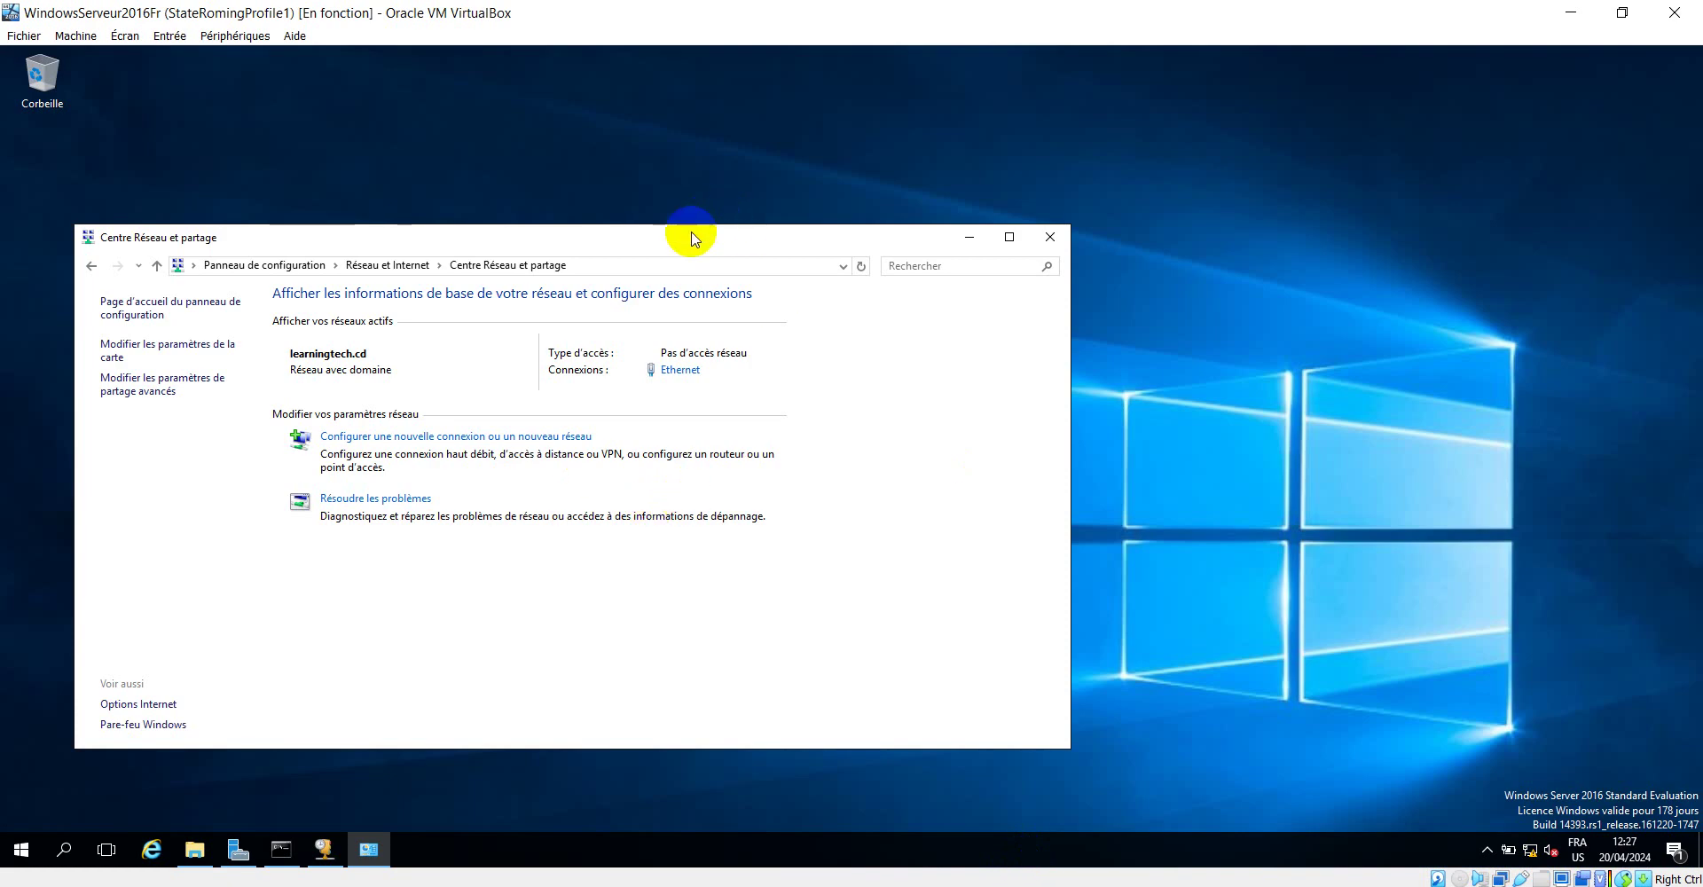
left_click_drag(709, 233, 848, 149)
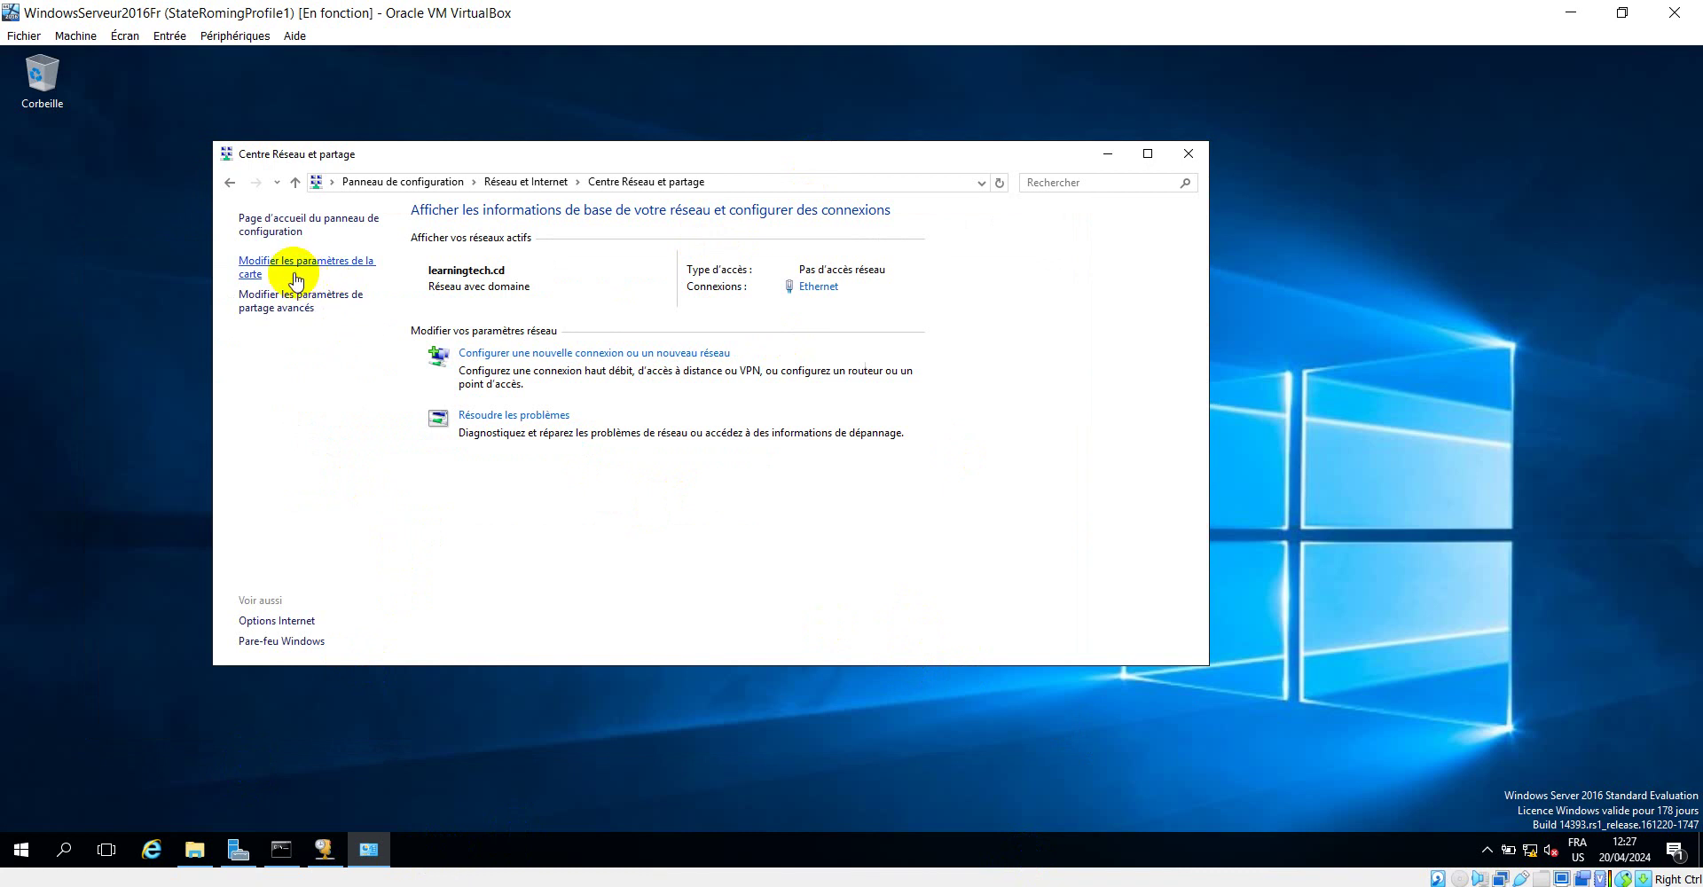
Open the Windows firewall page under System and Security on the server and move its window toward the desktop's center.
left_click(275, 227)
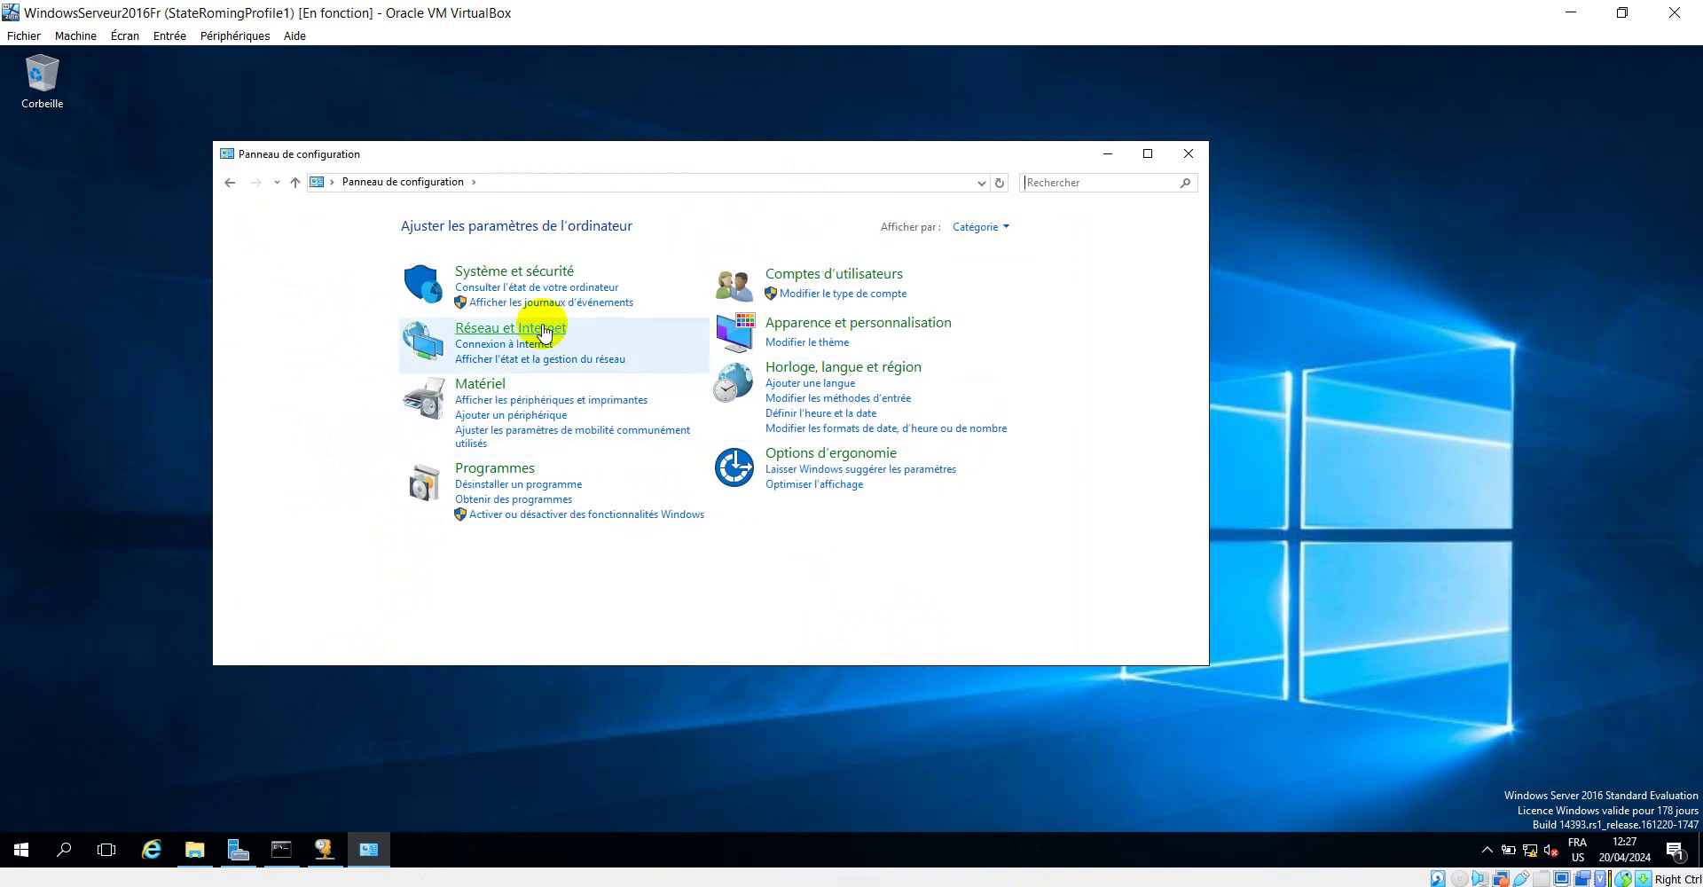
left_click(488, 271)
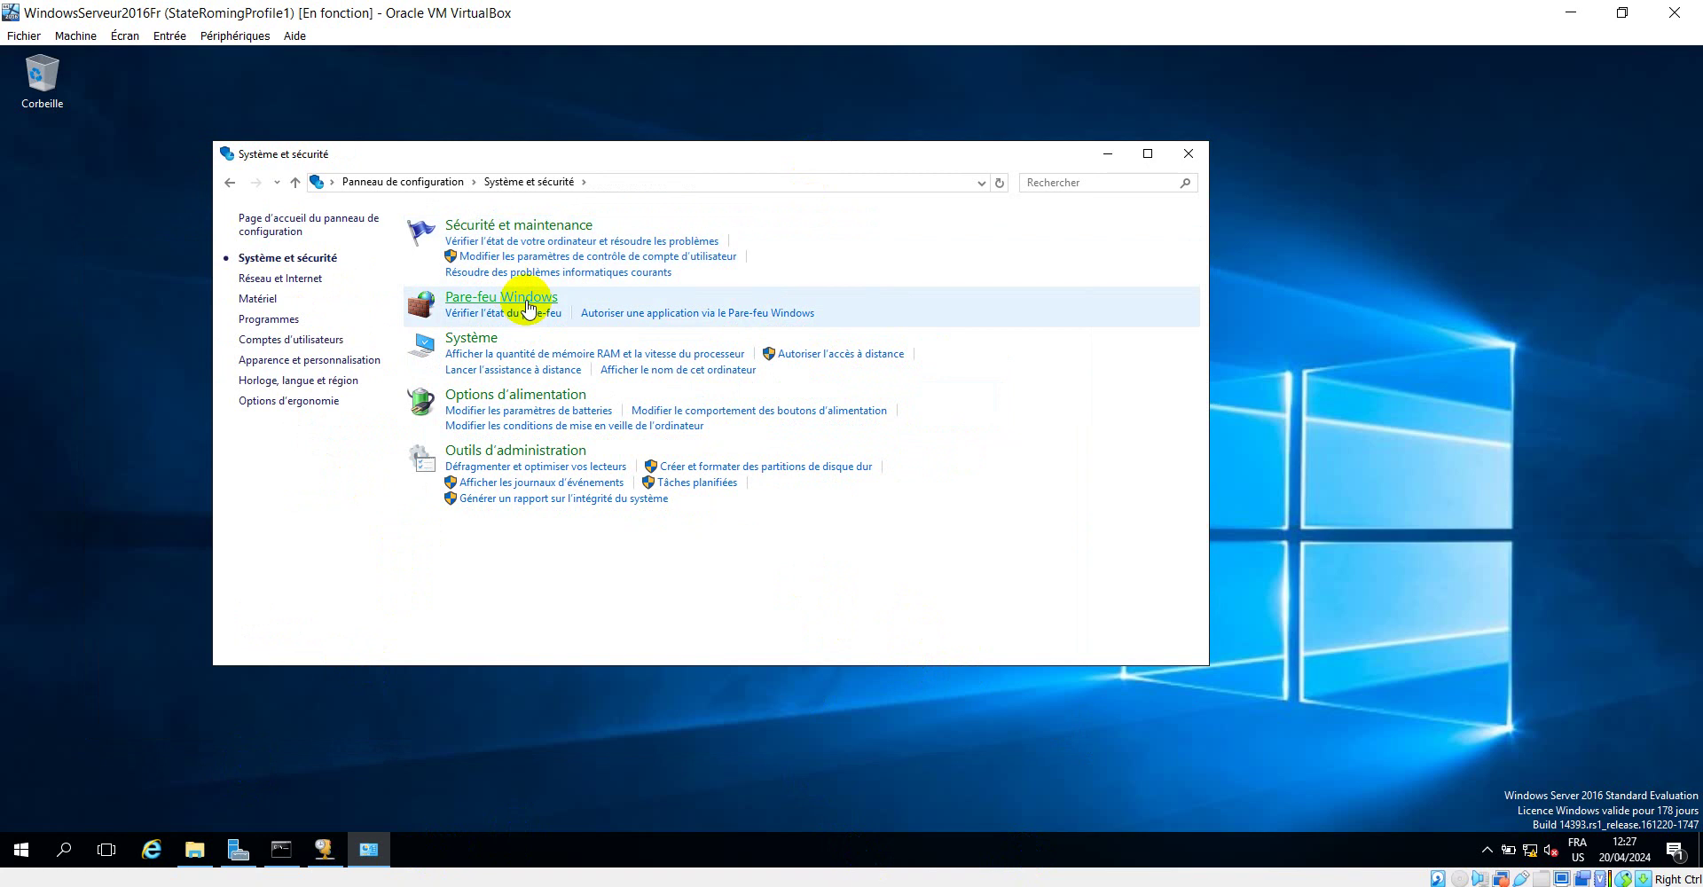
left_click(521, 298)
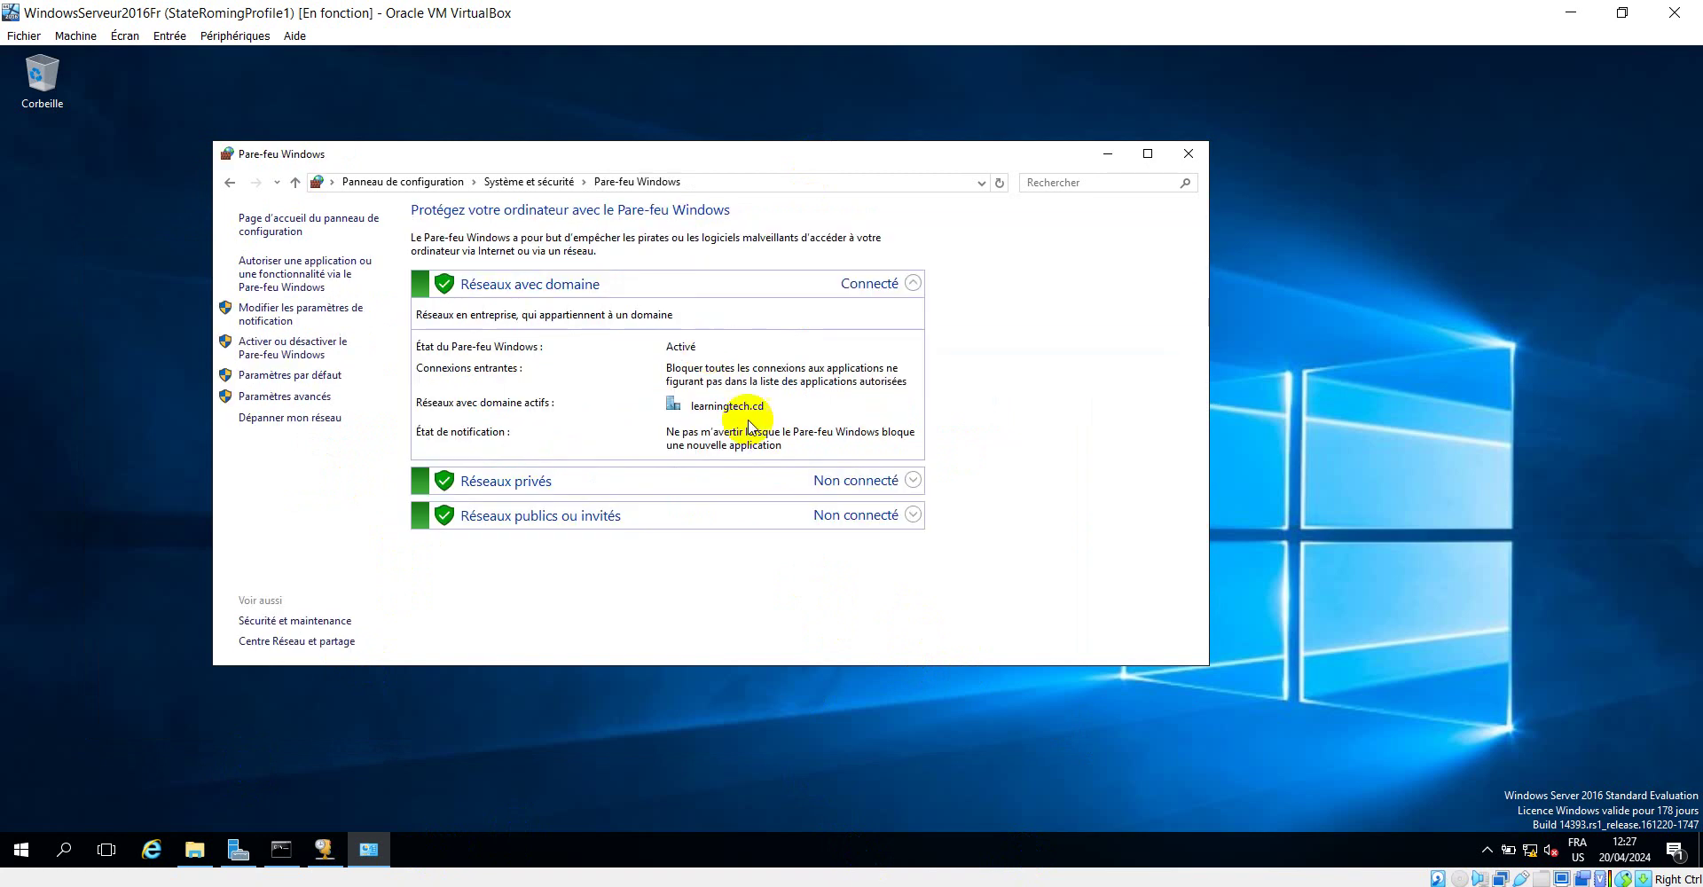
left_click(639, 162)
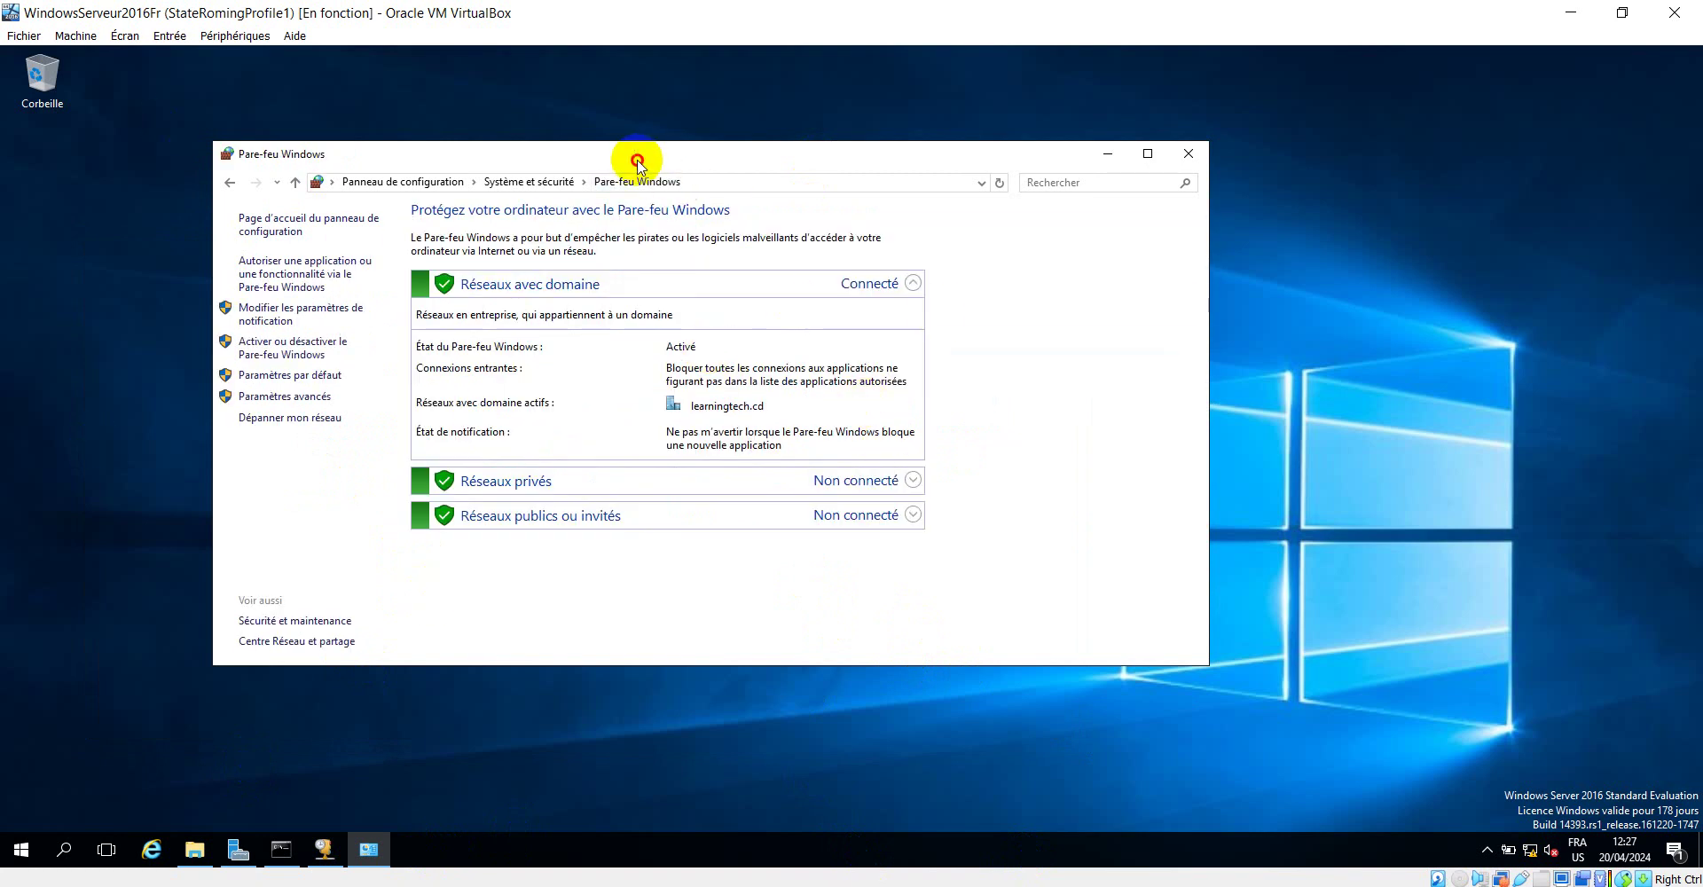
left_click_drag(639, 162, 834, 196)
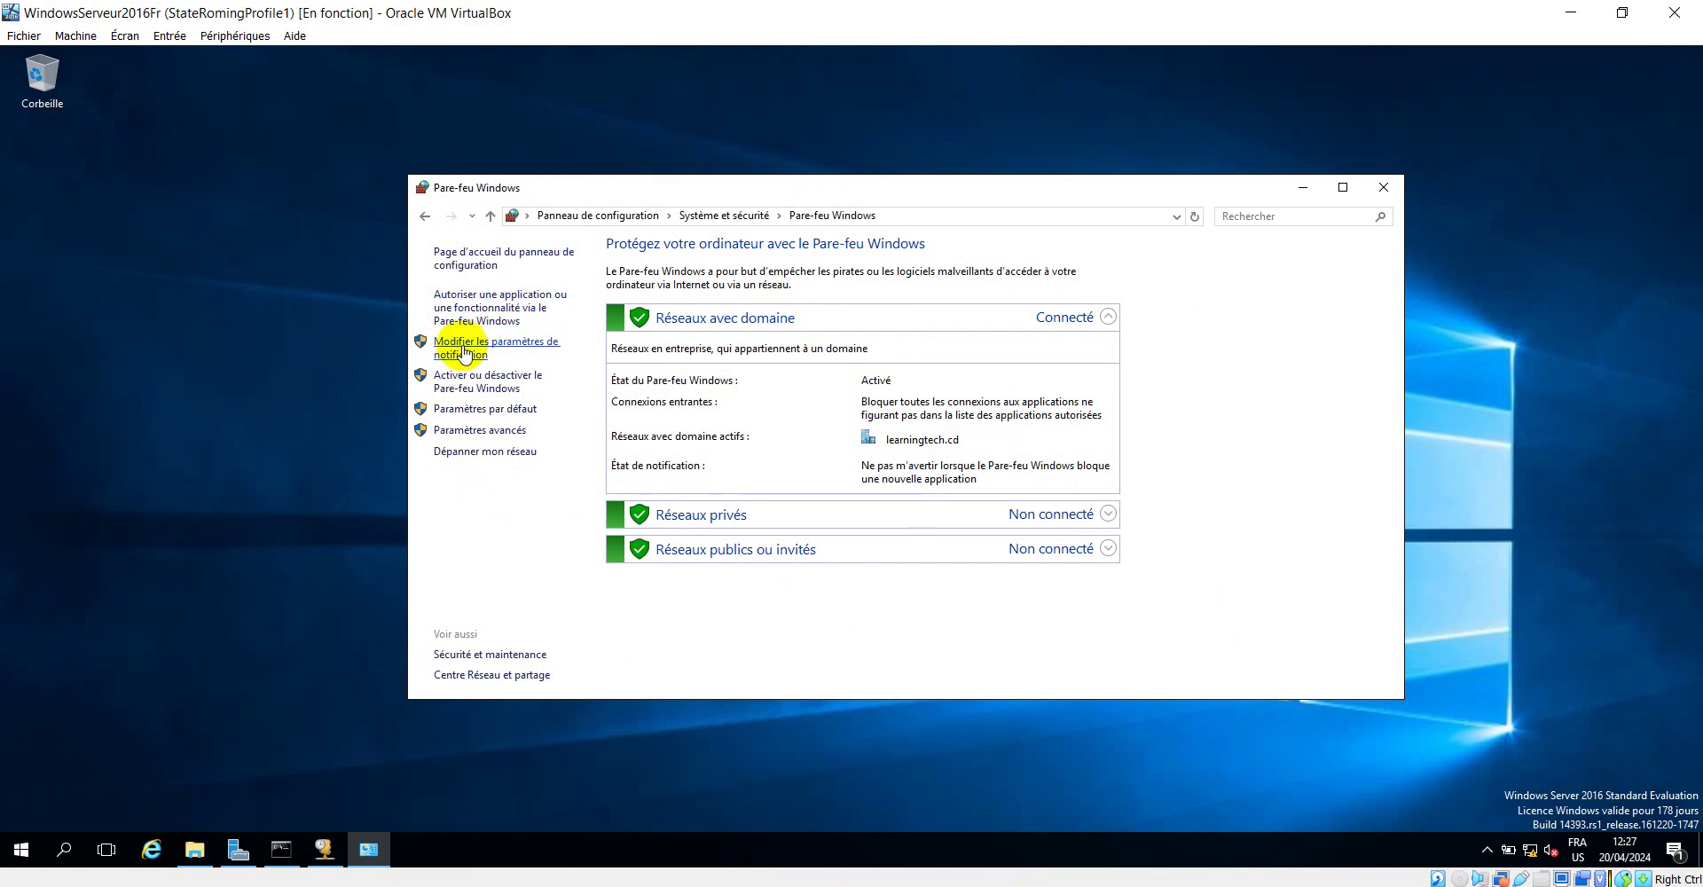
Open the server firewall's advanced settings and widen the console window and its tree area.
left_click(501, 433)
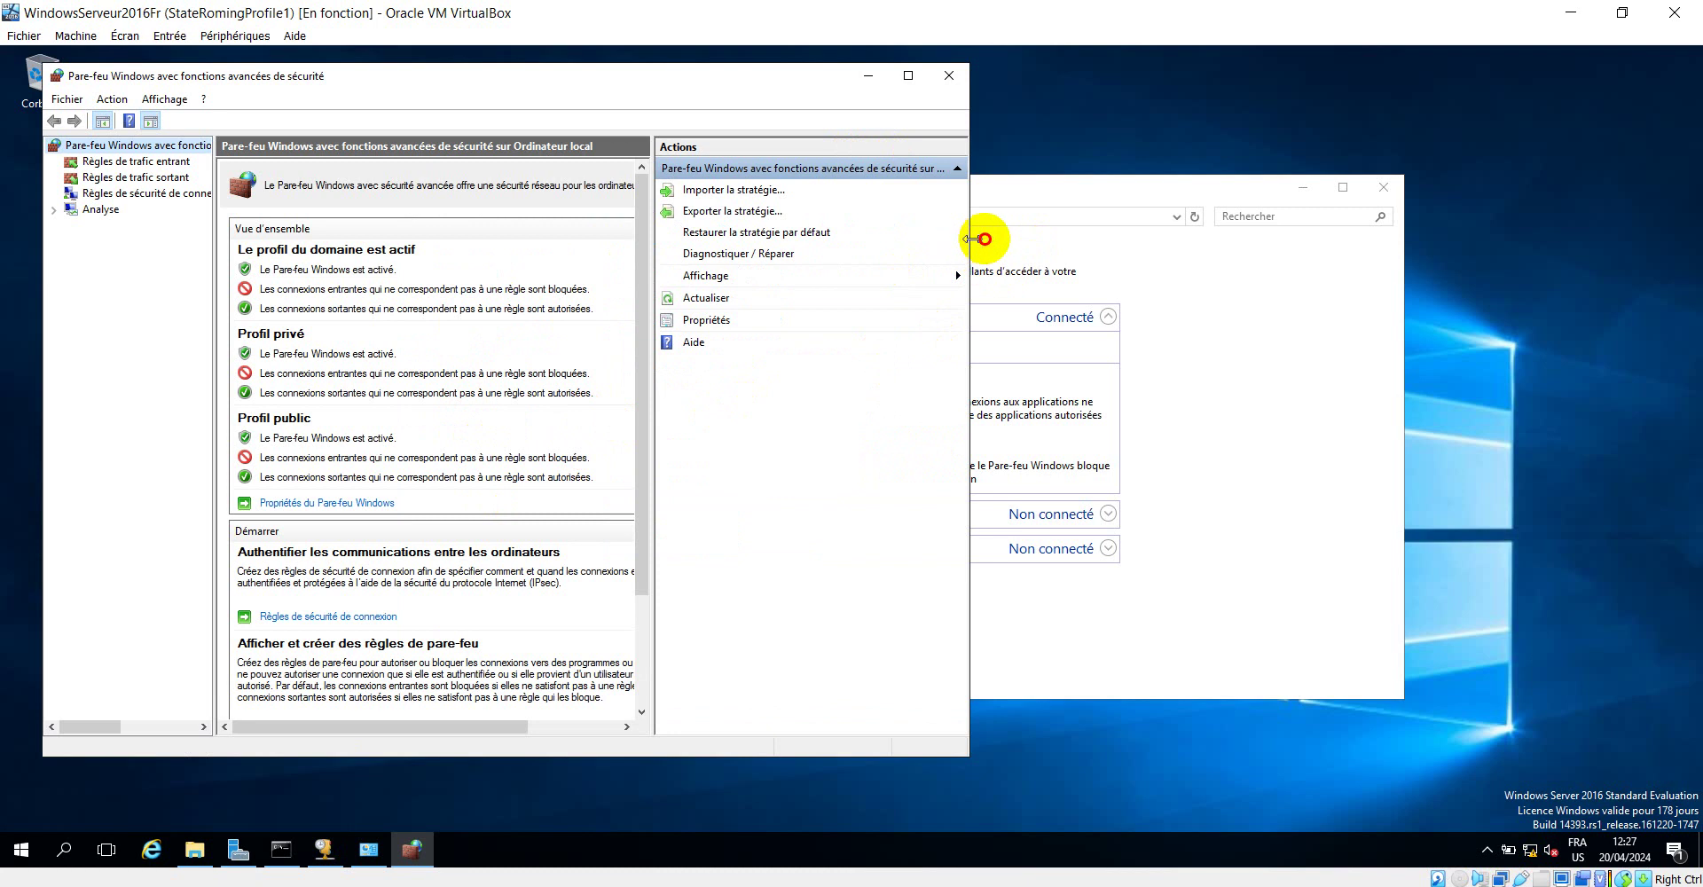
left_click_drag(975, 238, 1194, 240)
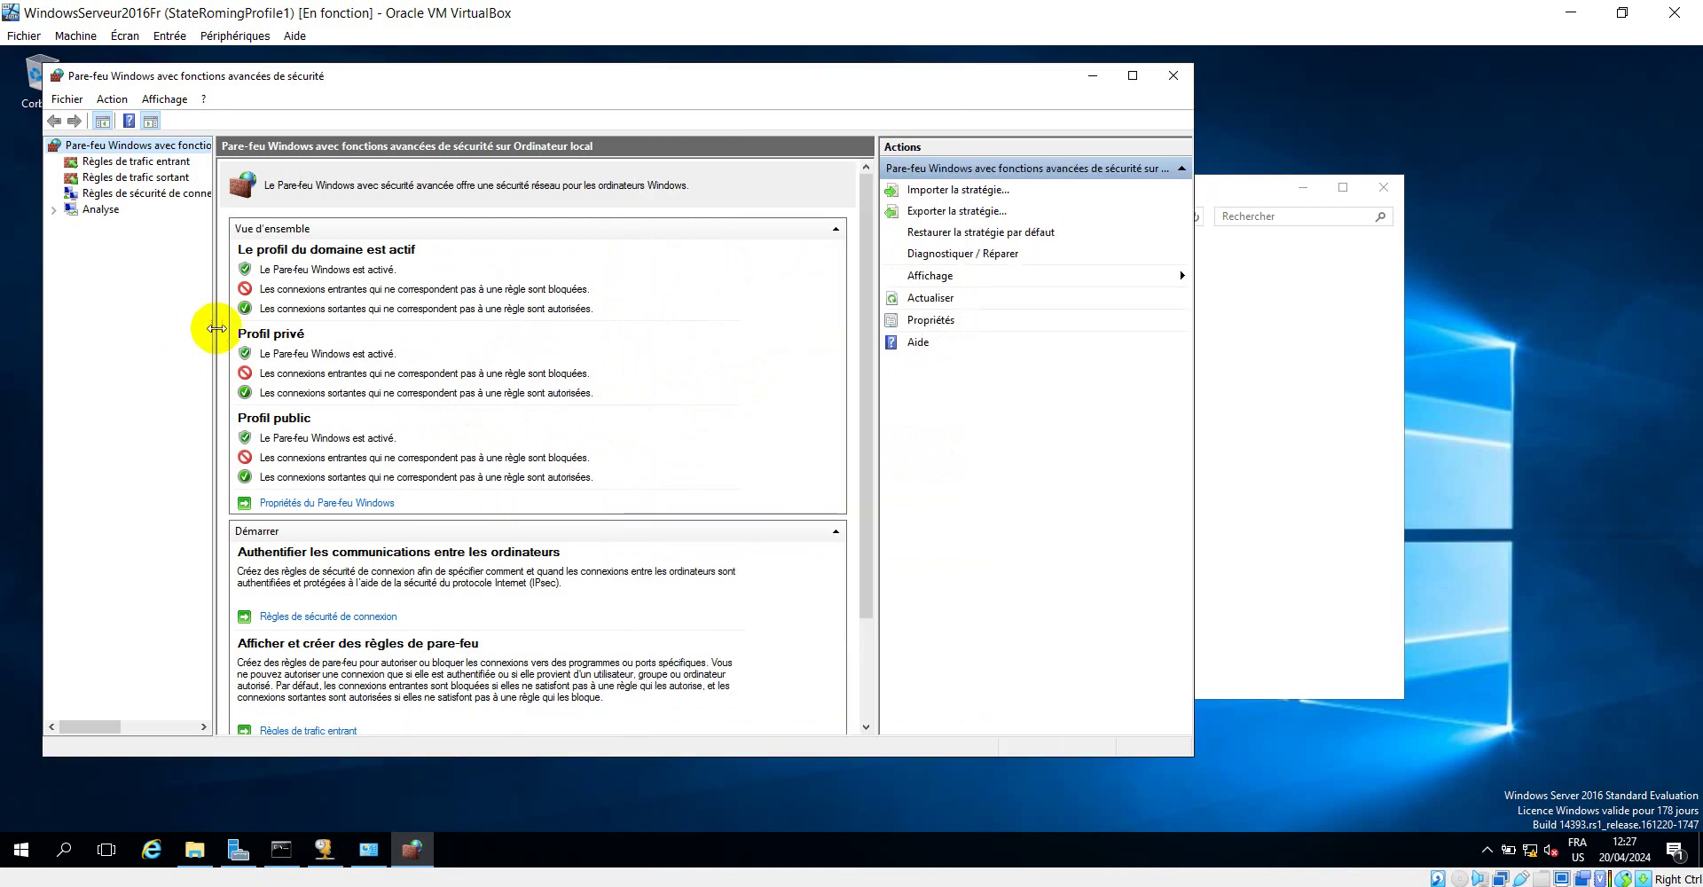
left_click_drag(217, 328, 367, 331)
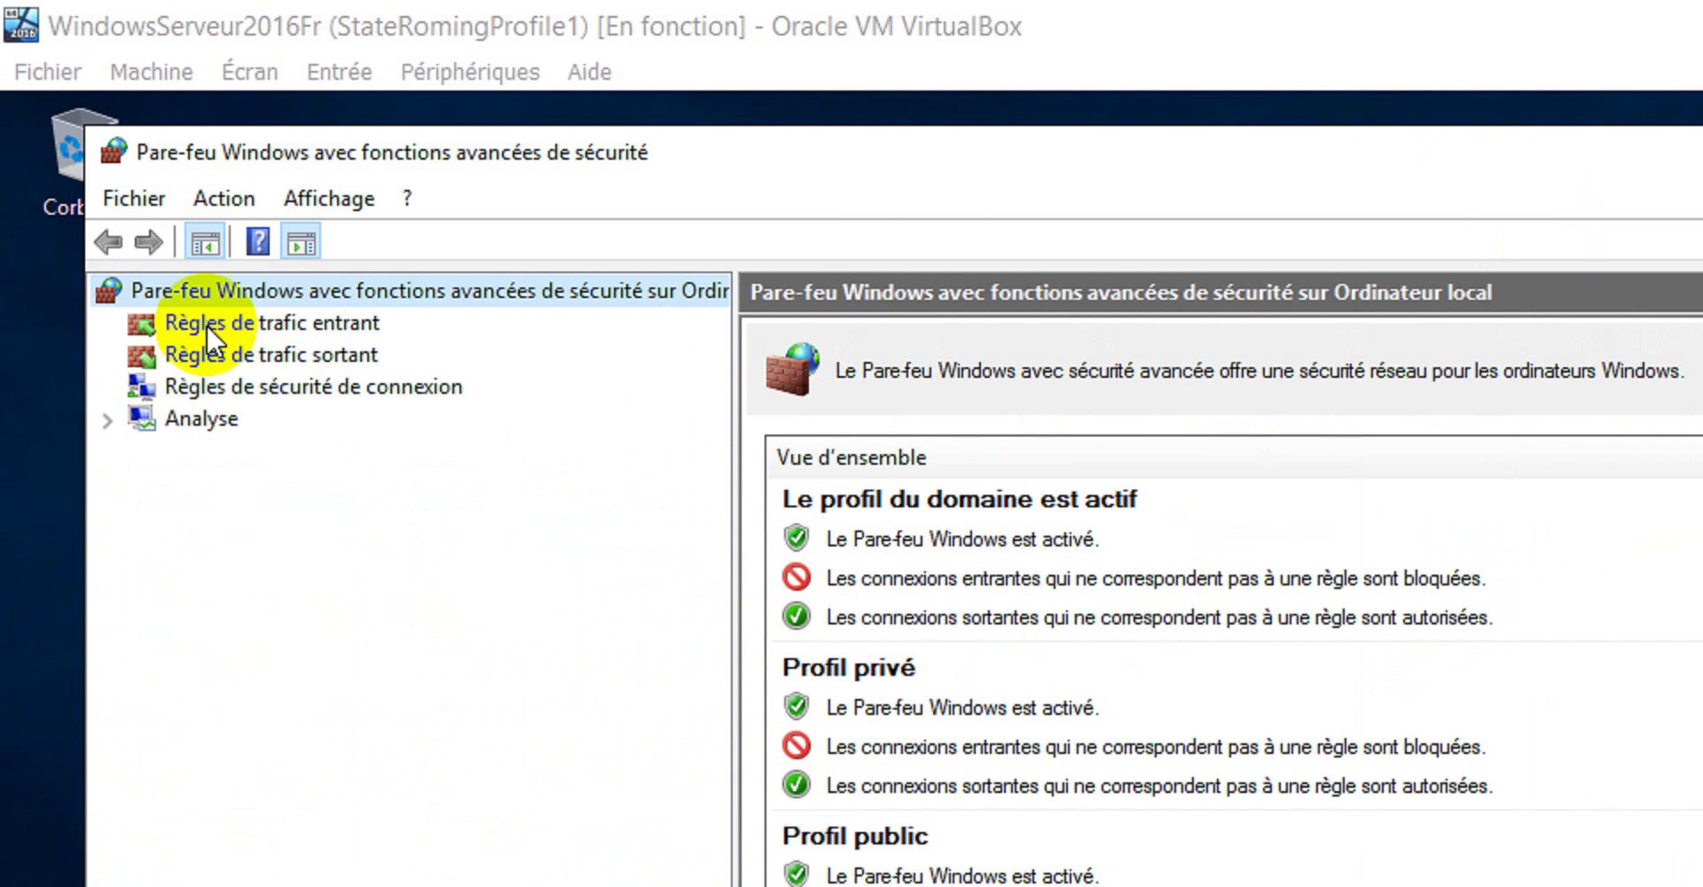
Start a new inbound traffic rule on the server and choose Port as its rule type.
left_click(235, 318)
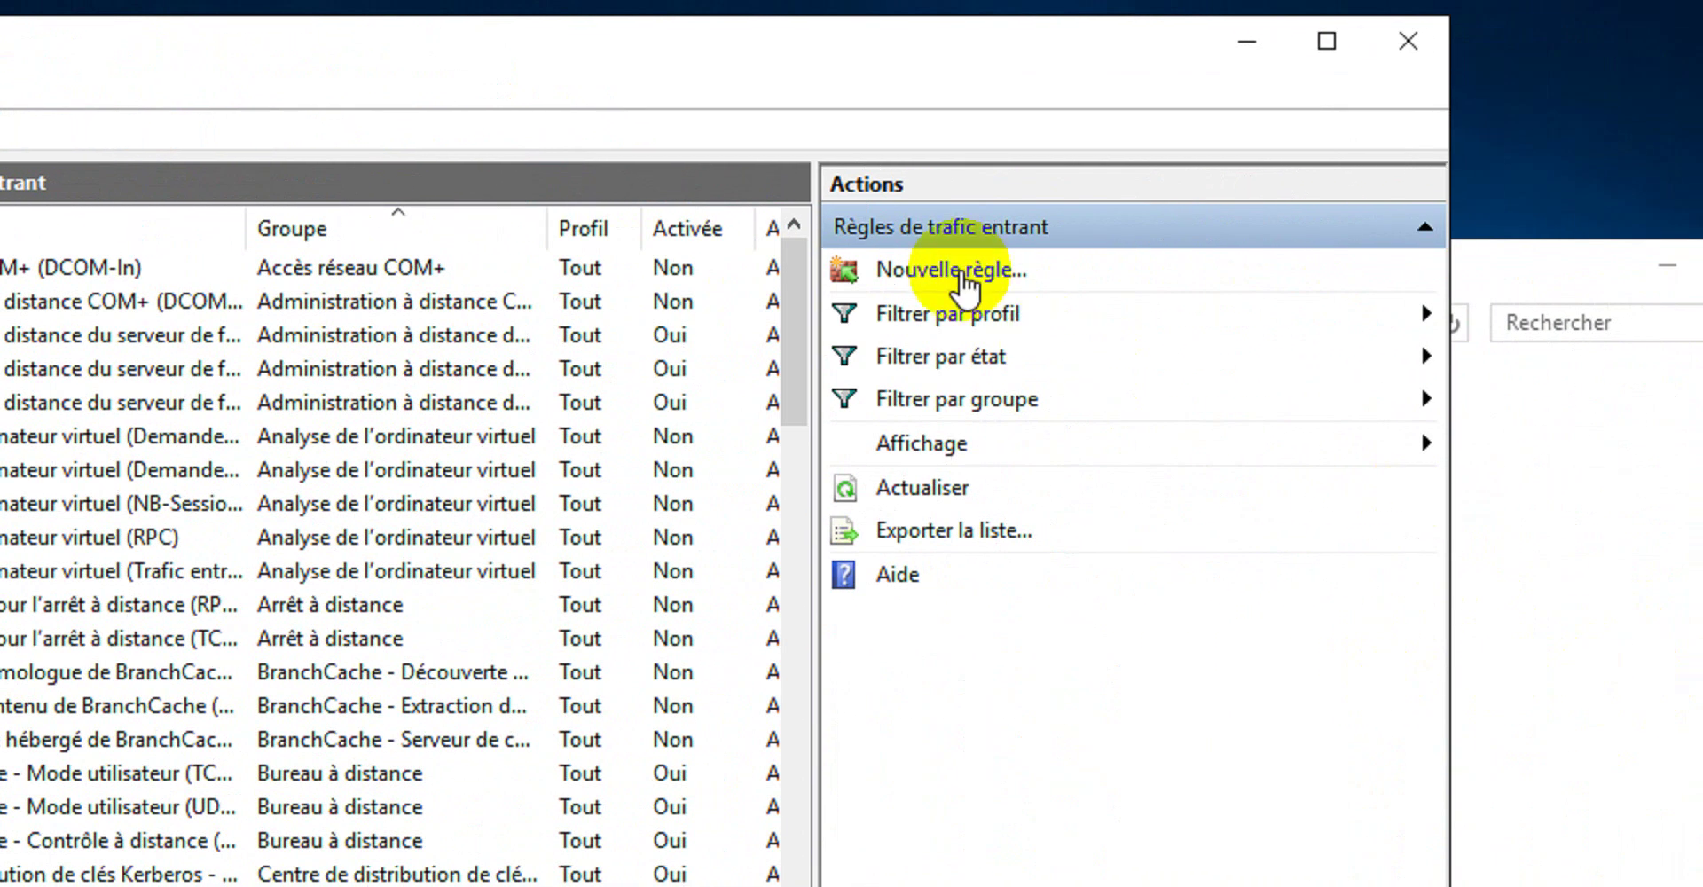
left_click(1303, 282)
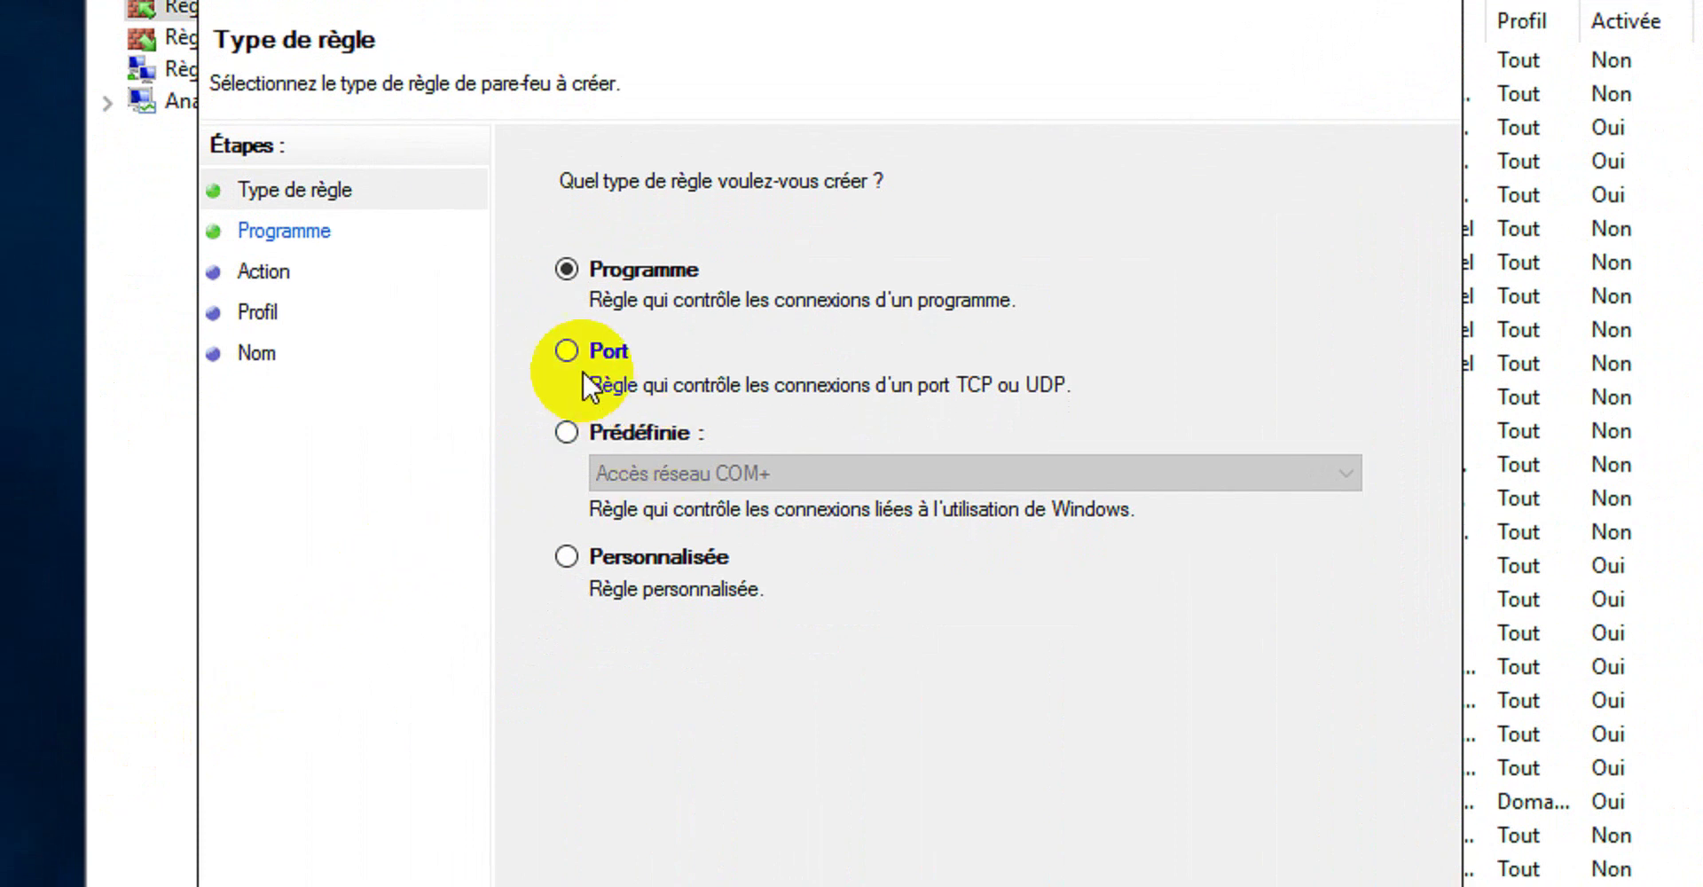
left_click(565, 352)
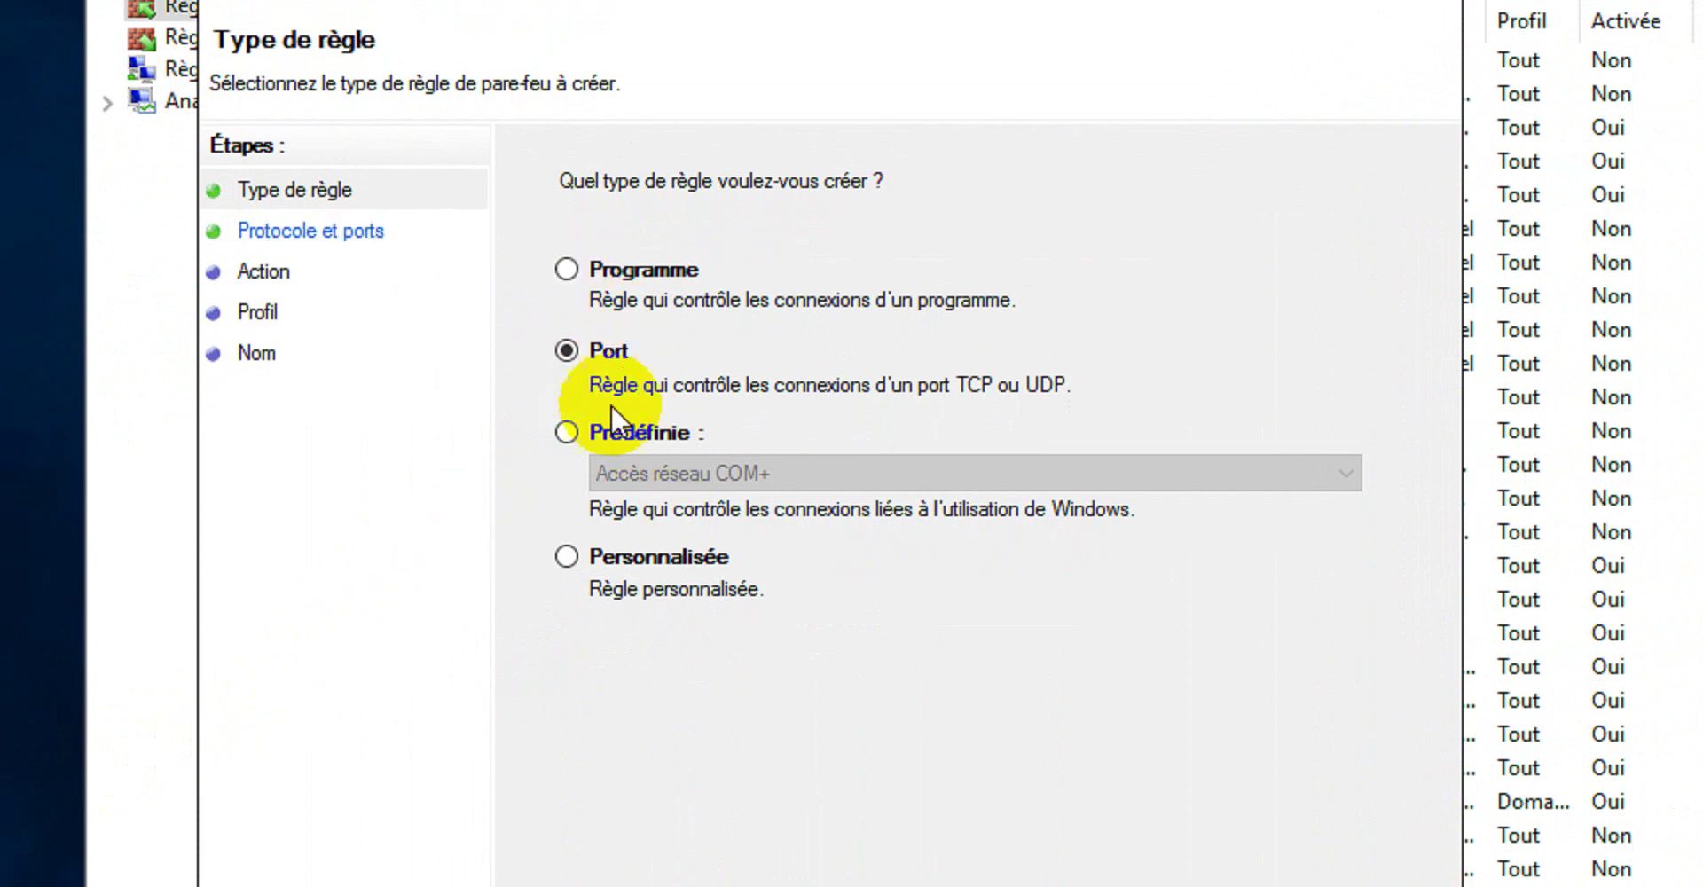
left_click(584, 430)
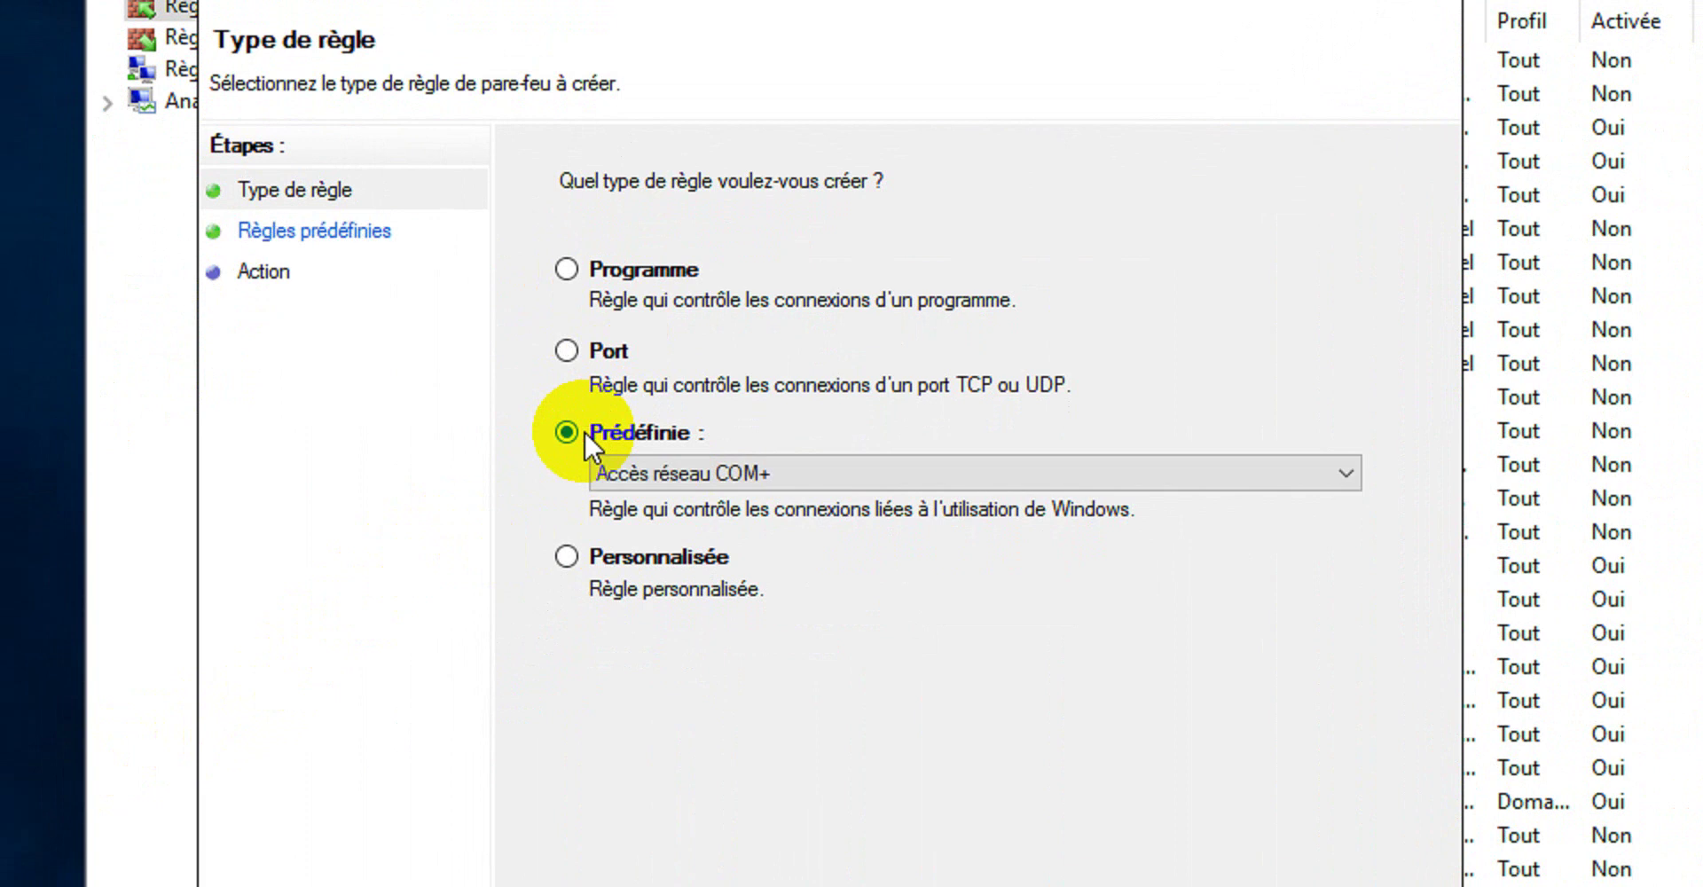
left_click(651, 559)
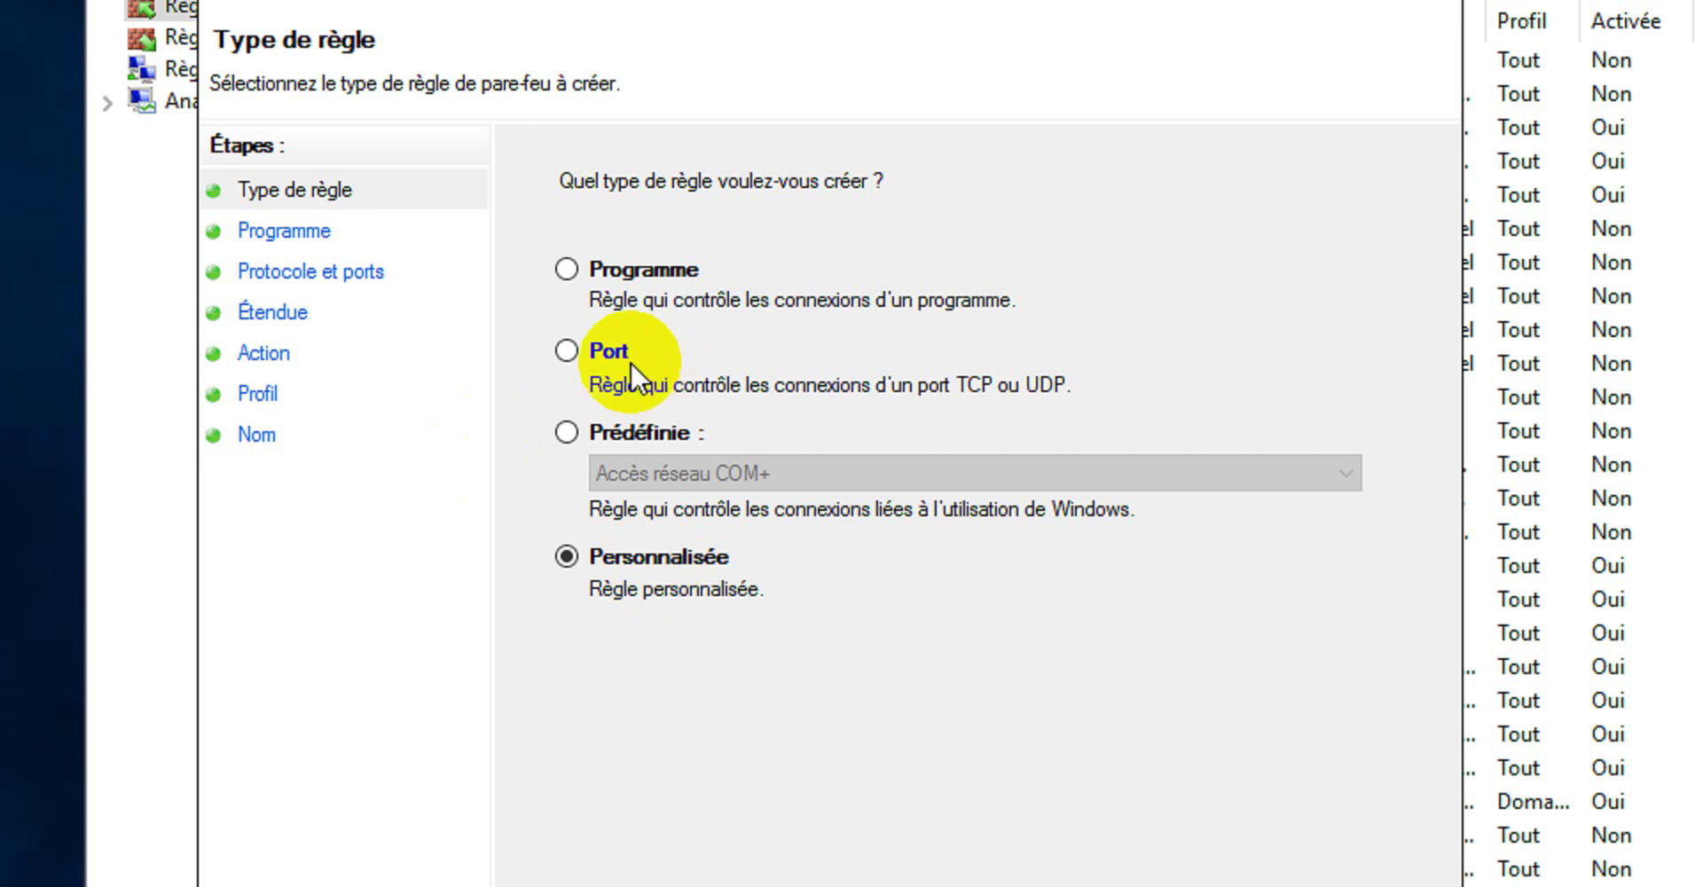
left_click(564, 363)
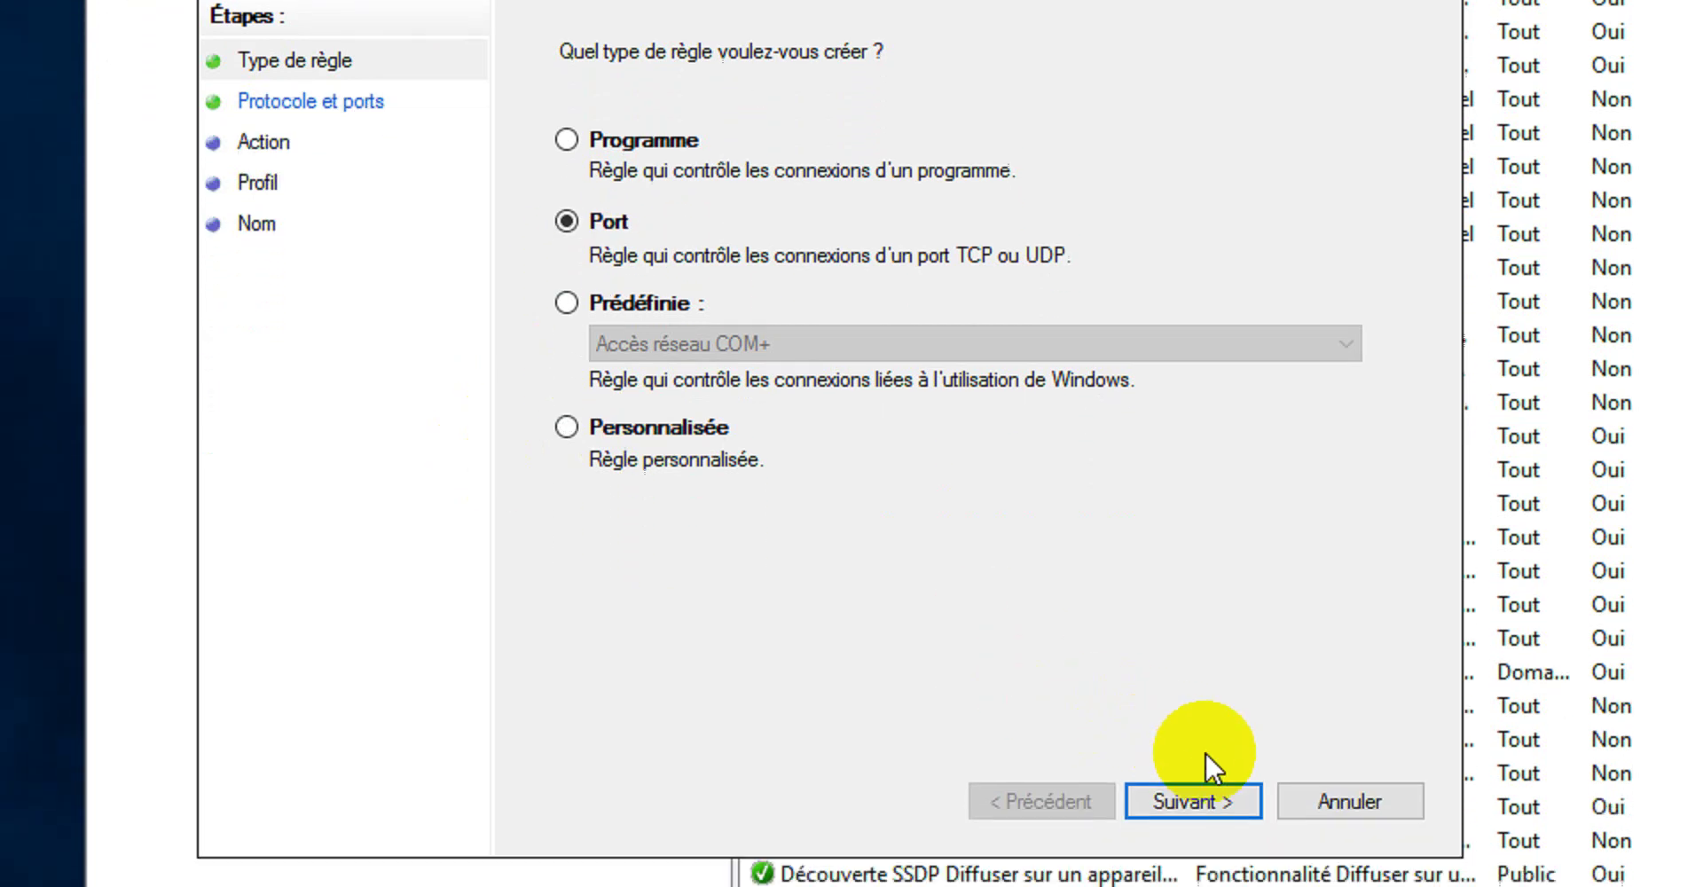
left_click(1196, 799)
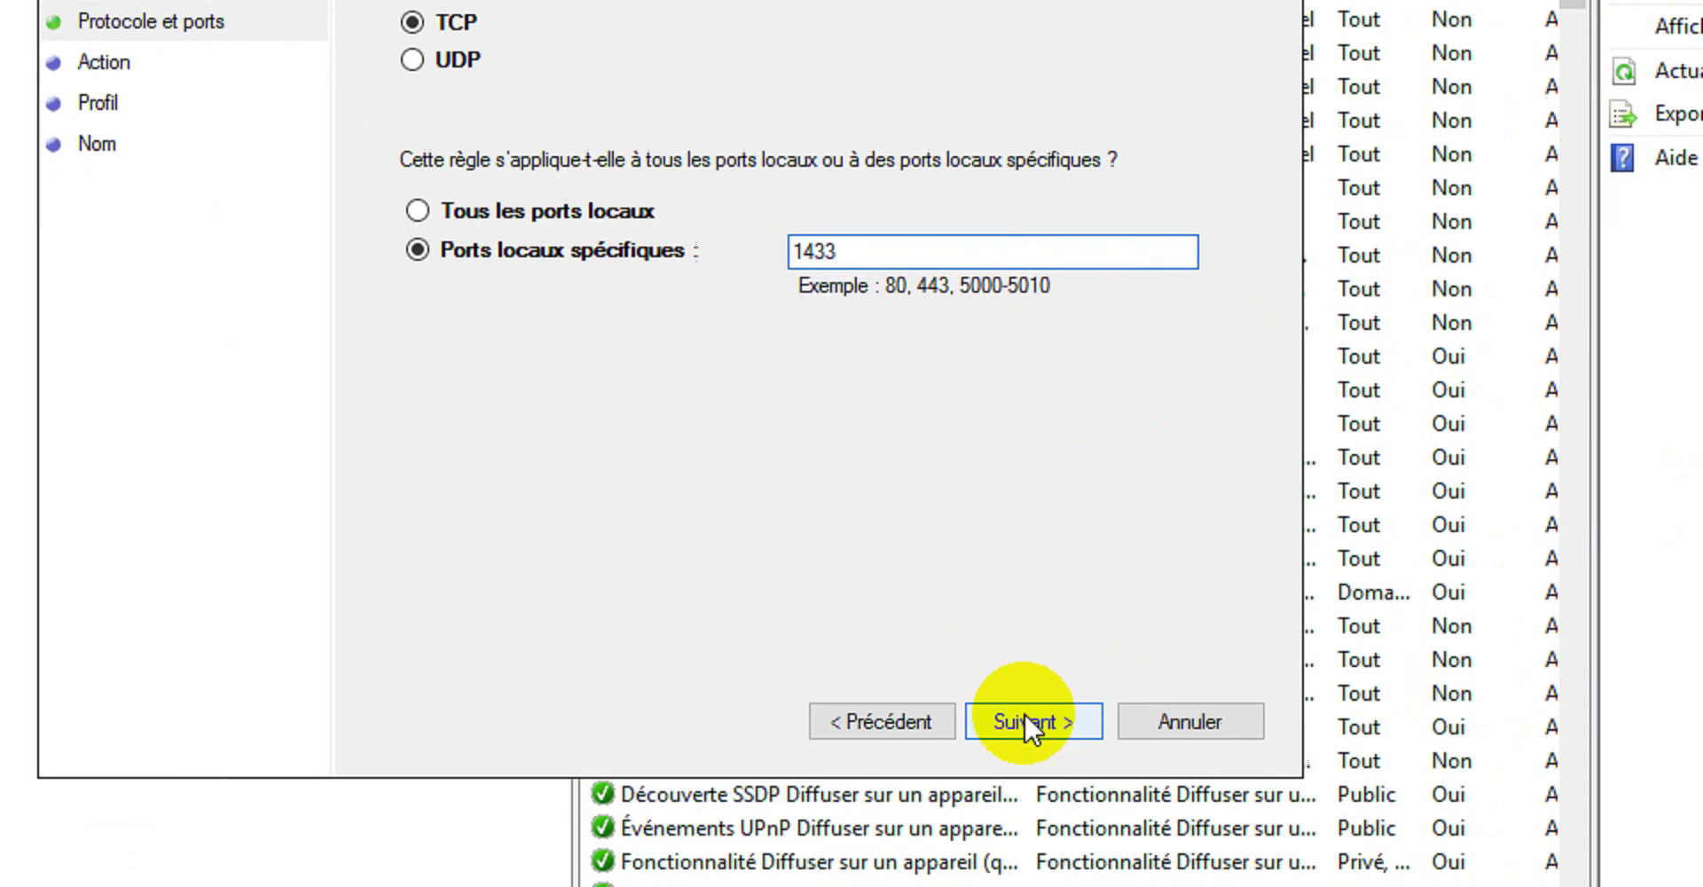
Set the rule to allow connections on specific local TCP port 1433 for the Domain and Private profiles only.
left_click(1197, 796)
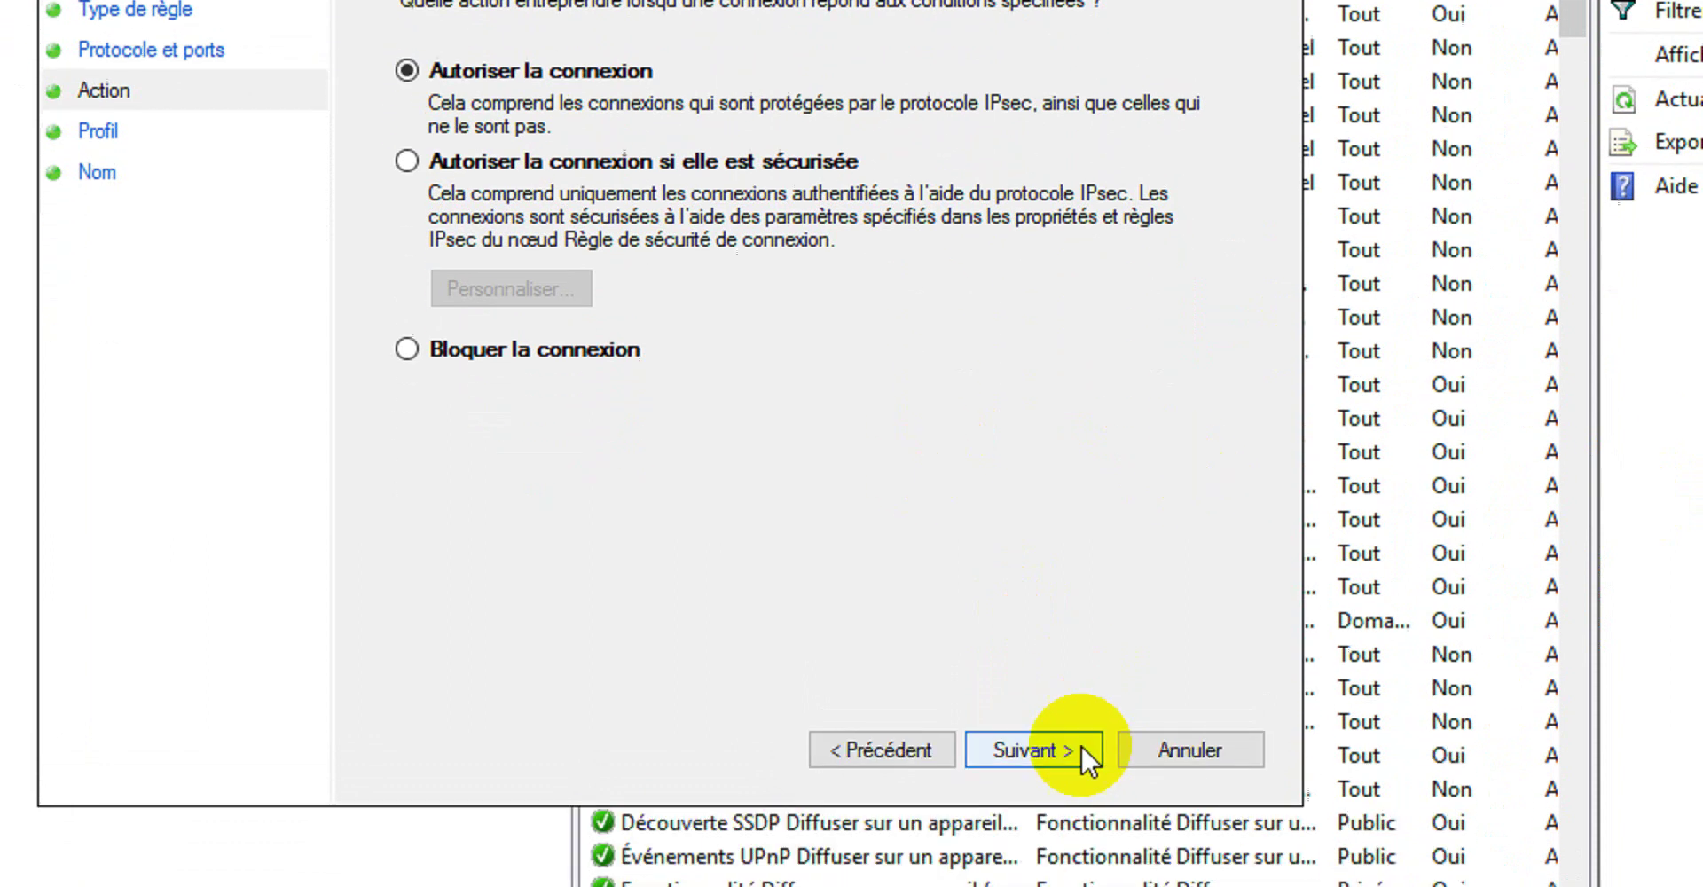
left_click(1082, 750)
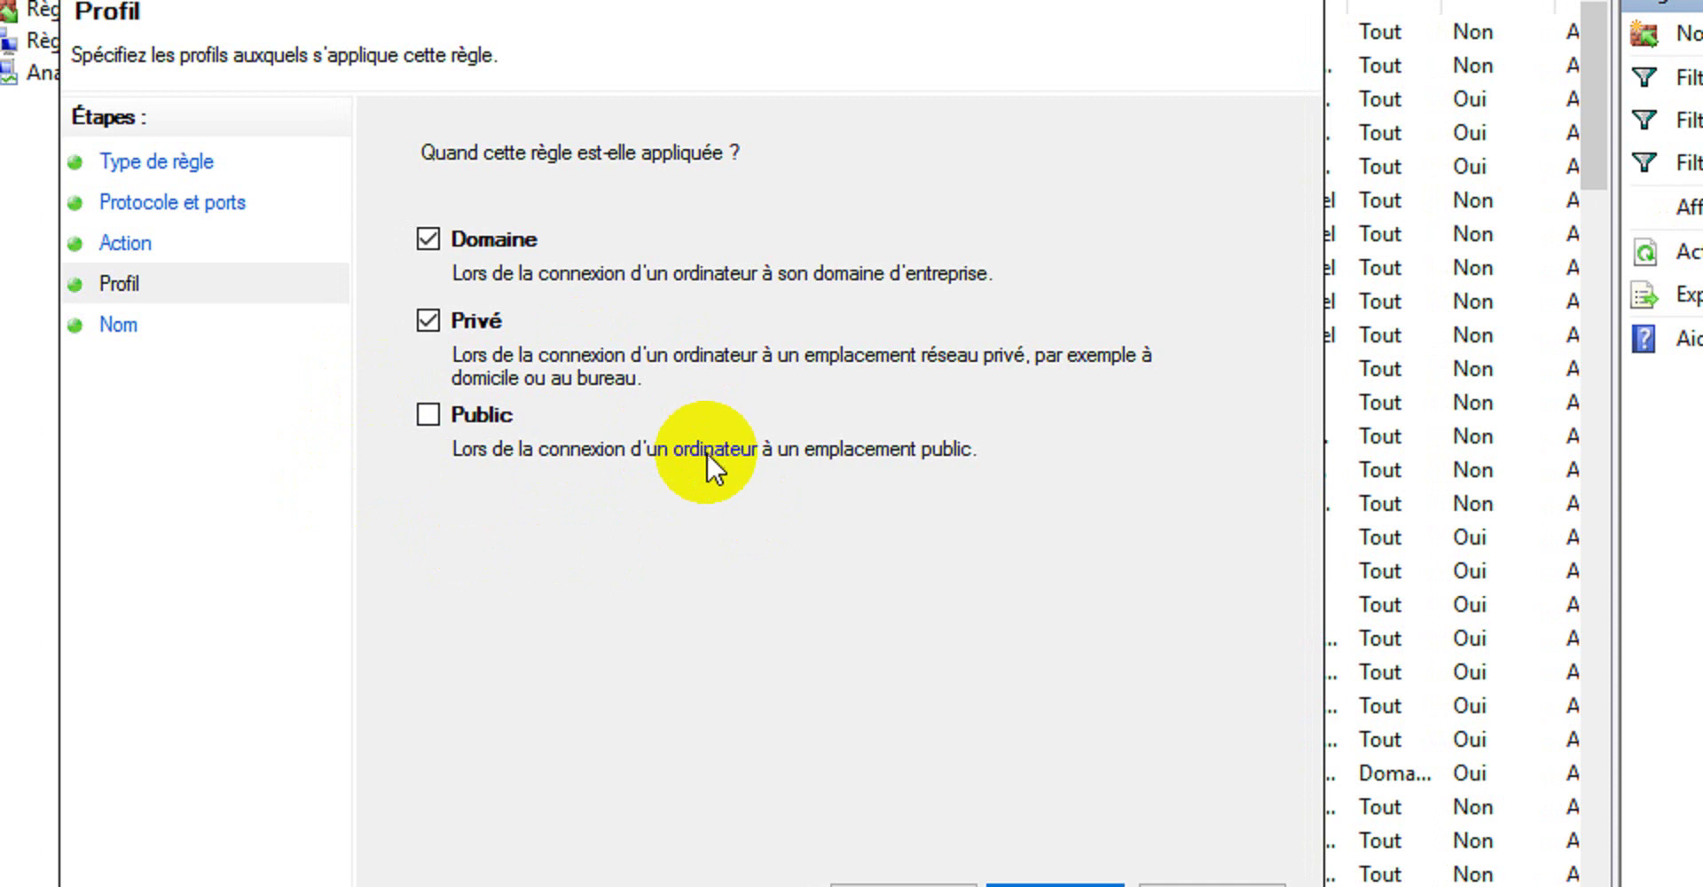
left_click(1055, 886)
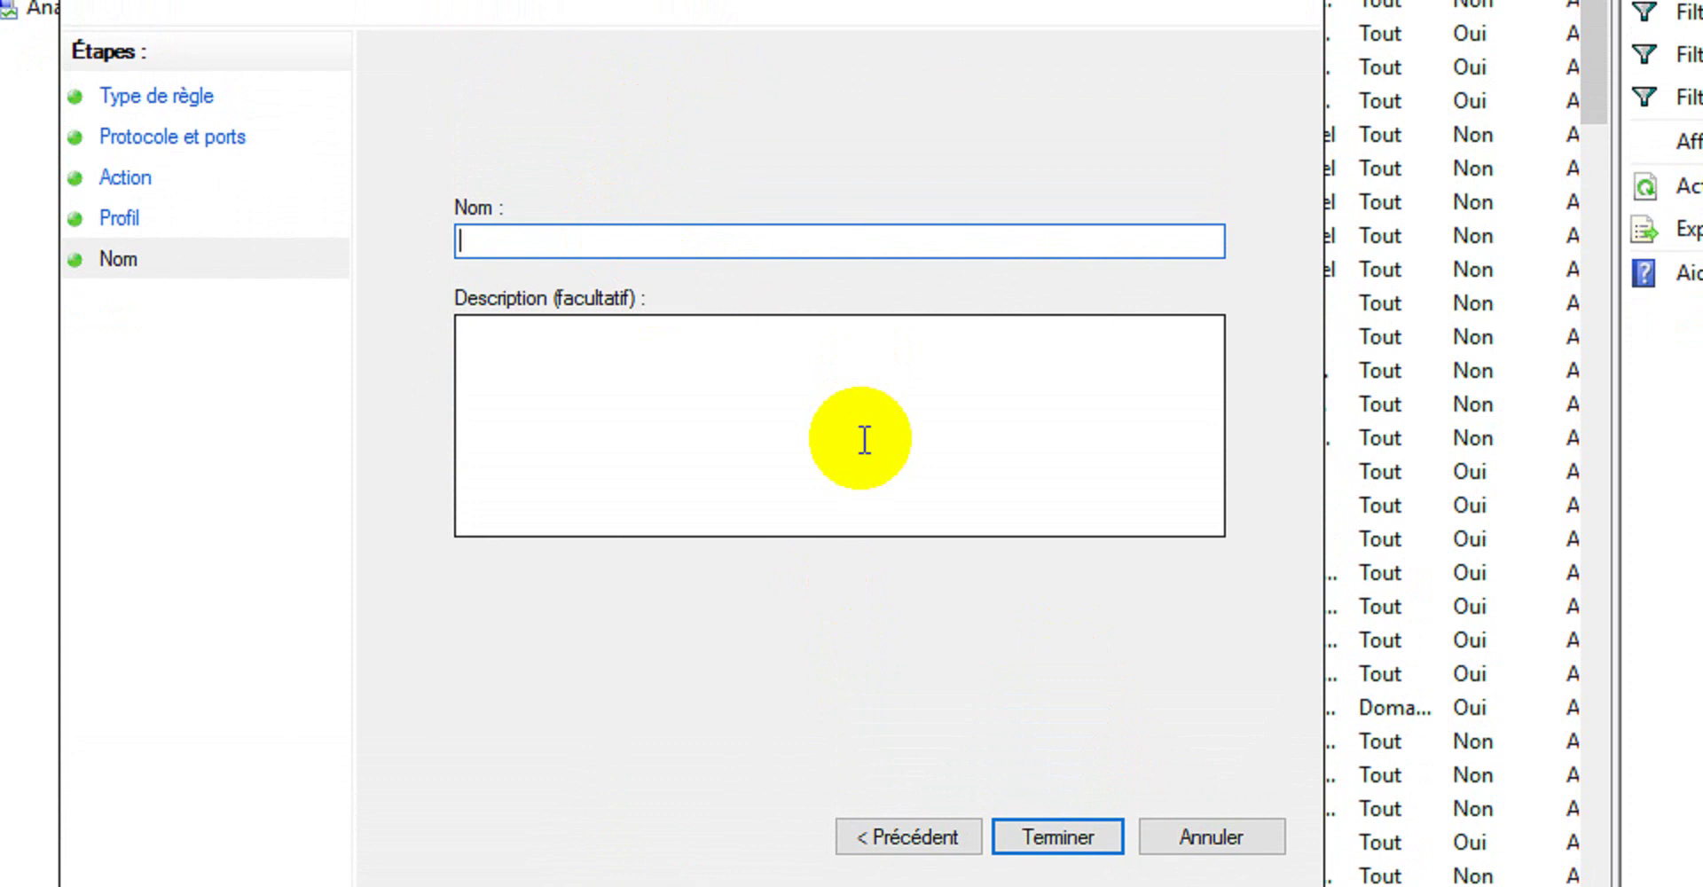
Name the inbound rule AllowSQLServerService.
type("Q")
key("BackSpace")
type("AllowSQLServ")
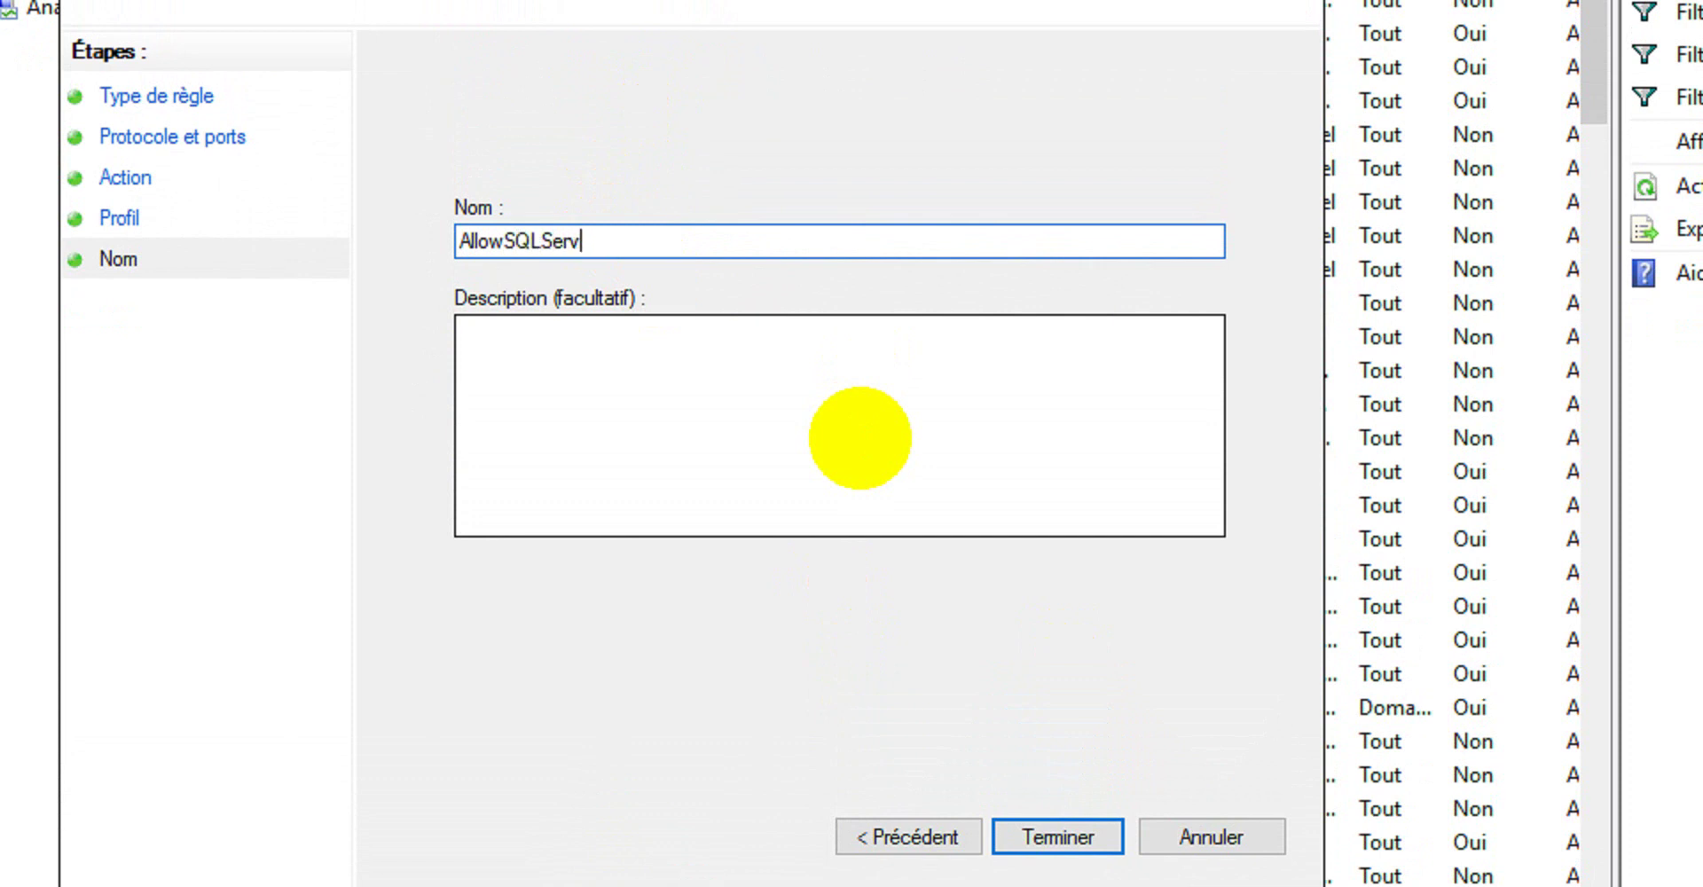
type("erService")
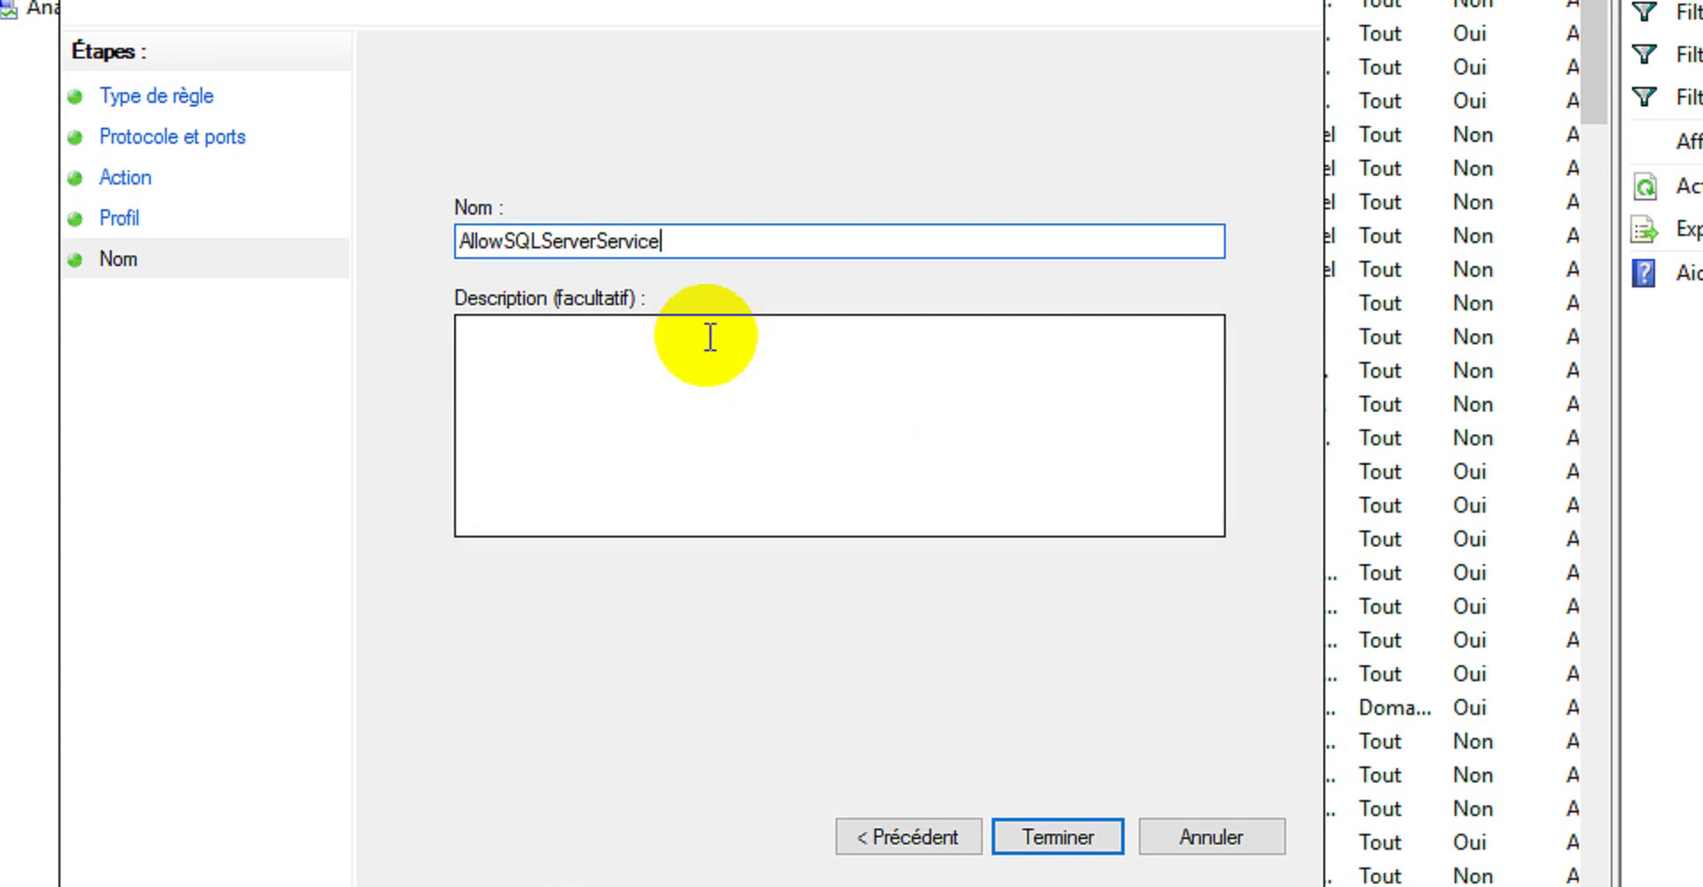
Give the rule the description "This rule allow SQL Server Service" and finish creating it.
left_click(709, 337)
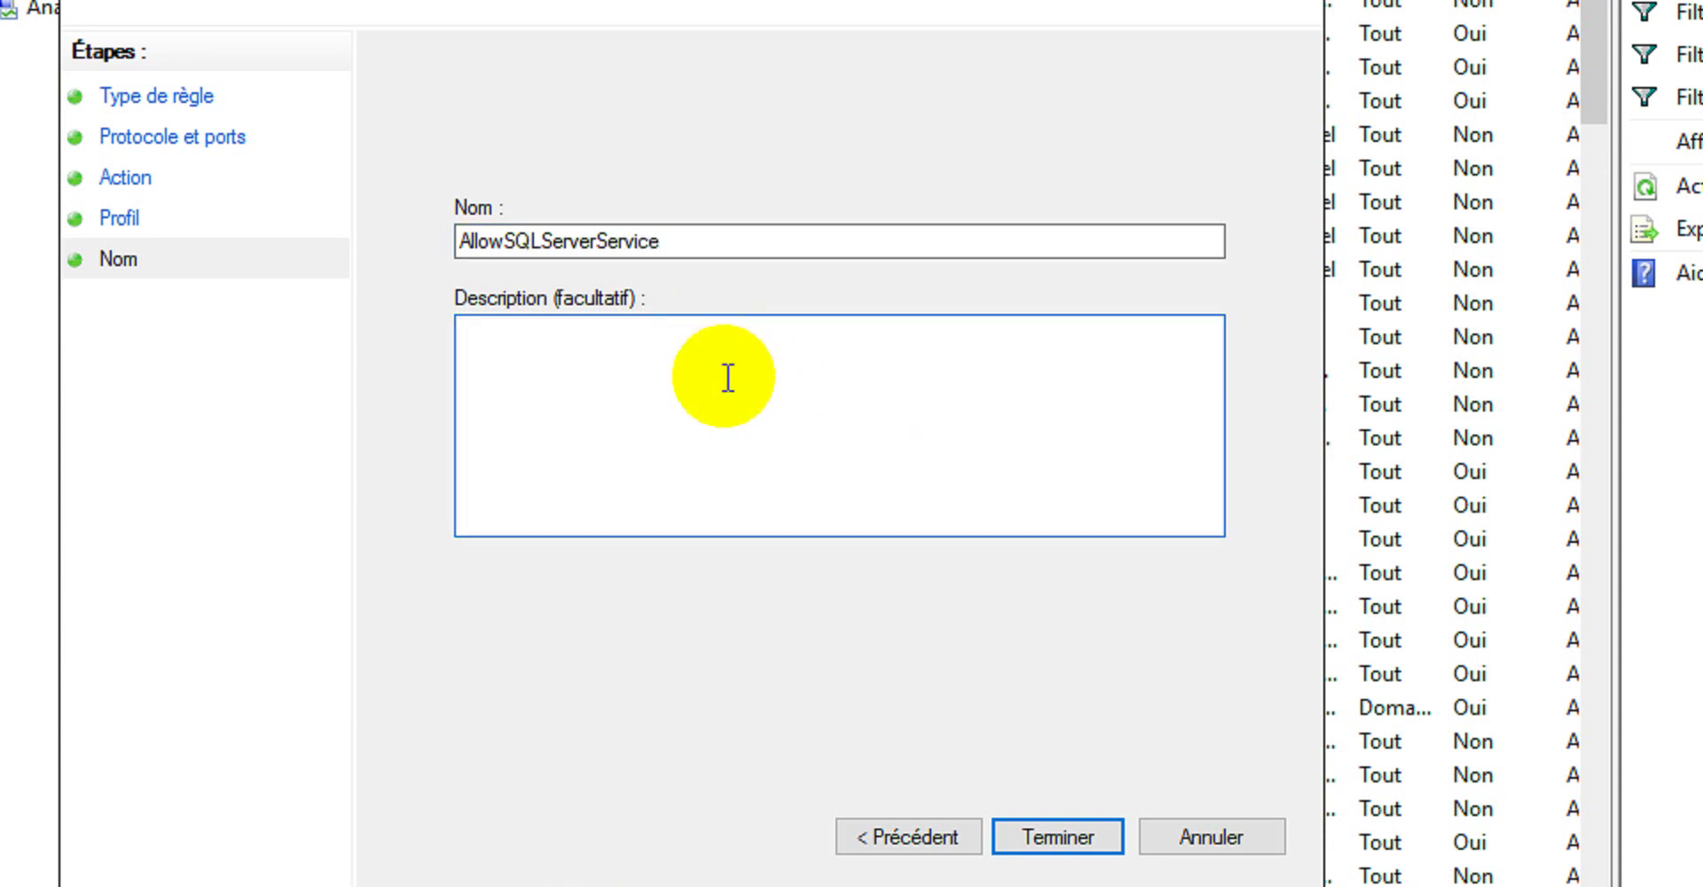
type("This rule allow sql")
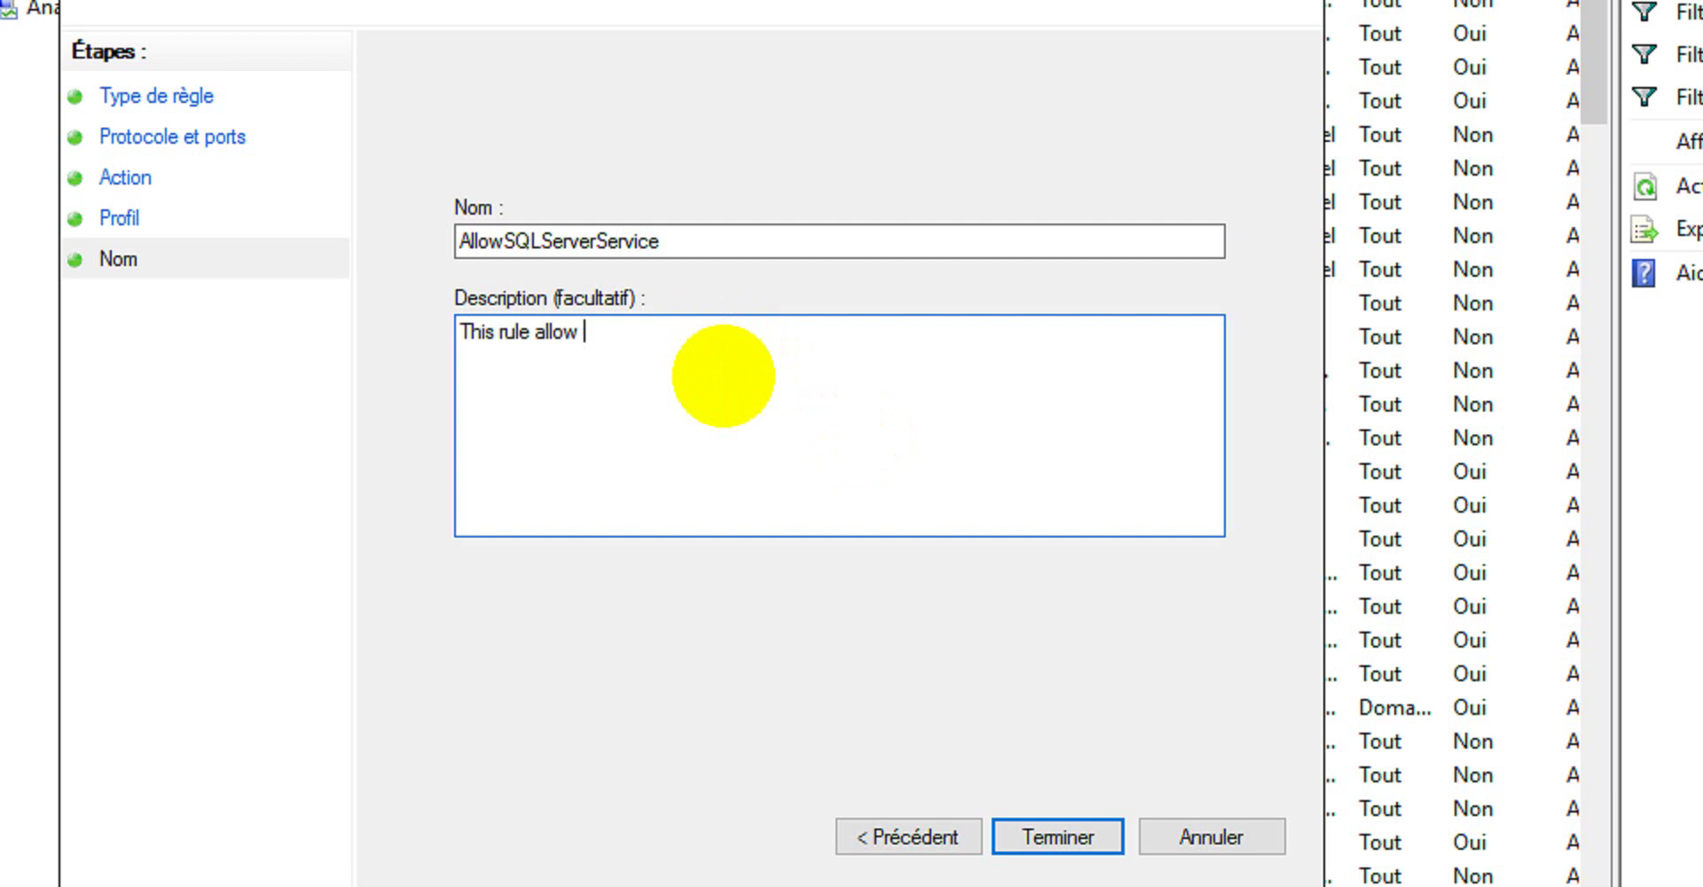
type(" S")
key("BackSpace")
key("BackSpace")
key("BackSpace")
key("BackSpace")
key("BackSpace")
type("SQL Server S")
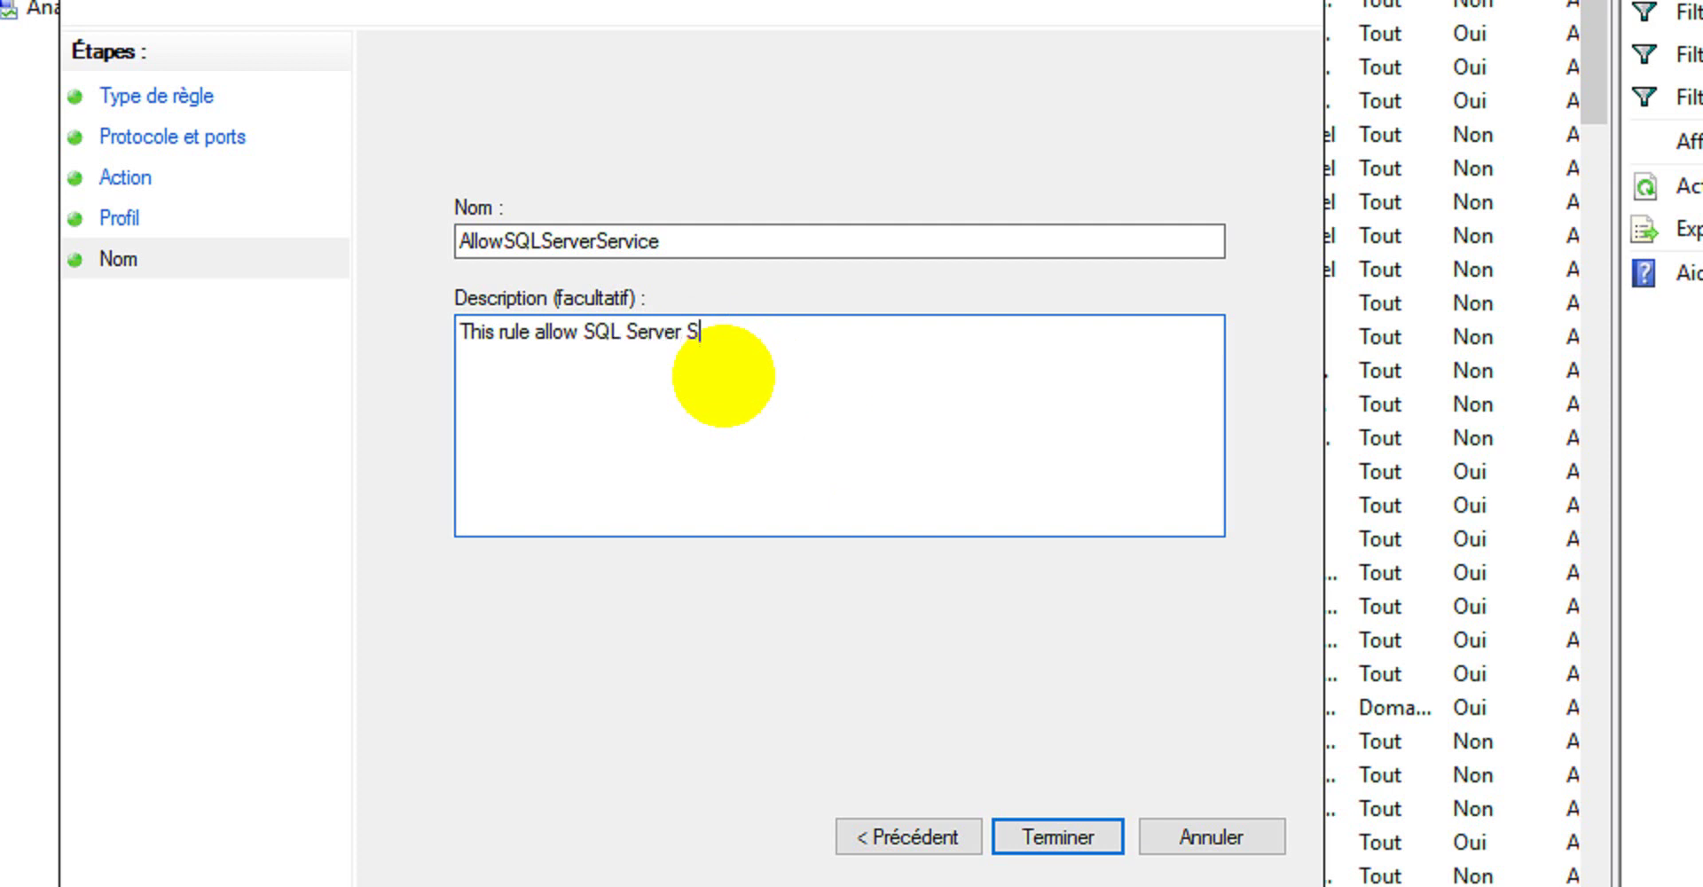
type("ervice")
key("BackSpace")
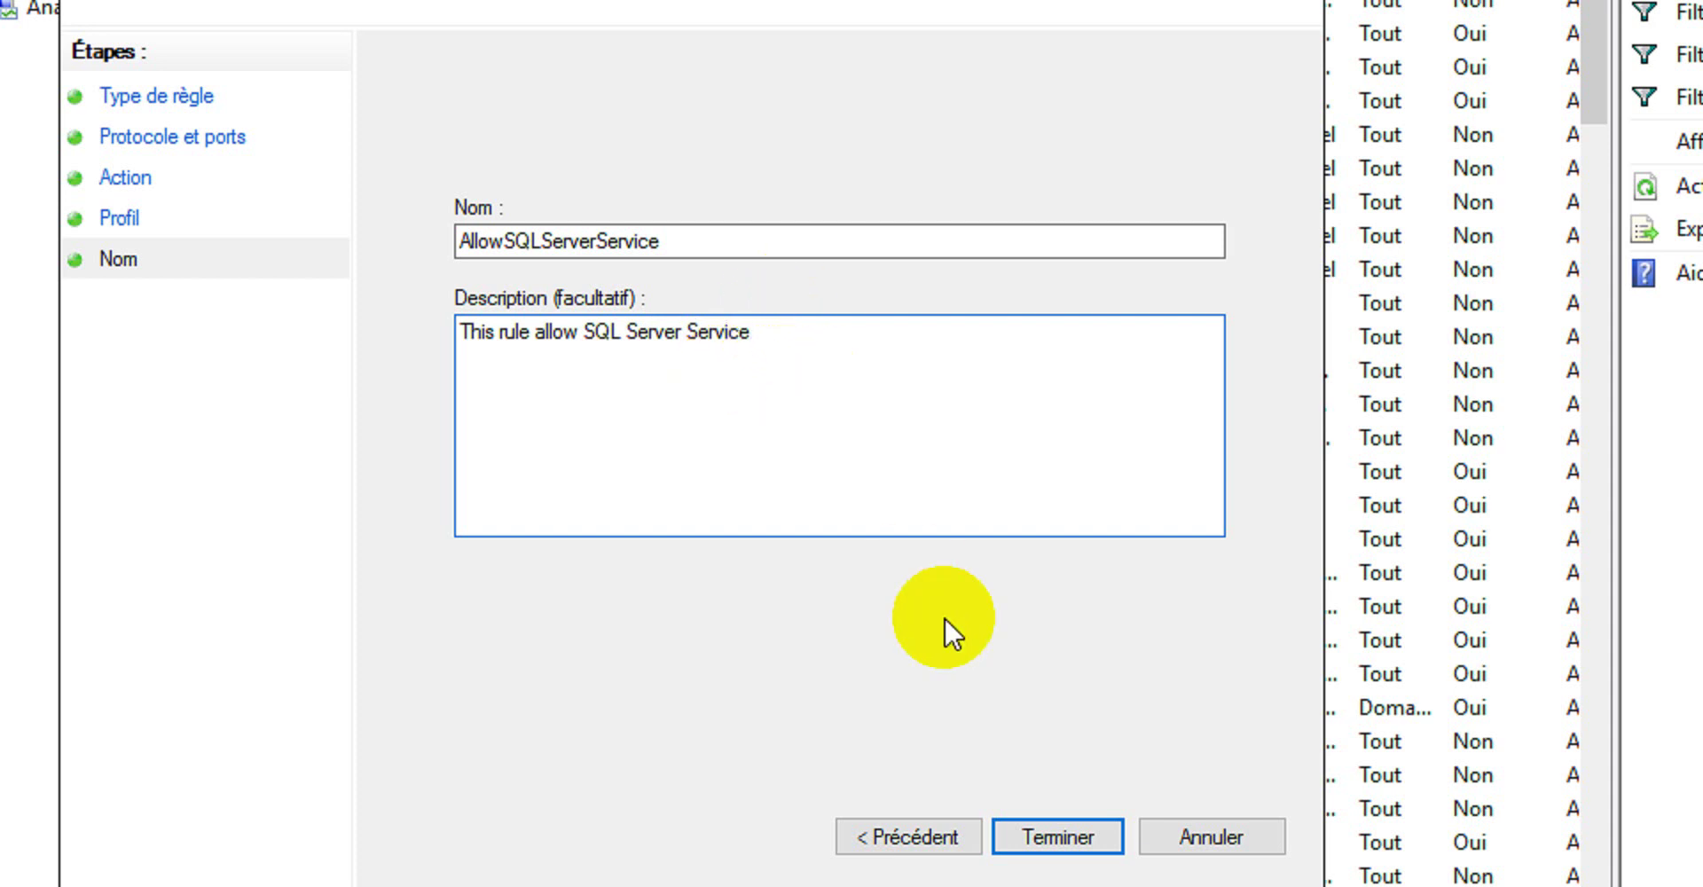
left_click(1057, 836)
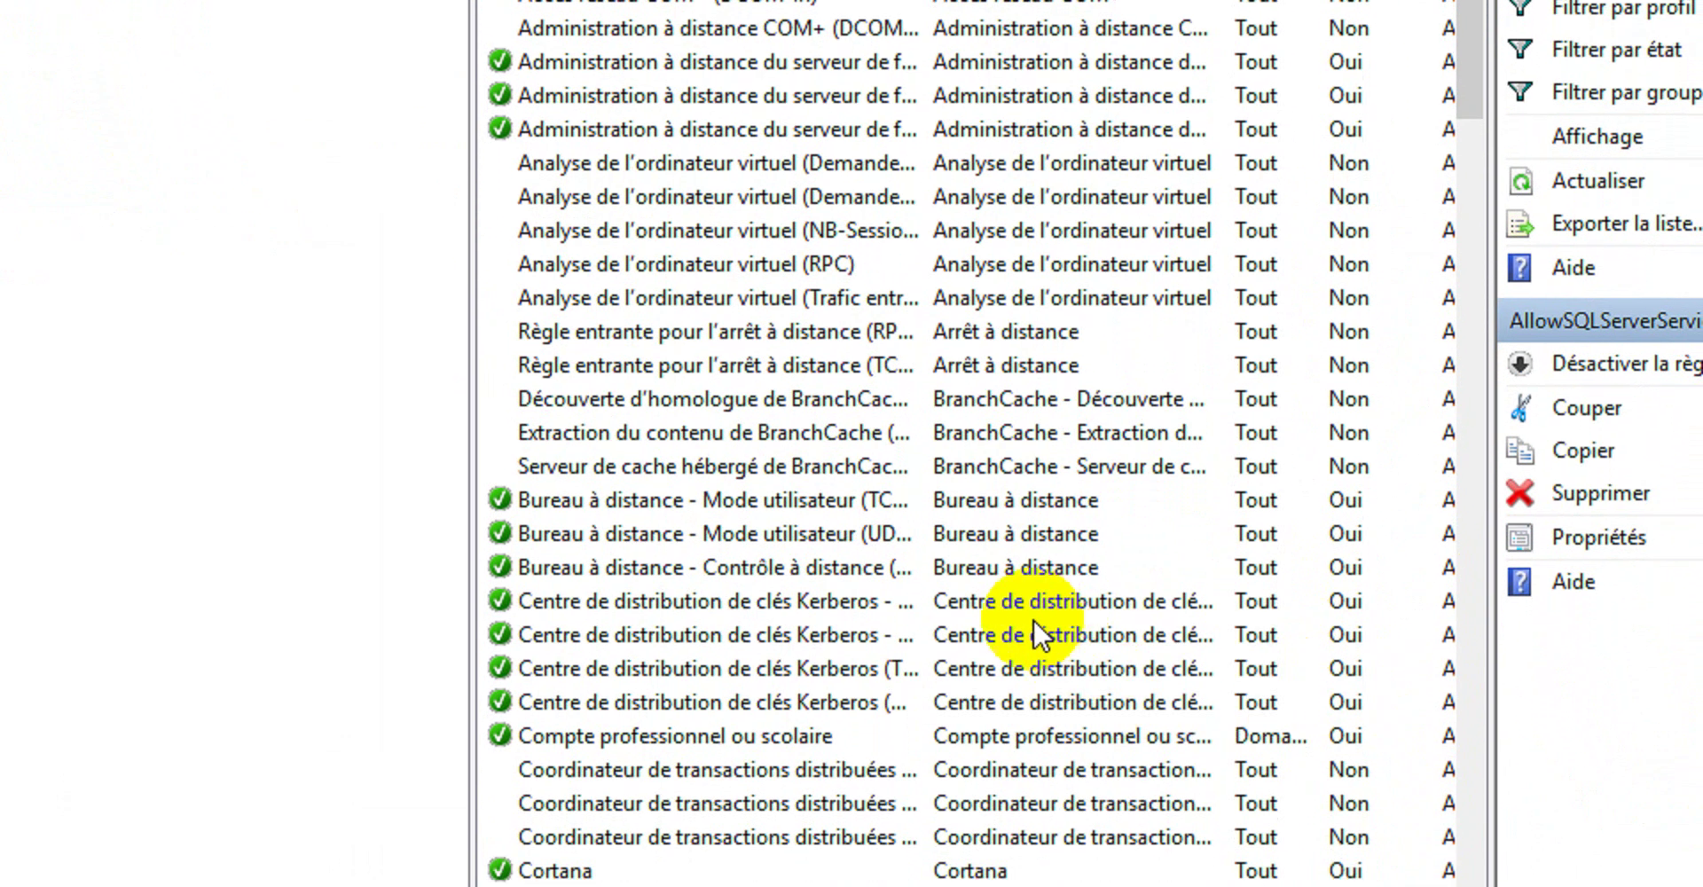
Look through the inbound traffic rules and open the properties of the AllowSQLServerService rule.
scroll(867, 435, "down", 4)
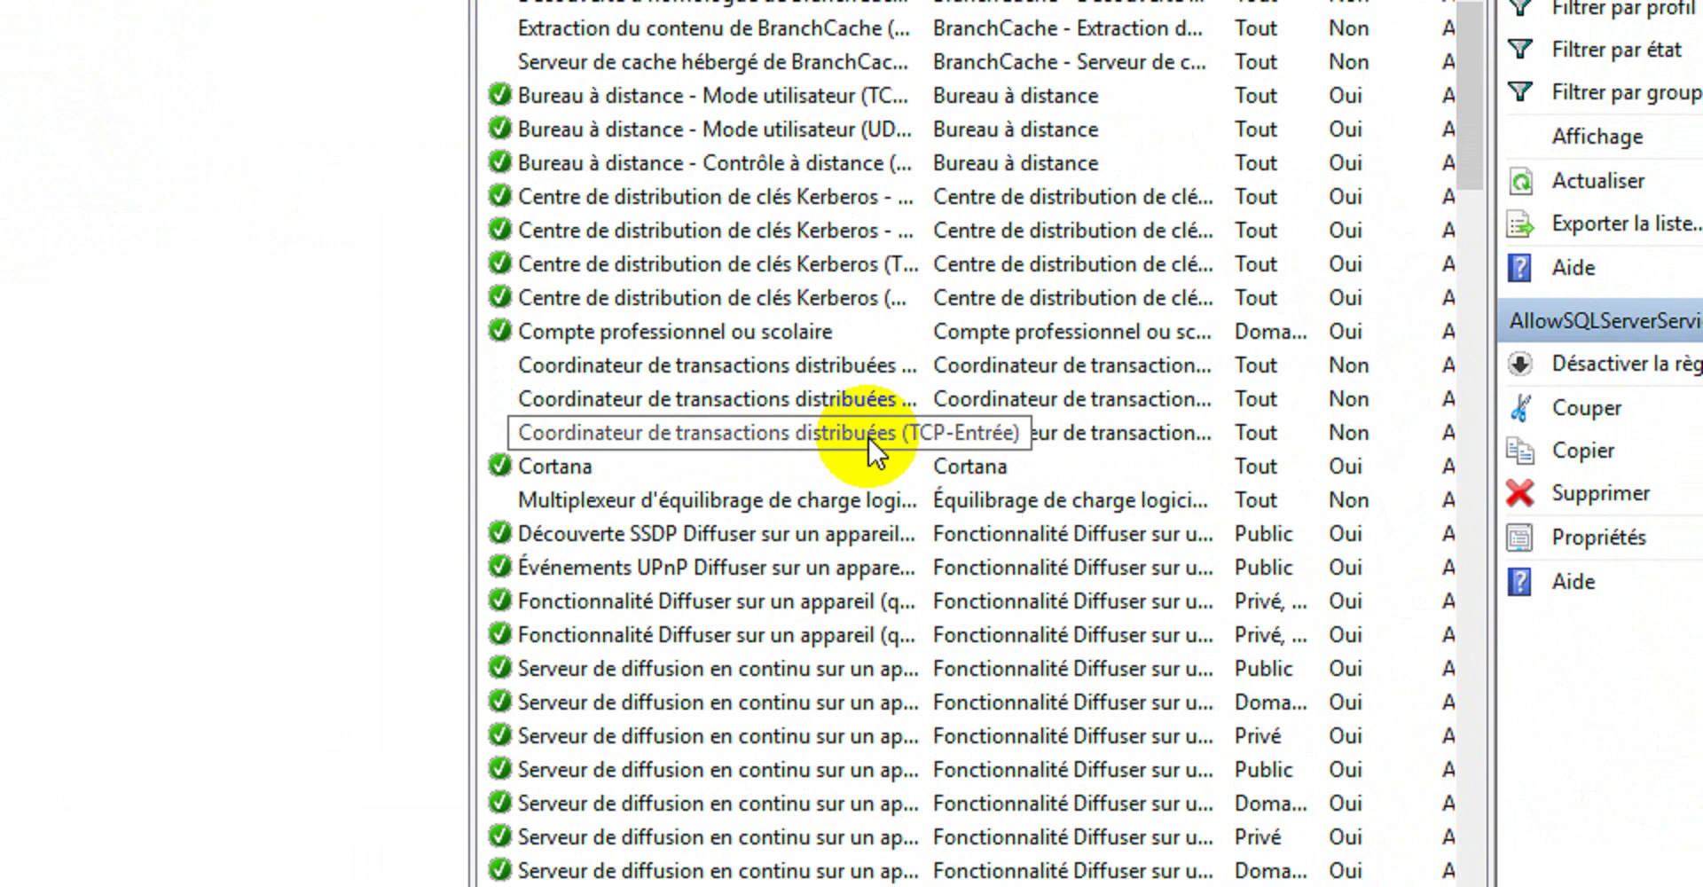
scroll(868, 439, "down", 7)
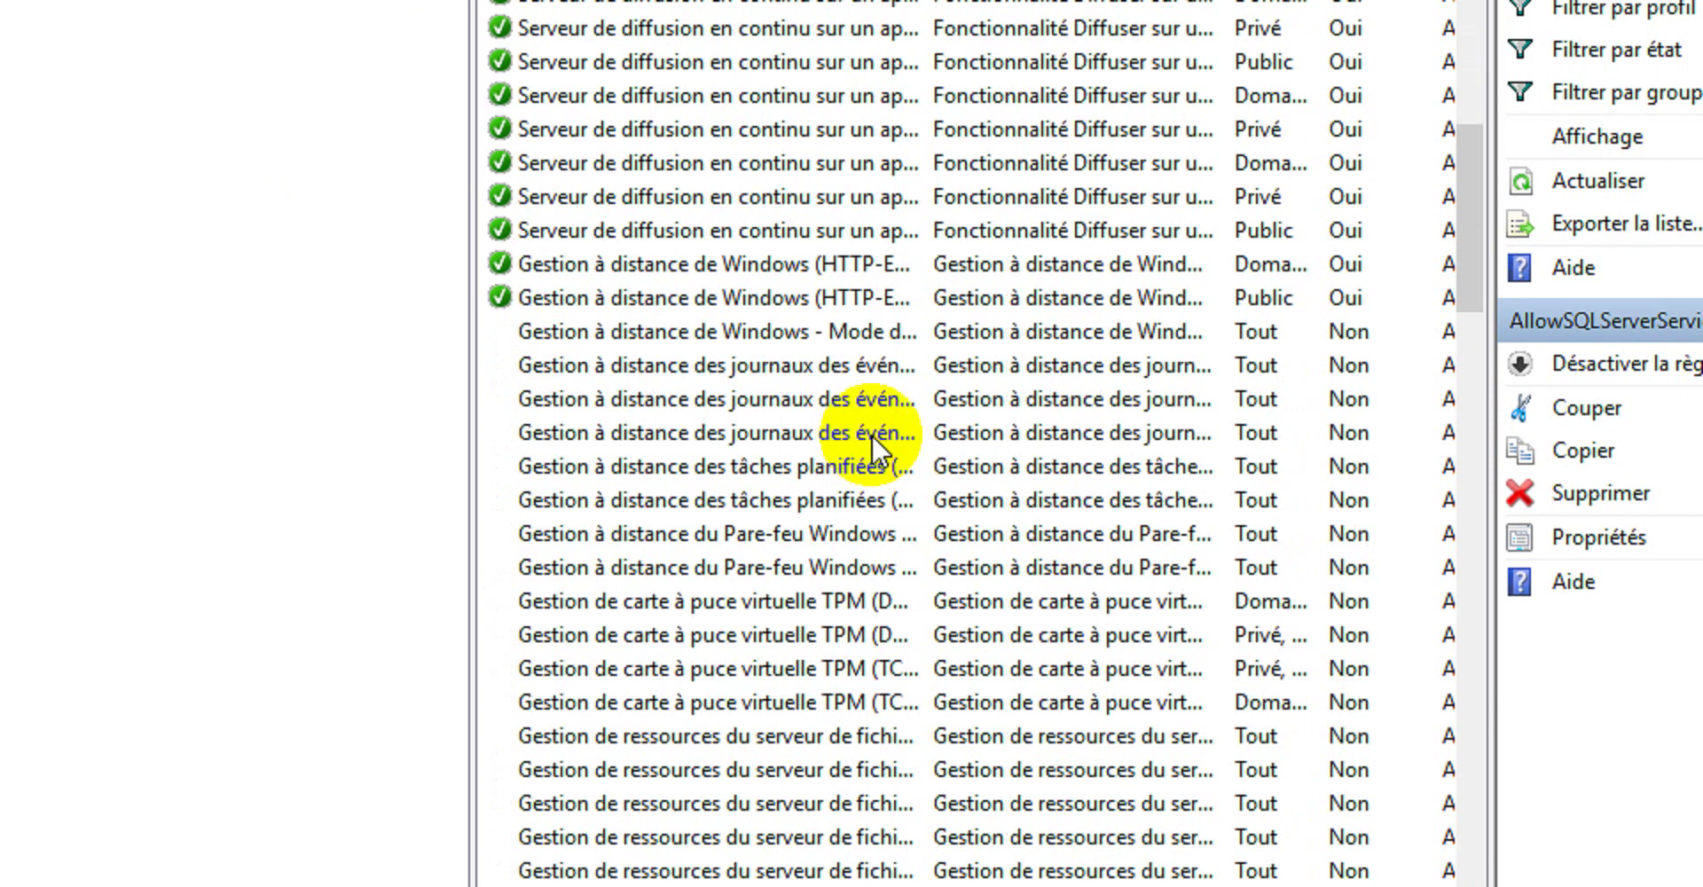
scroll(871, 434, "up", 8)
scroll(871, 435, "up", 3)
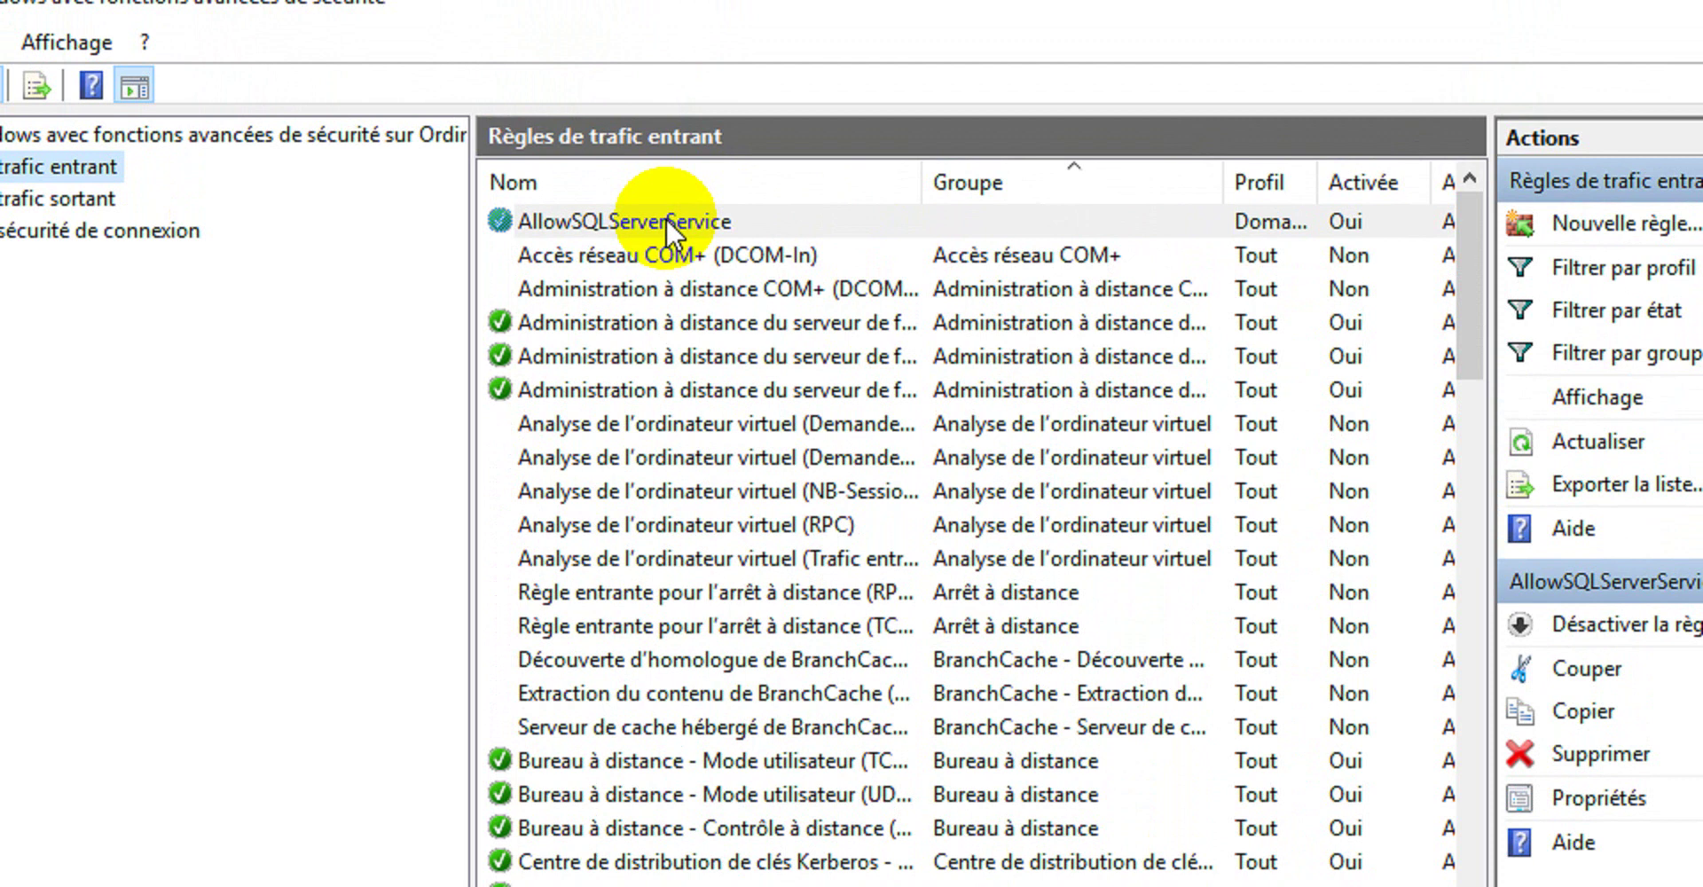
left_click(665, 131)
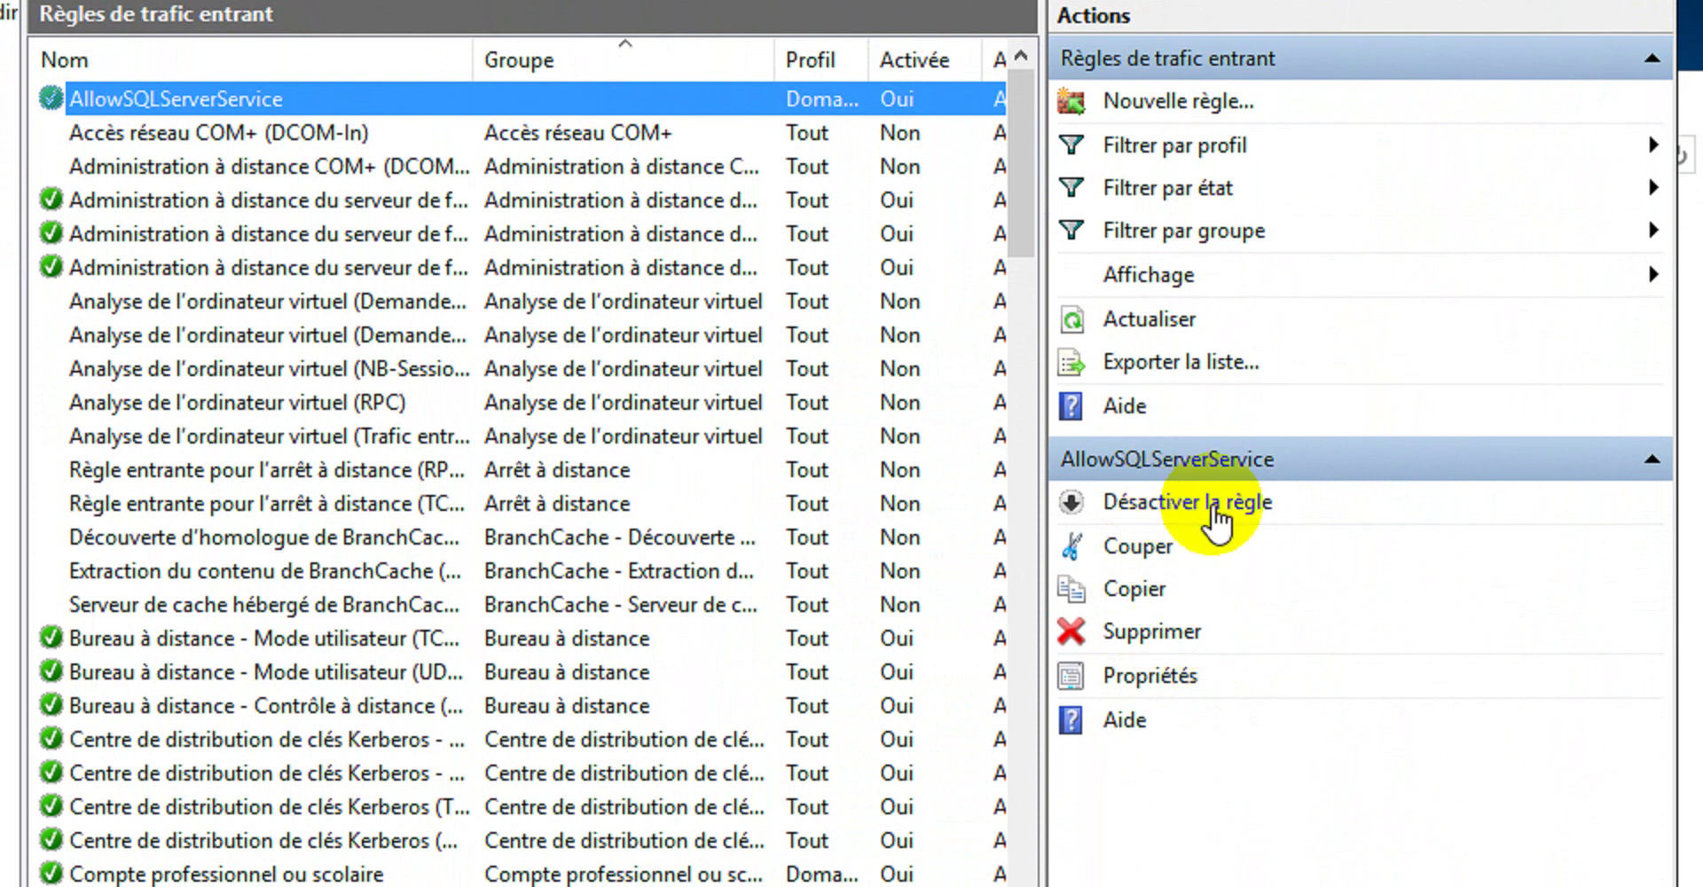
left_click(1175, 676)
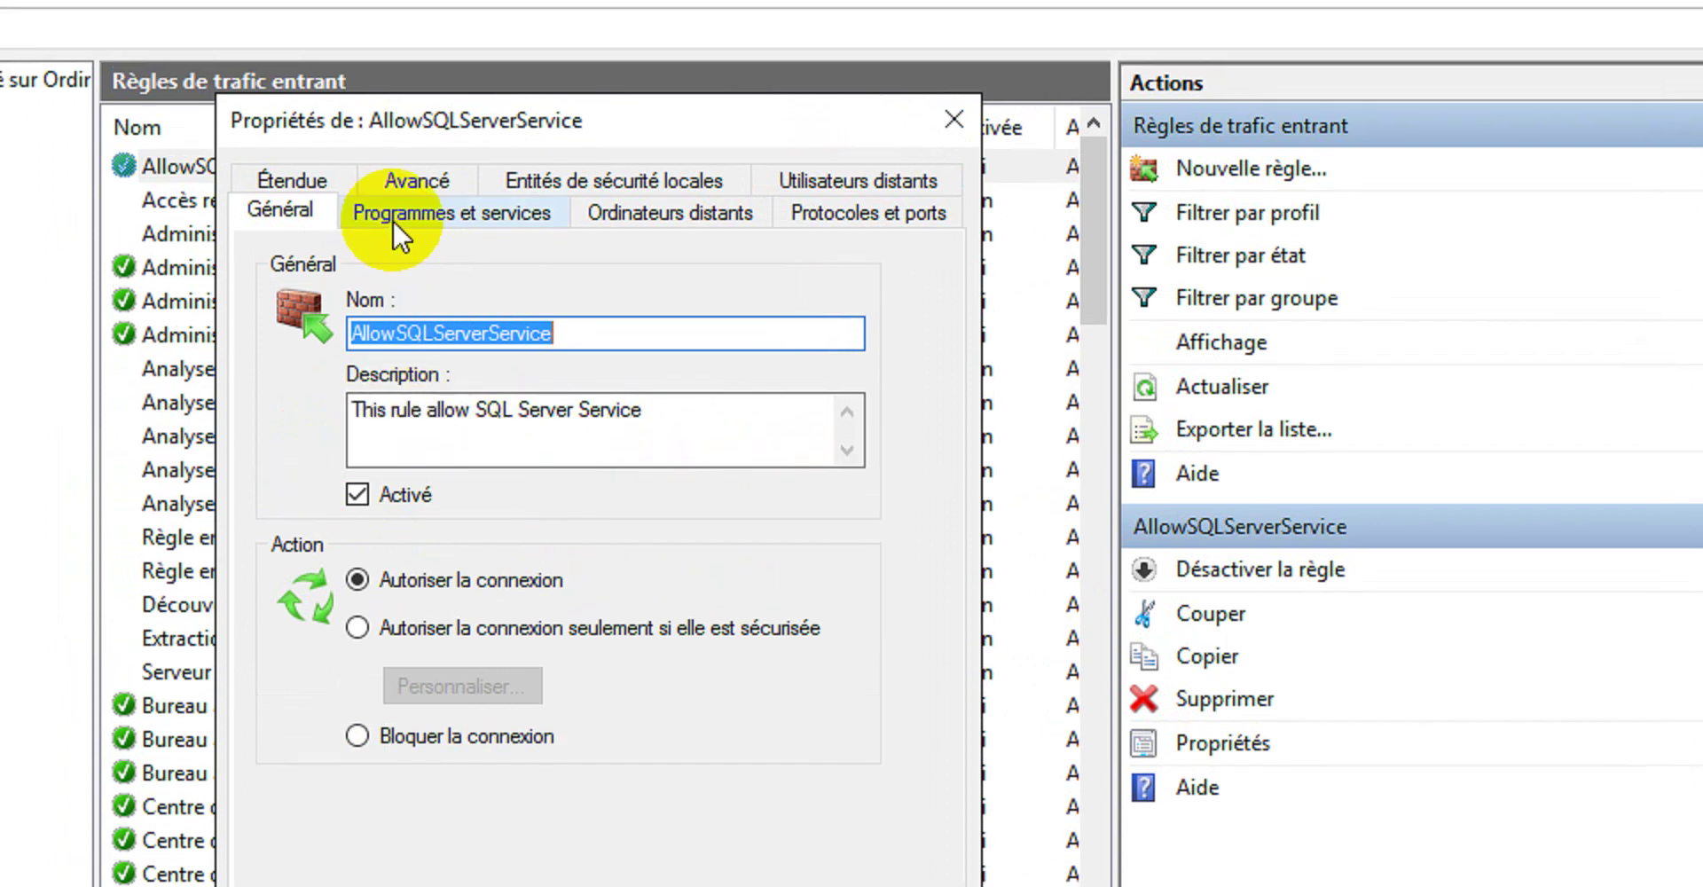
Review the rule's program and service, remote computer, and protocol and port settings, including the remote port options.
left_click(458, 231)
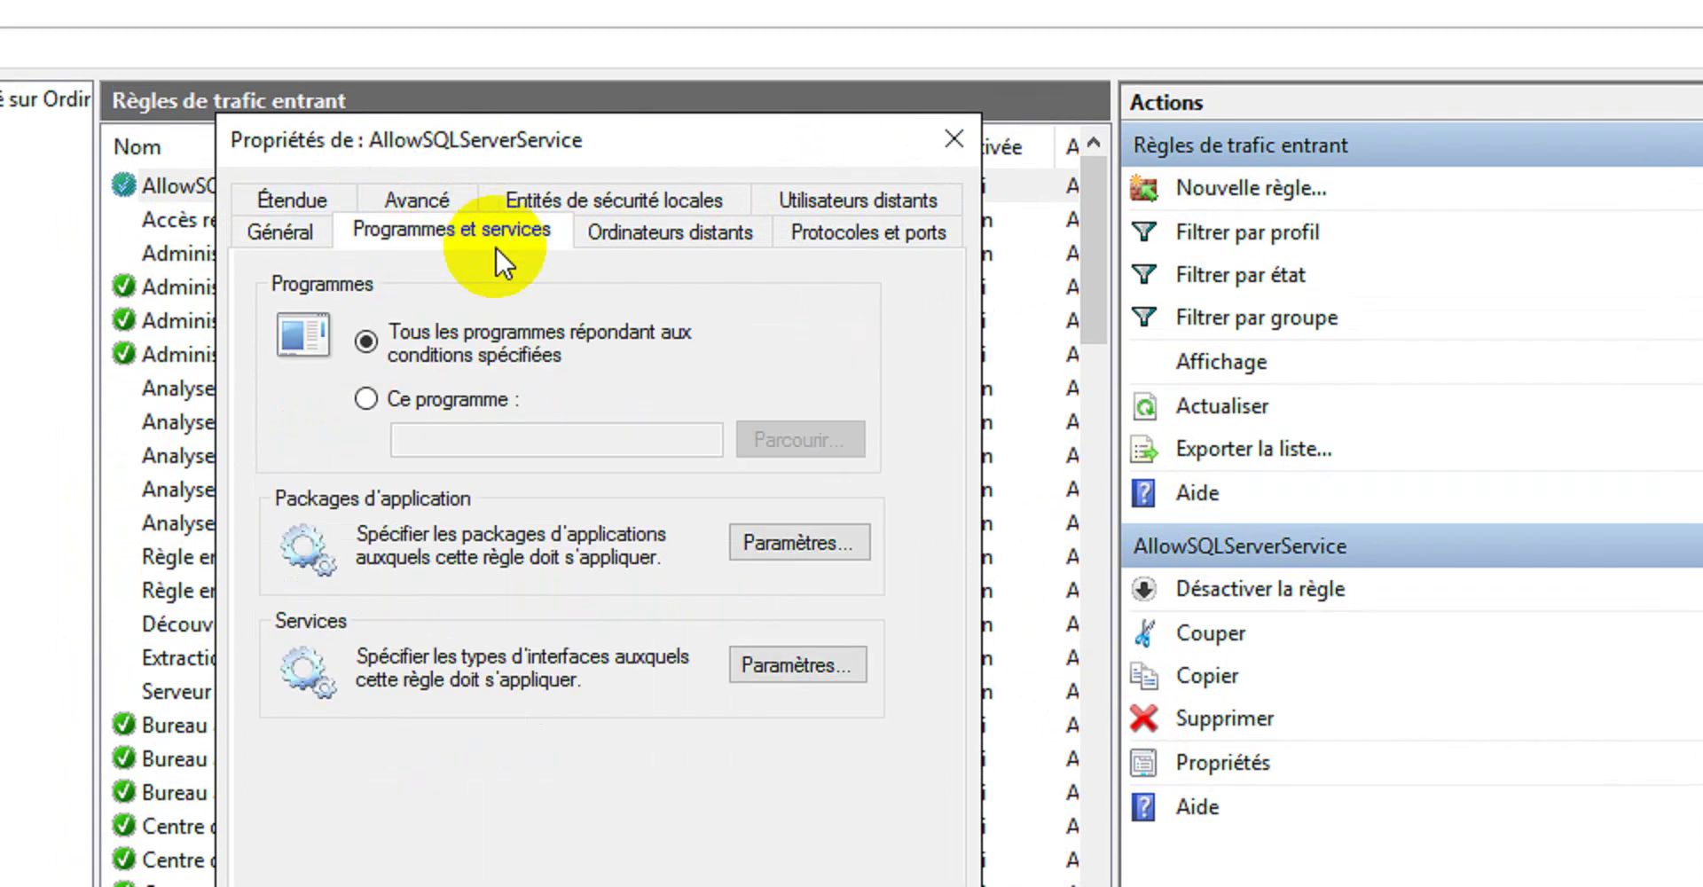
left_click(684, 237)
left_click(856, 239)
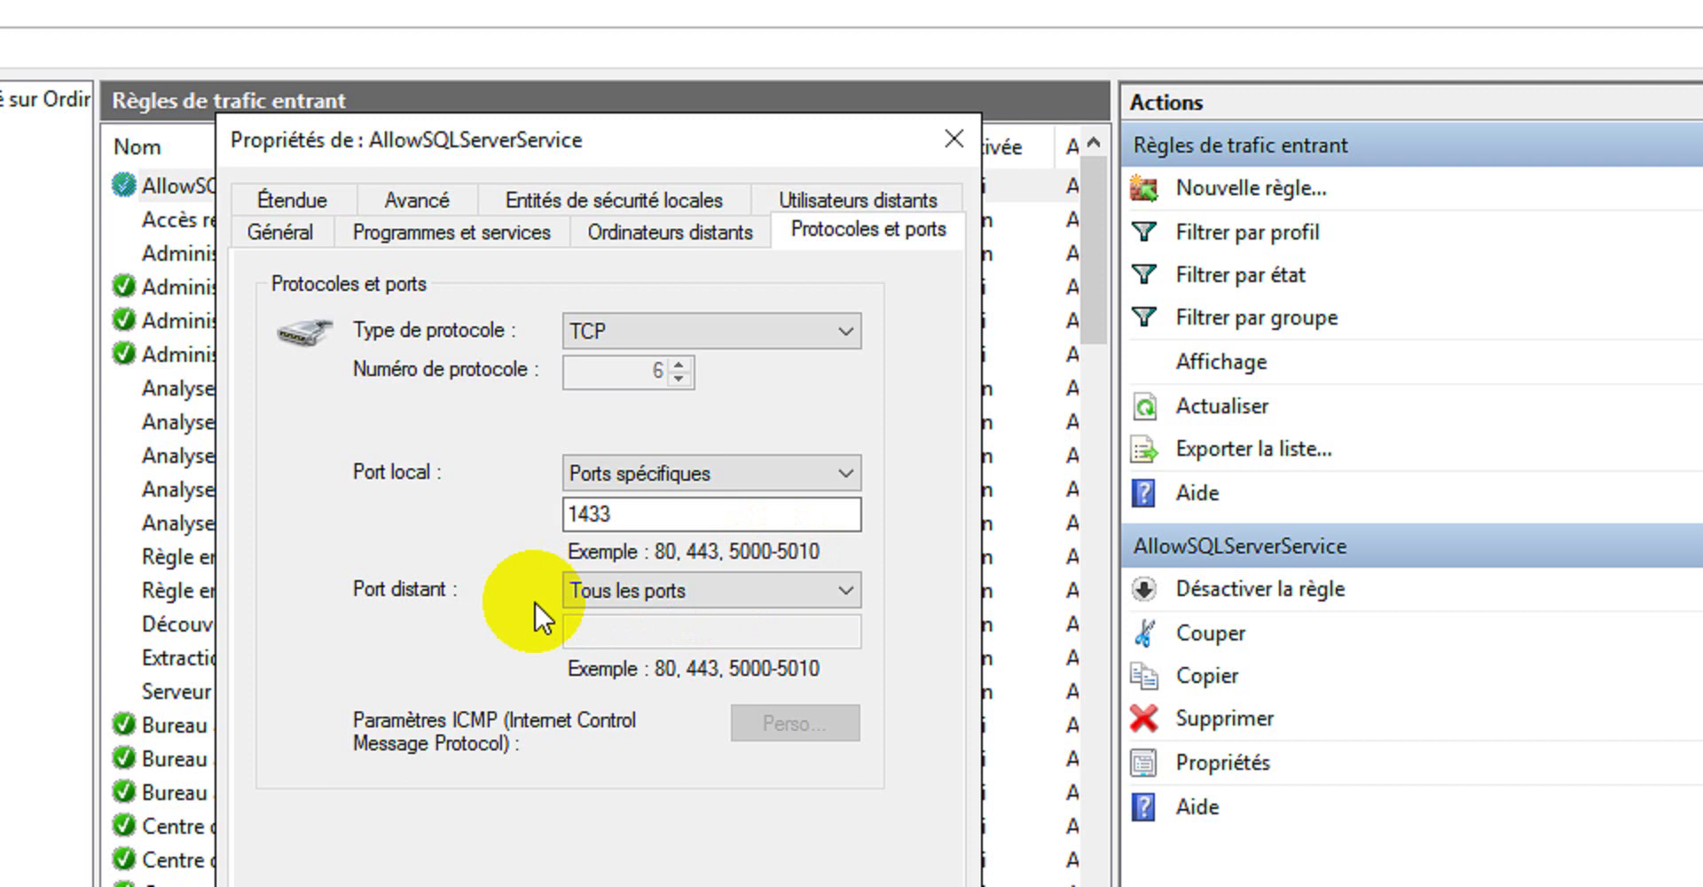
left_click(712, 588)
left_click(712, 588)
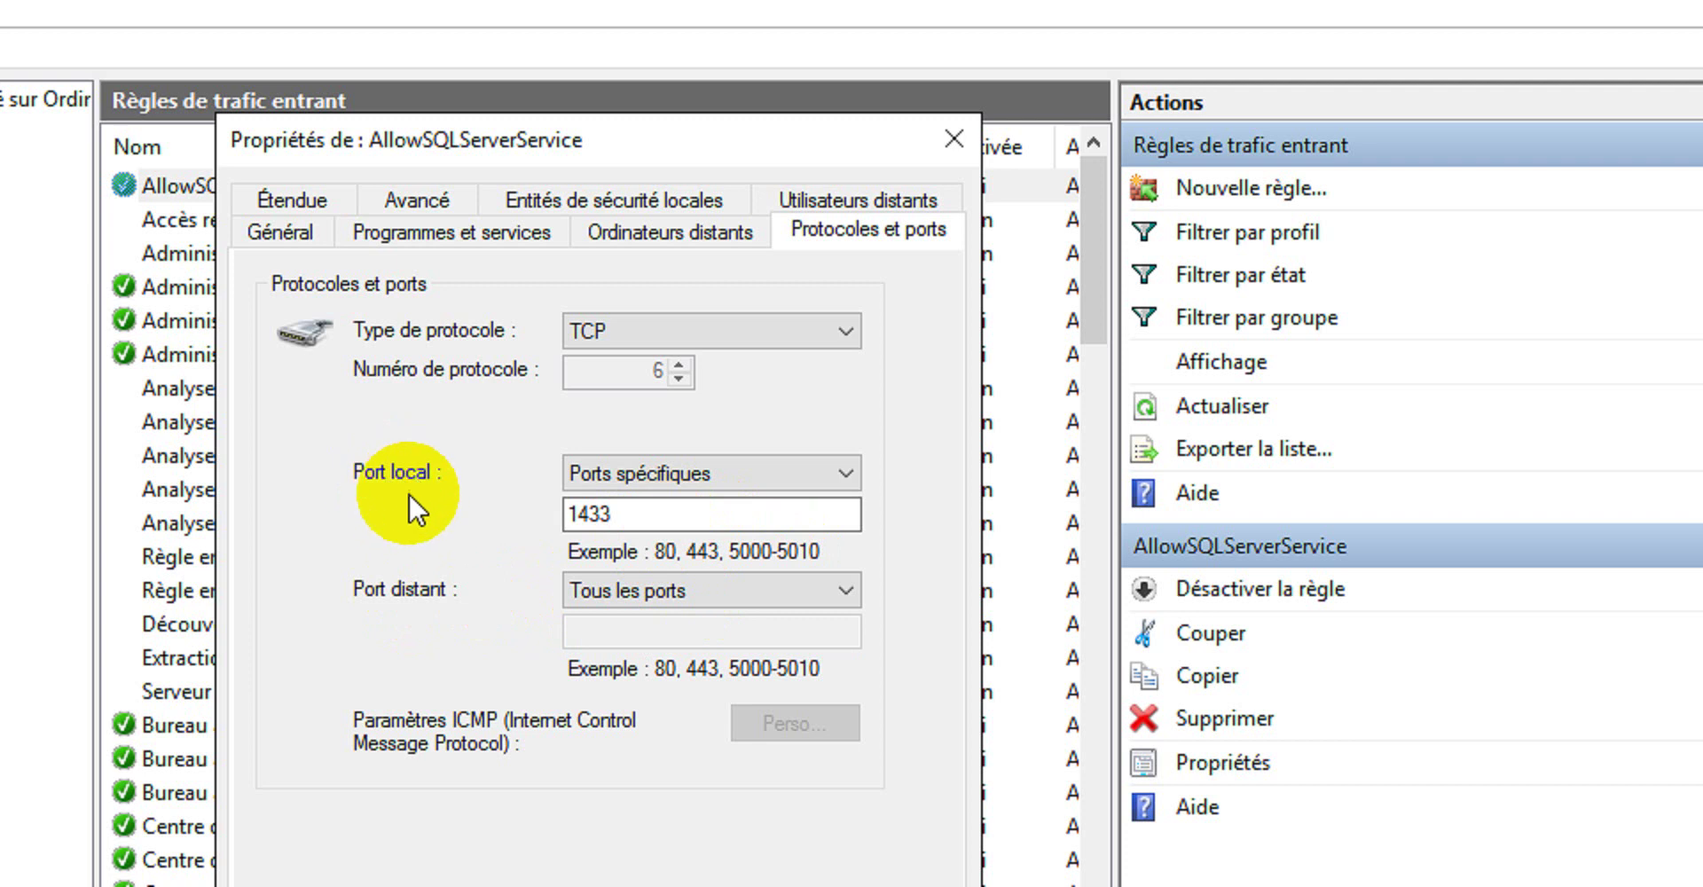
Review the rule's remote users, local principals, IP scope and advanced profile settings, and close its properties.
left_click(845, 203)
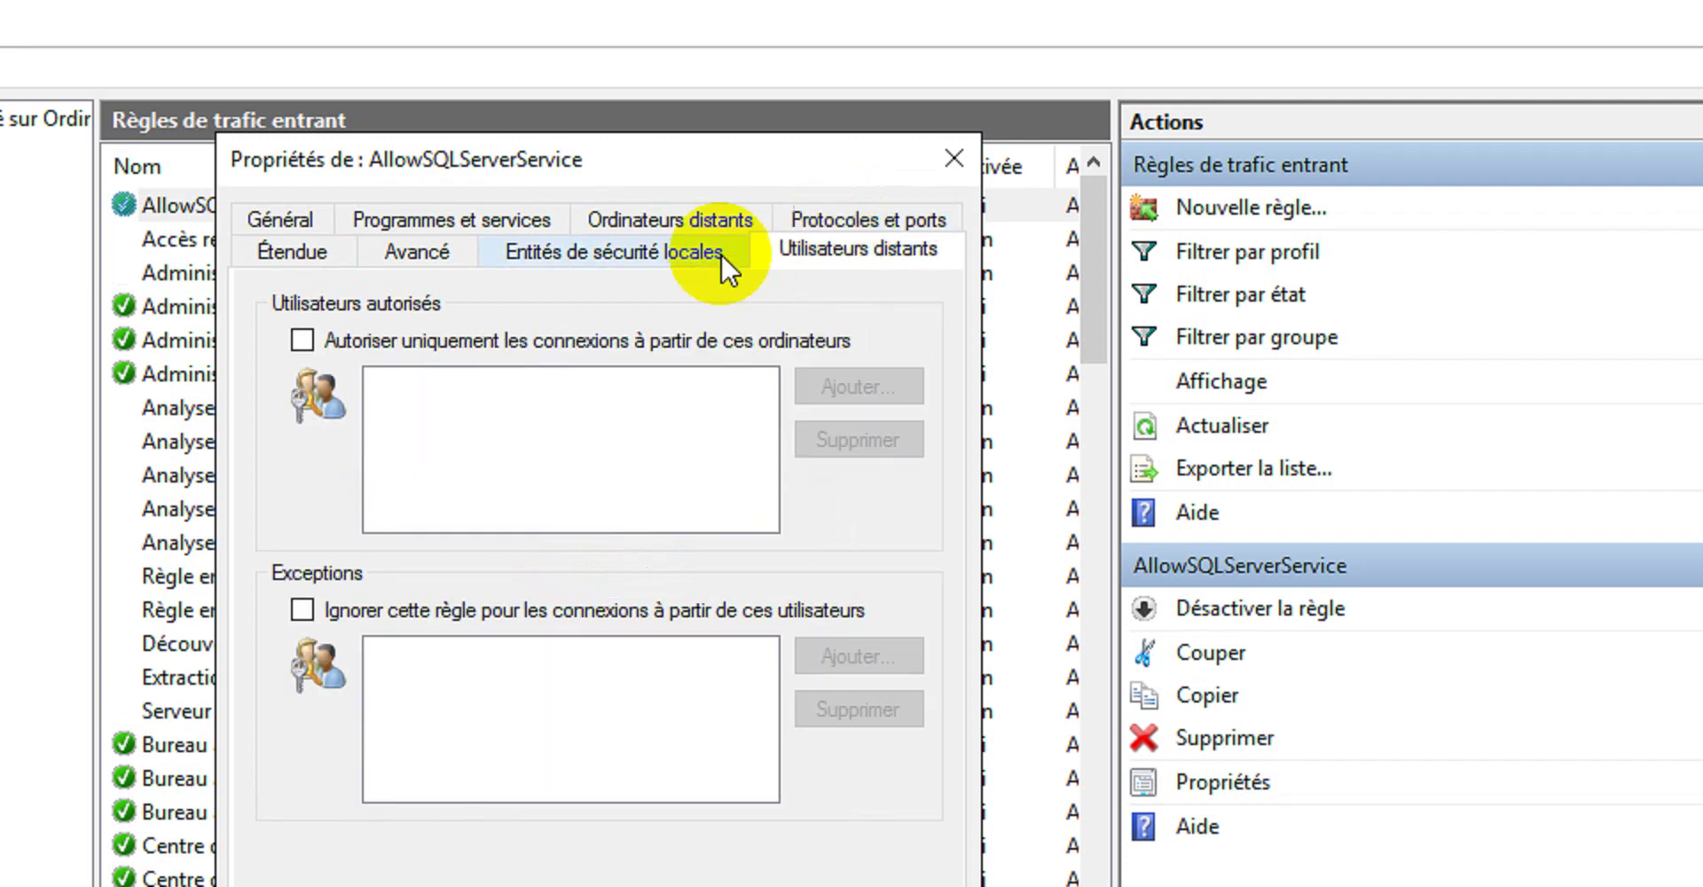
left_click(660, 252)
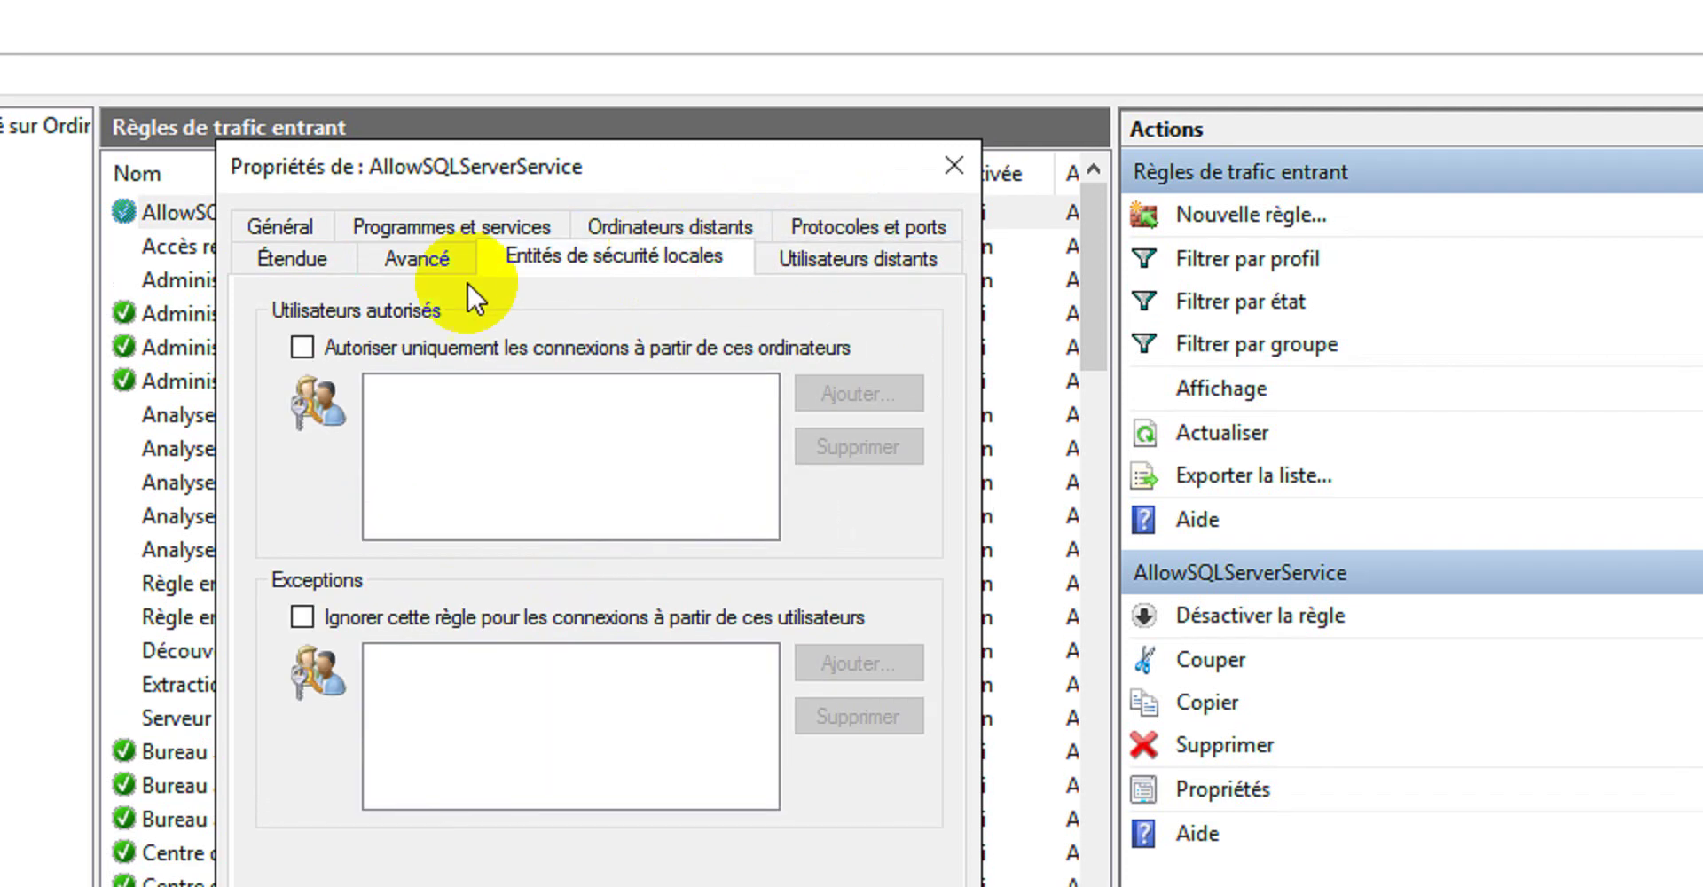
left_click(412, 258)
left_click(302, 258)
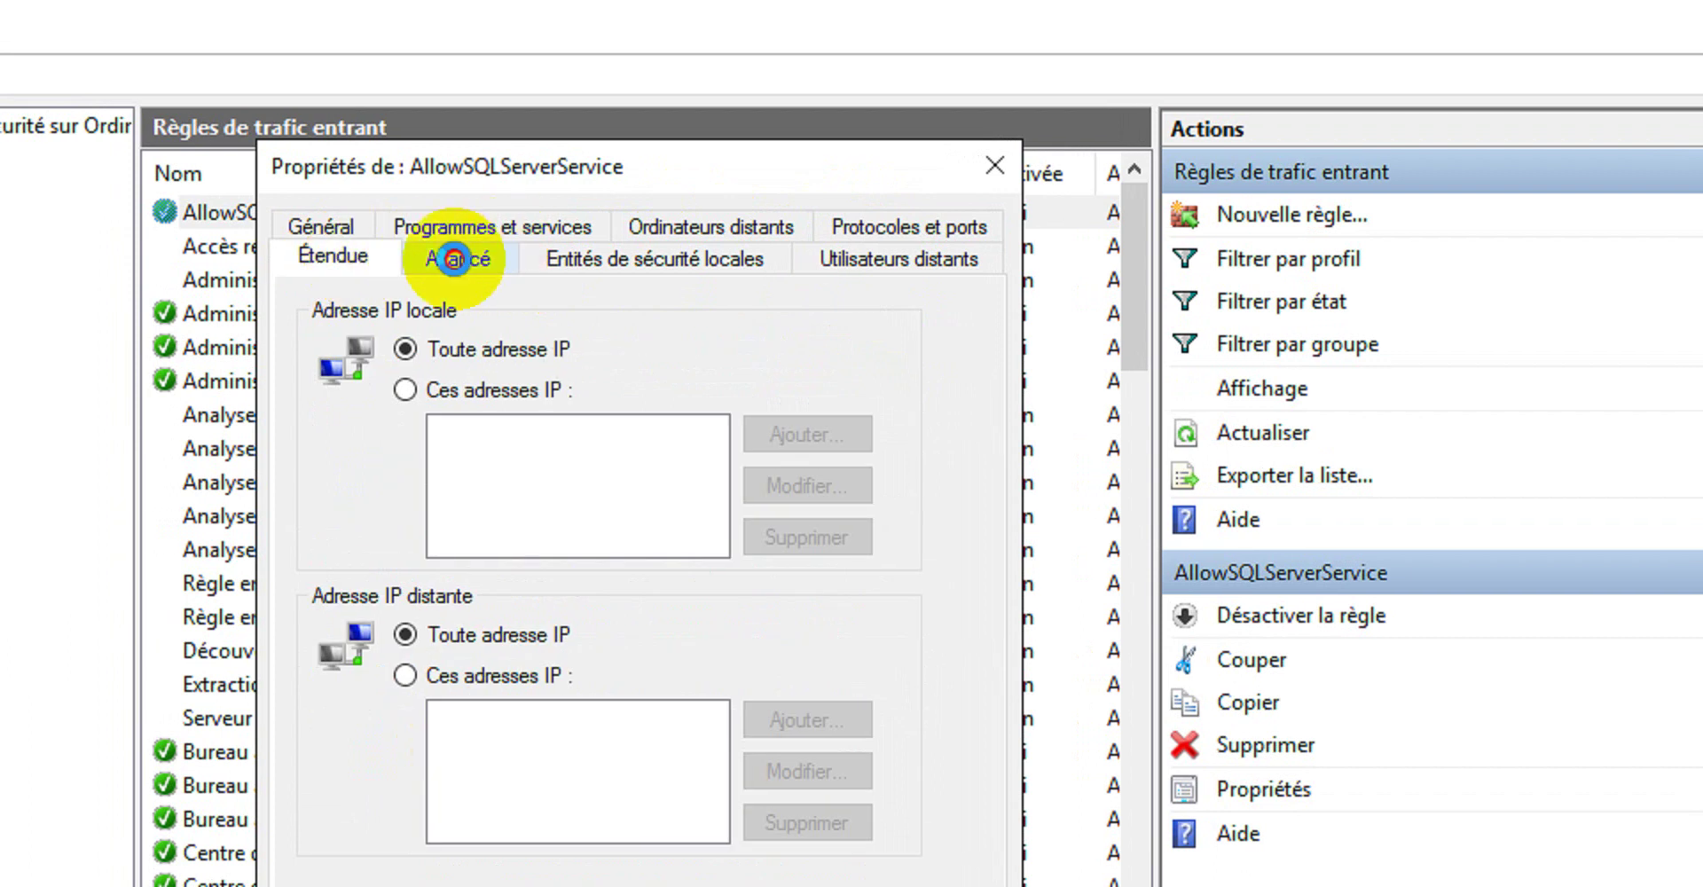
left_click(457, 258)
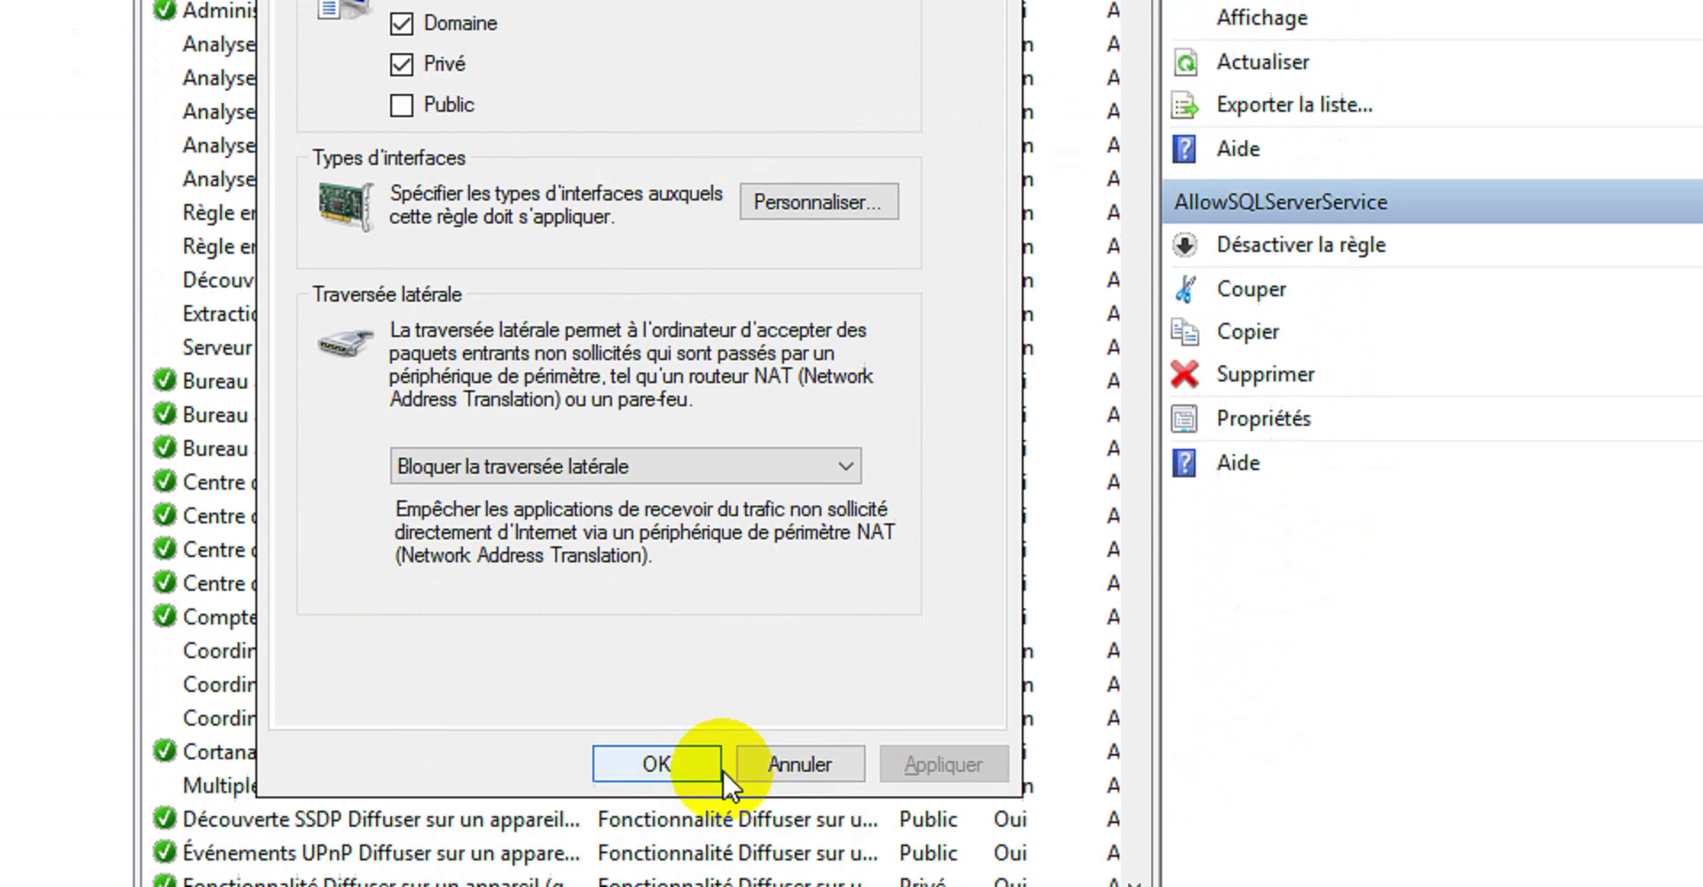
left_click(779, 690)
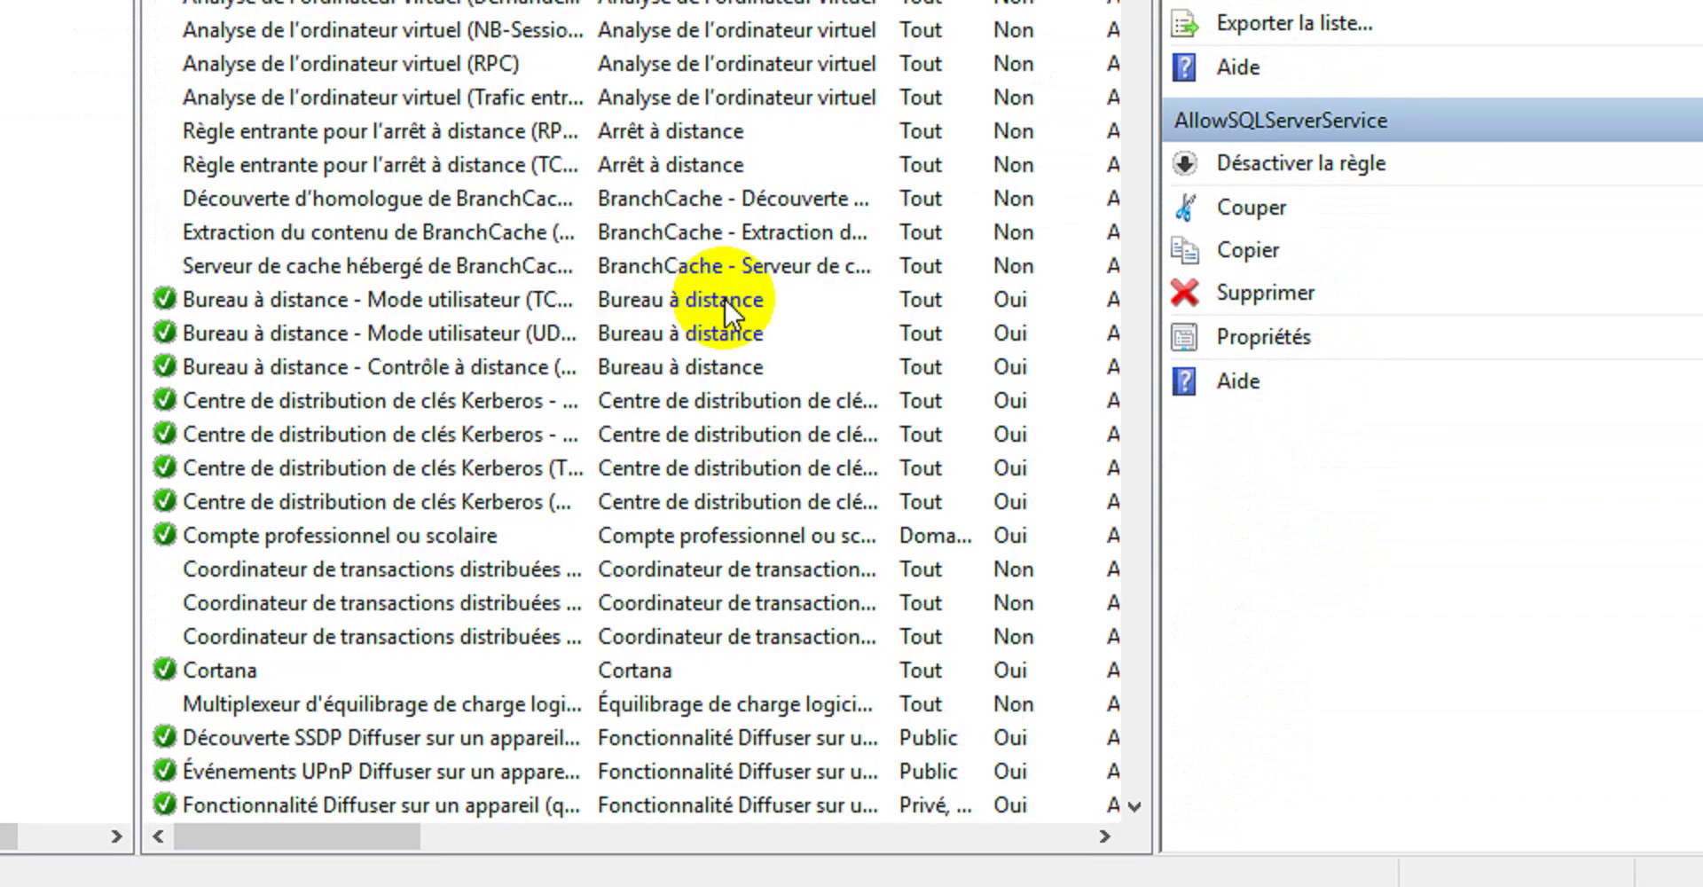